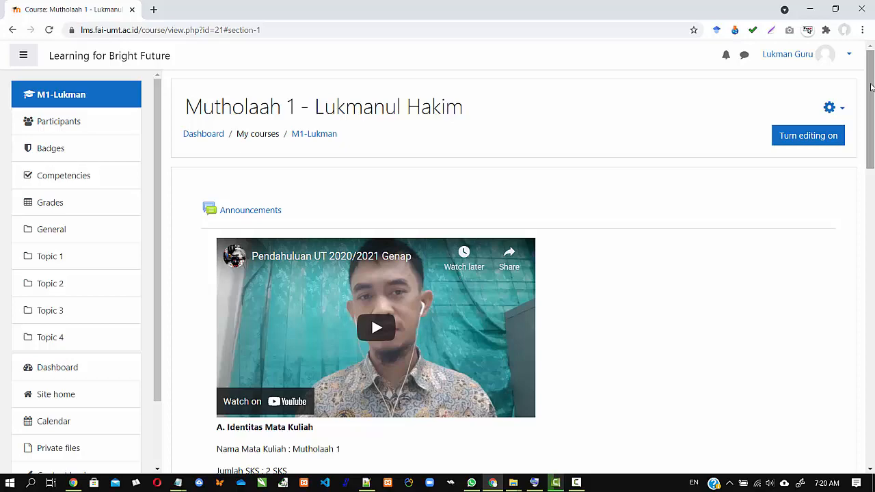
# - Look over the existing Topic 1 content and turn on editing for the Mutholaah 1 course
pyautogui.moveTo(871, 87); pyautogui.dragTo(872, 315)
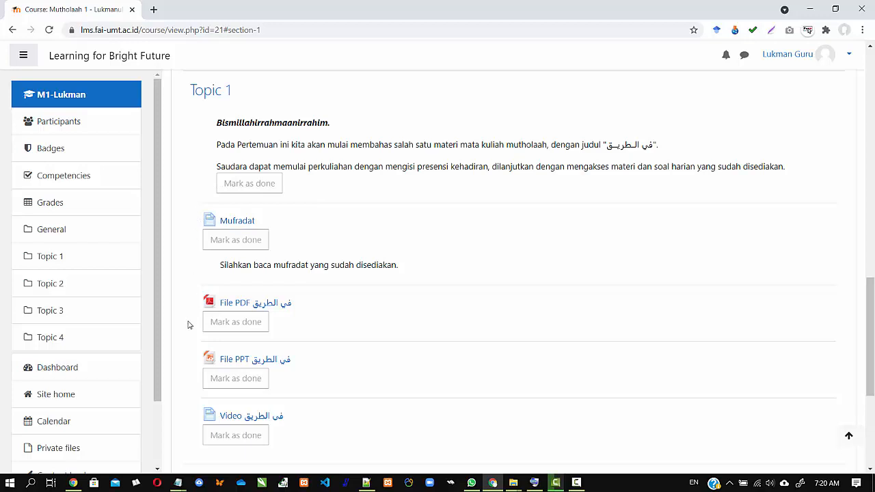
pyautogui.scroll(-1, 188, 326)
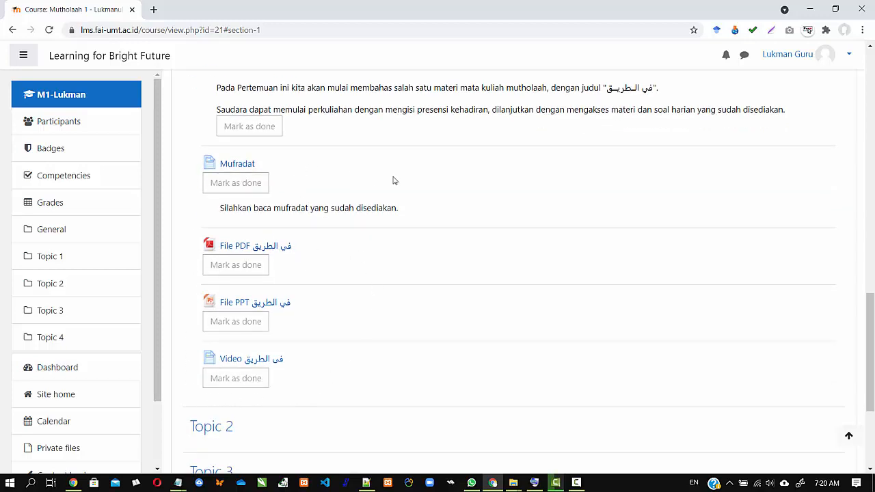
pyautogui.scroll(1, 369, 176)
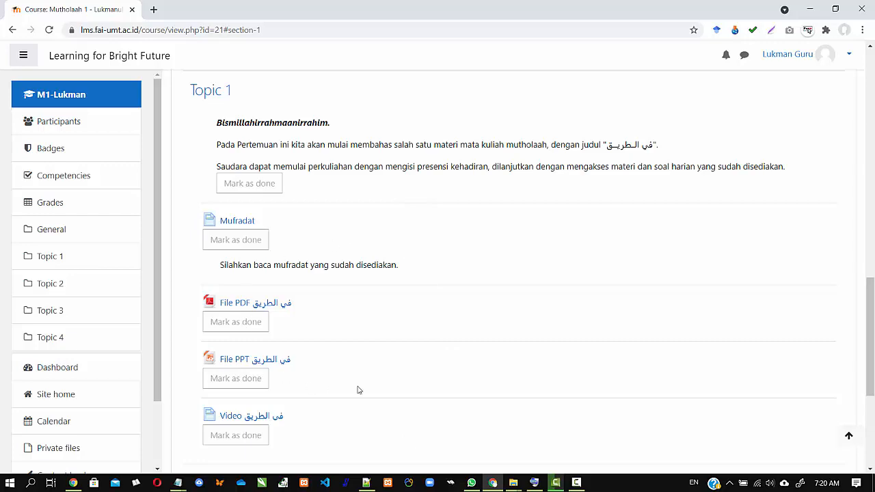
pyautogui.scroll(10, 523, 263)
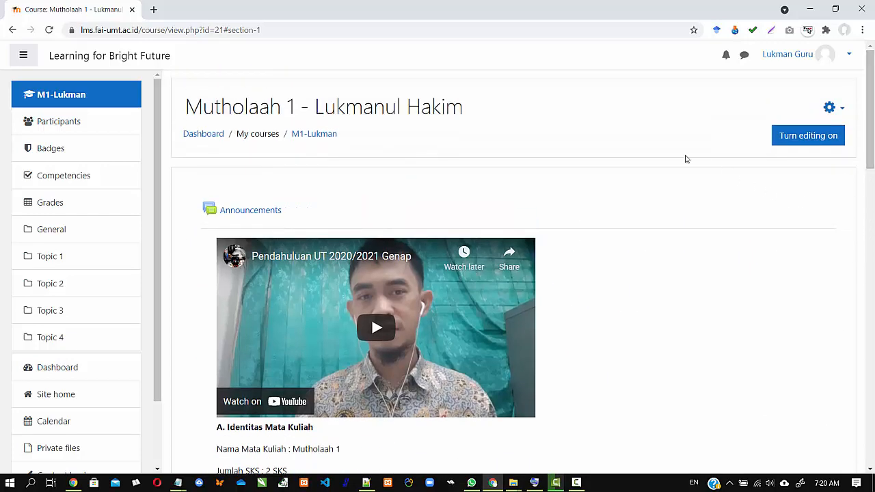
pyautogui.click(803, 140)
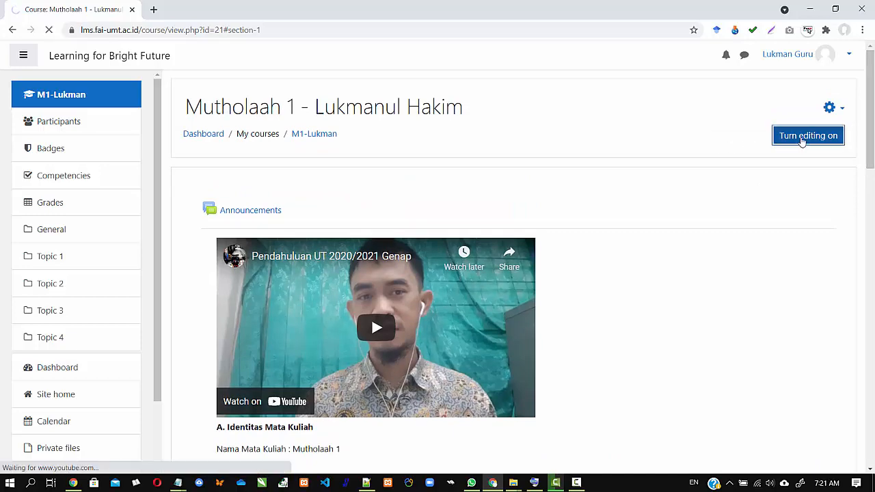
# - Add a new Quiz activity to Topic 1, after the video item
pyautogui.scroll(-5, 635, 272)
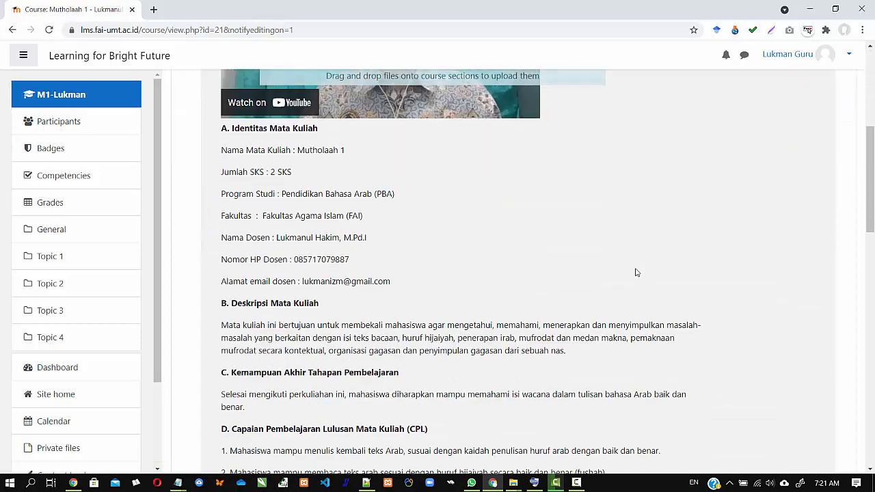
pyautogui.scroll(-10, 636, 272)
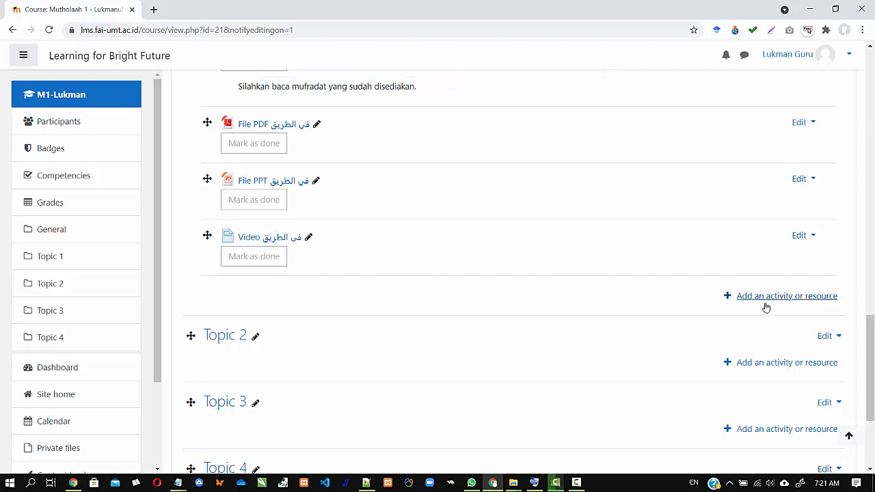
pyautogui.scroll(3, 615, 289)
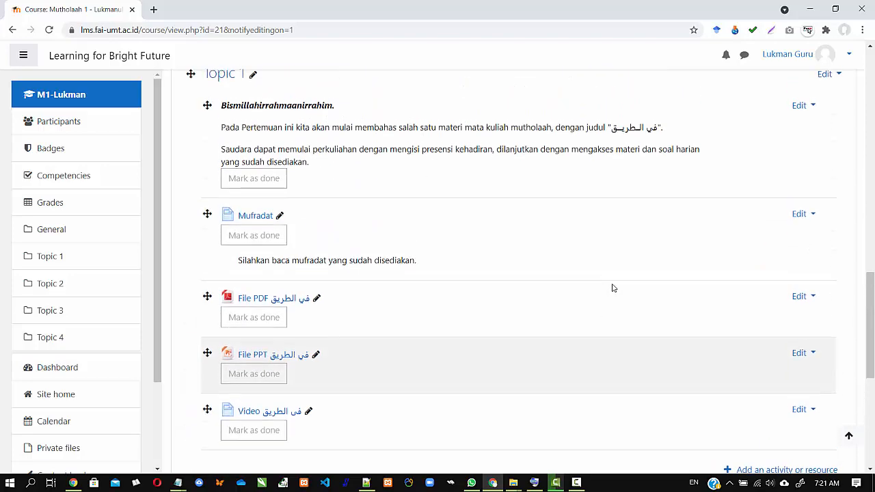
pyautogui.scroll(1, 613, 288)
pyautogui.scroll(-3, 377, 285)
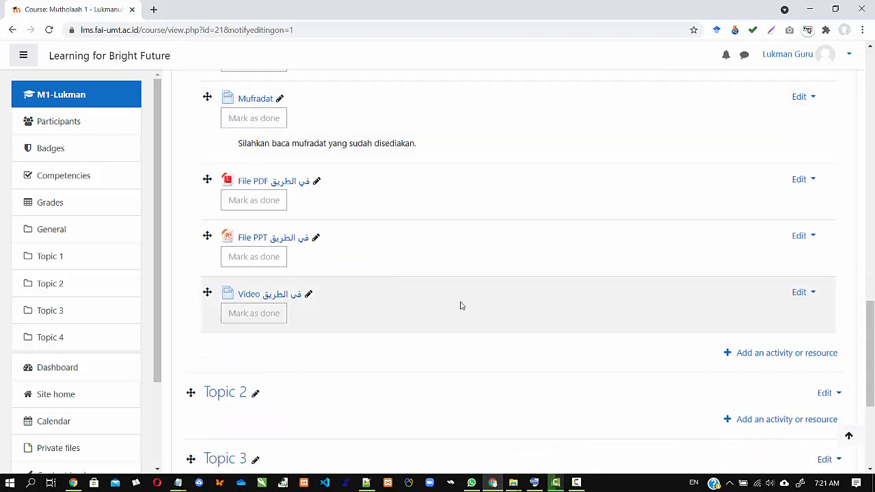
pyautogui.click(757, 357)
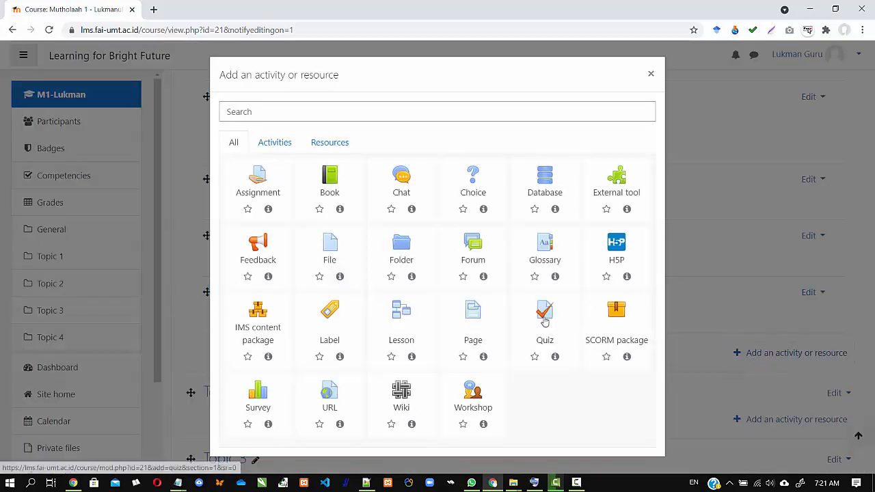
pyautogui.click(544, 321)
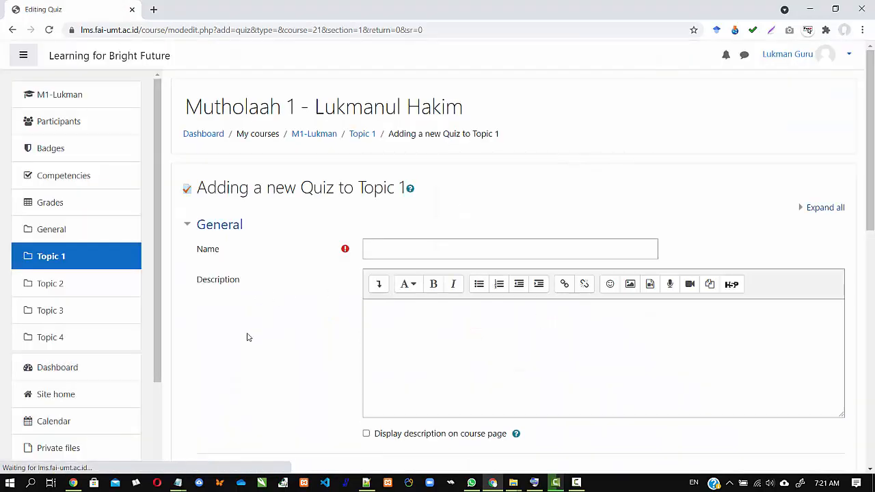
# - Enter "Soal Pilihan Betul atau Salah" as the quiz name
pyautogui.scroll(-1, 251, 336)
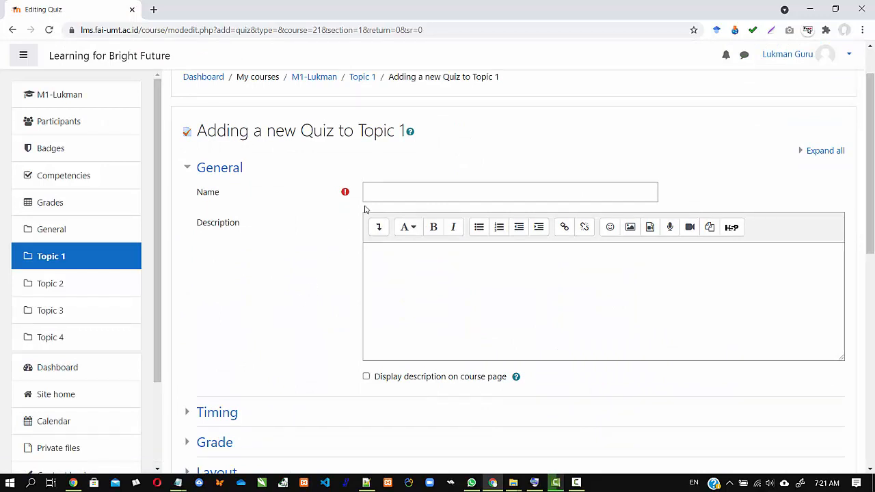
pyautogui.click(378, 192)
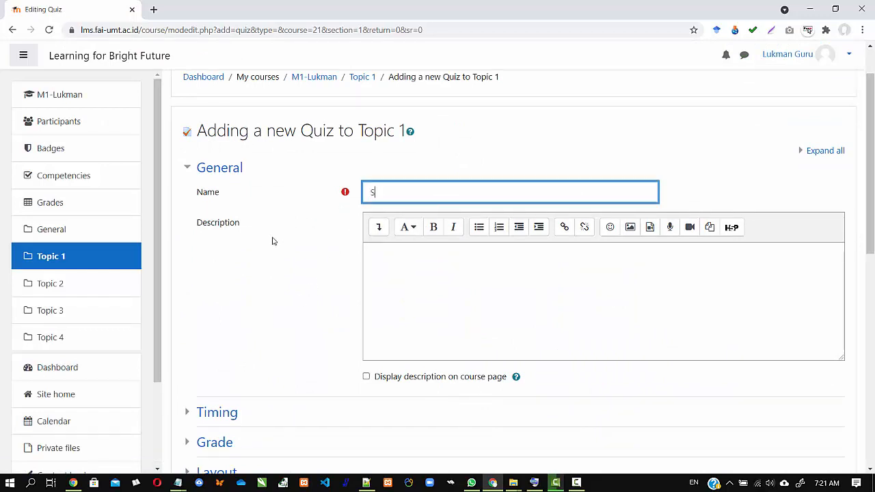
pyautogui.write('Soal Betu')
pyautogui.press('BackSpace')
pyautogui.press('BackSpace')
pyautogui.press('BackSpace')
pyautogui.write('Pilihan Betul atau')
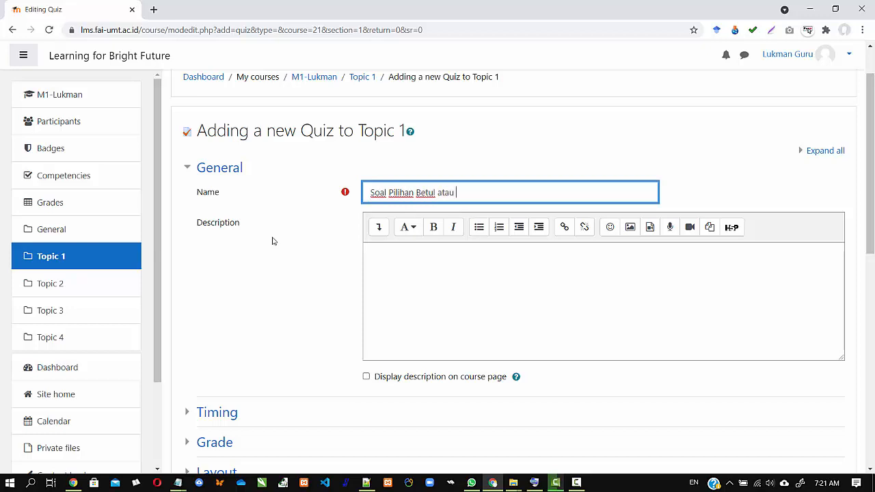
pyautogui.write(' salahSalah')
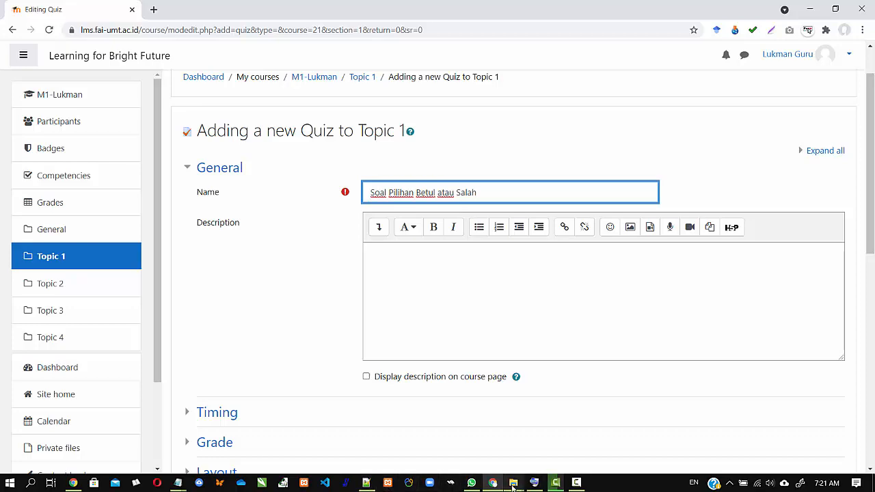
# - Switch to File Explorer, open "6. Soal True or False.txt" in the Materi Topik 1 folder, and copy the phrase "صحيح أم خطأ"
pyautogui.click(513, 483)
pyautogui.click(406, 430)
pyautogui.click(254, 150)
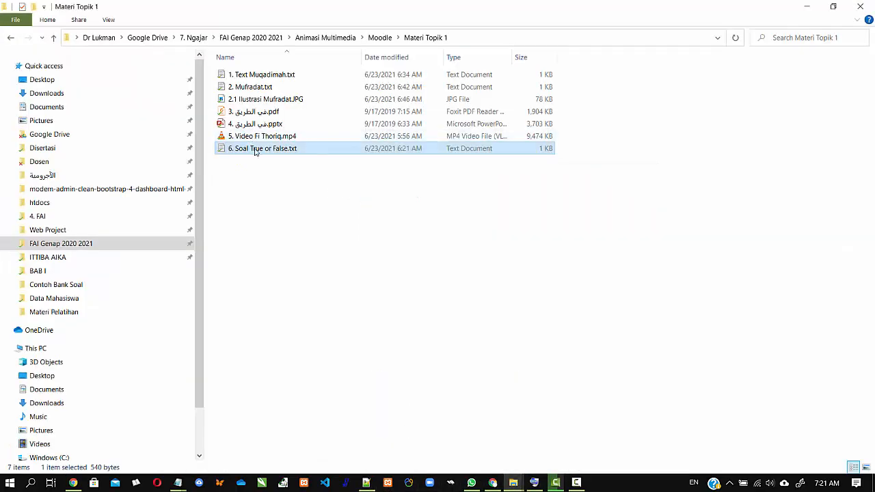
pyautogui.click(326, 175)
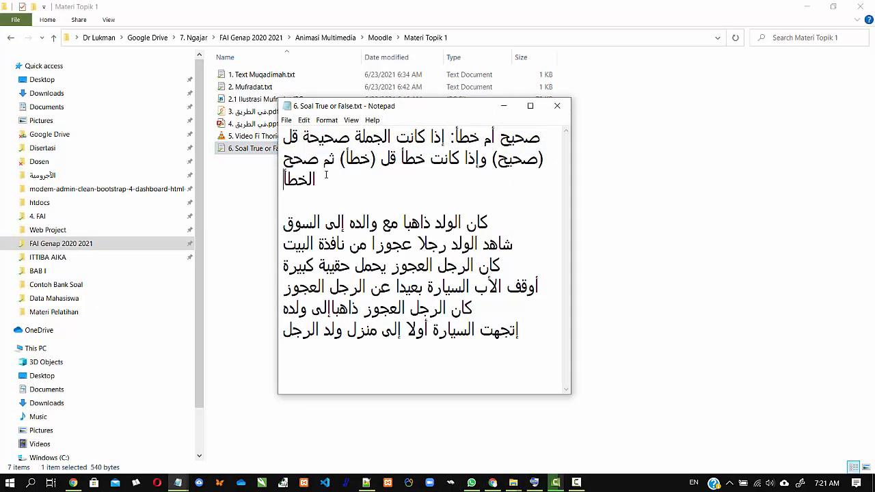
pyautogui.hotkey('ctrl', 'shift', 'Home')
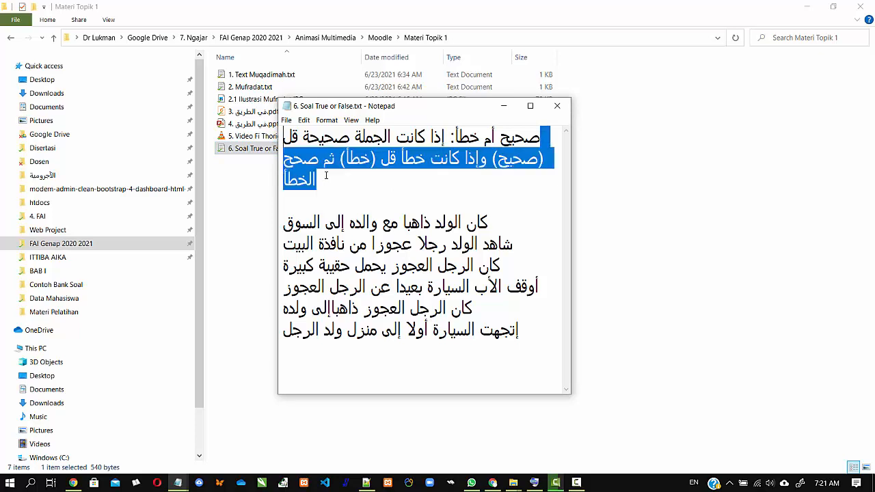
pyautogui.hotkey('shift', 'Home')
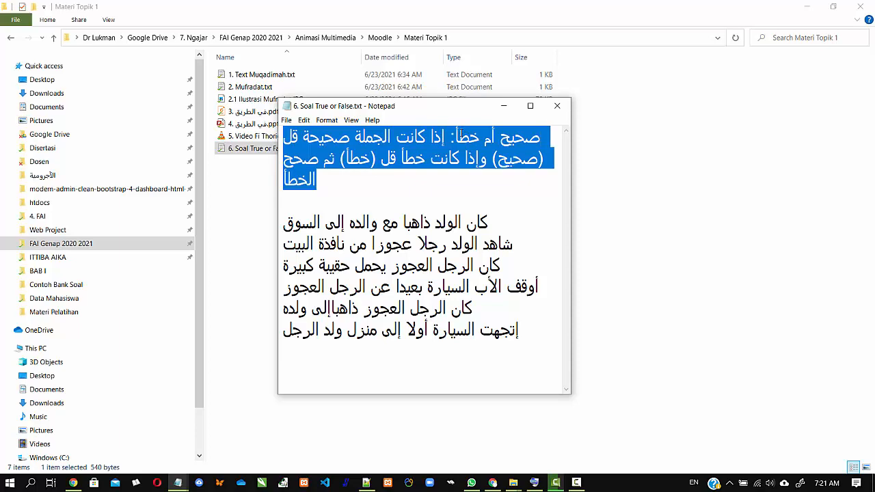
pyautogui.click(454, 137)
pyautogui.moveTo(454, 137); pyautogui.dragTo(541, 136)
pyautogui.hotkey('ctrl', 'c')
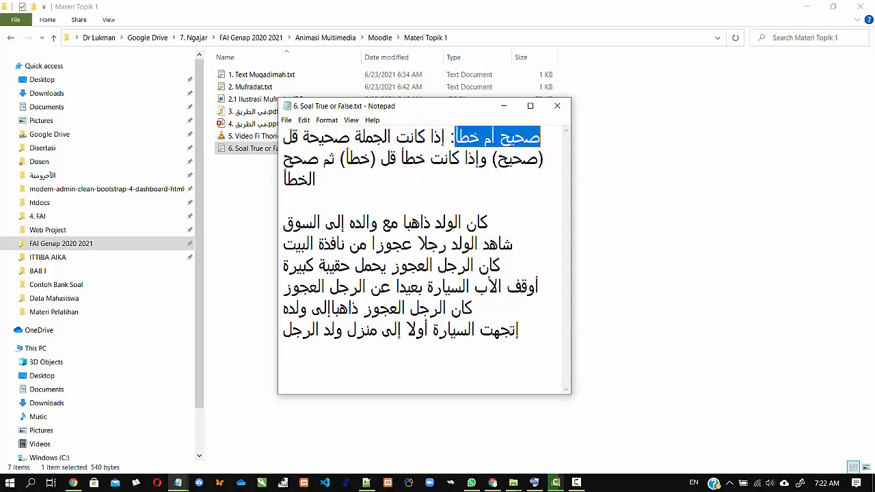
# - Return to the quiz form in Chrome and change the quiz name to "Soal: صحيح أم خطأ"
pyautogui.click(492, 483)
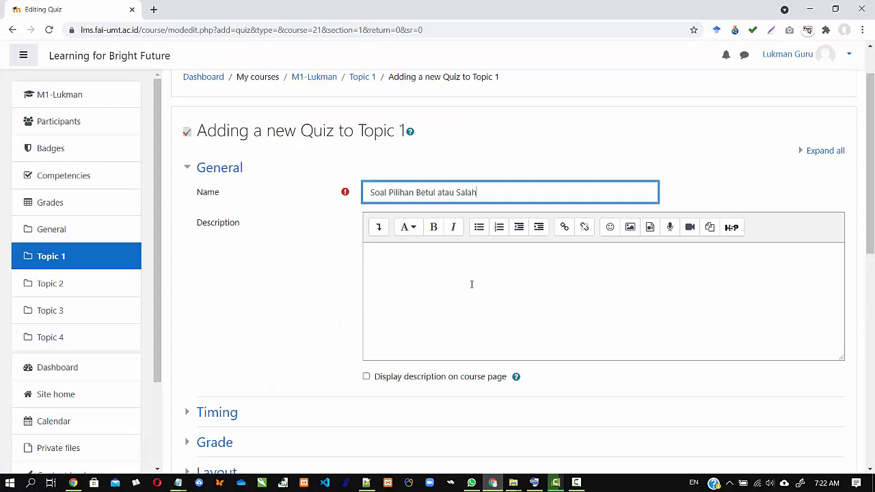
pyautogui.click(386, 195)
pyautogui.write(':')
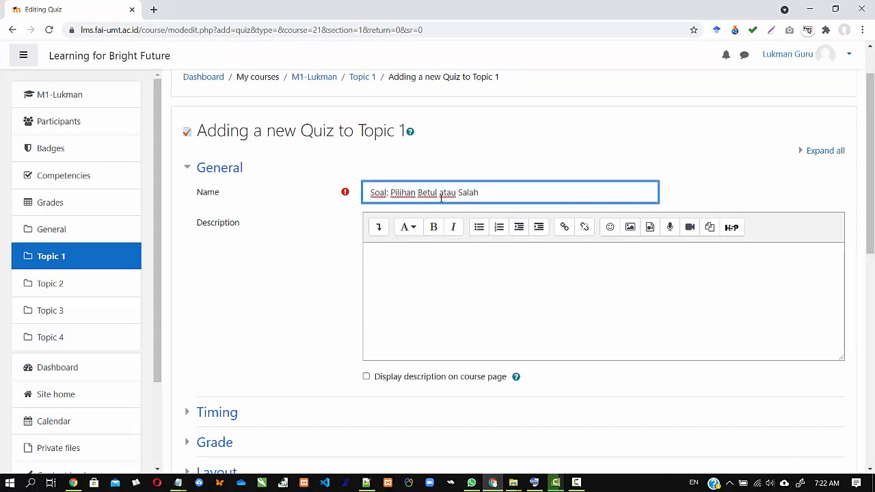
pyautogui.hotkey('shift', 'End')
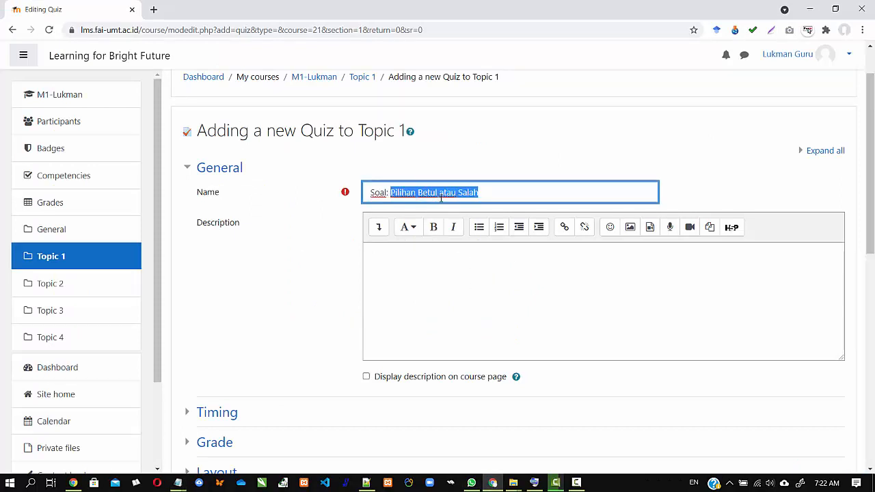
pyautogui.hotkey('ctrl', 'v')
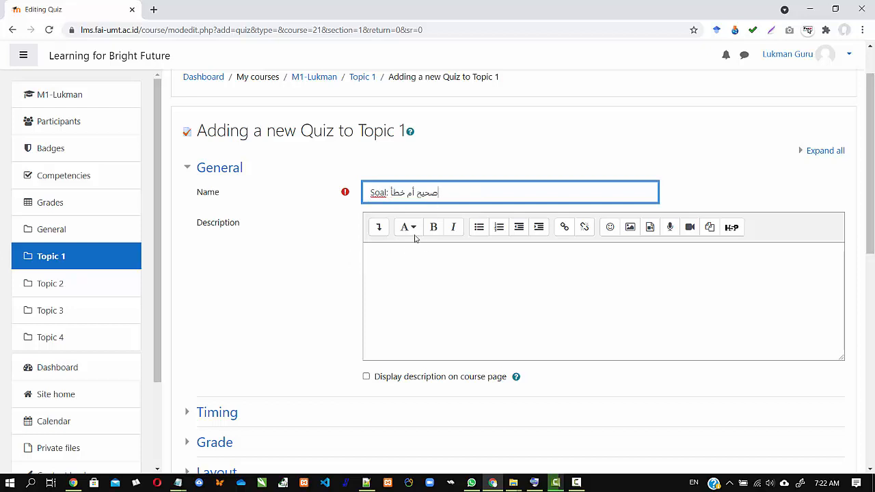
pyautogui.click(281, 275)
# - Switch back to the Notepad question file and copy the entire opening instruction paragraph, from "صحيح أم خطأ" to "ثم صحح الخطأ"
pyautogui.scroll(-2, 280, 275)
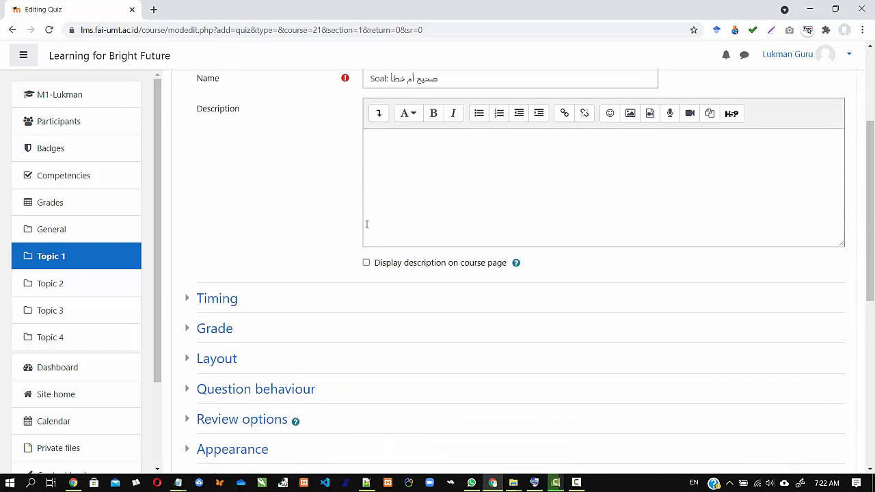
pyautogui.scroll(1, 375, 232)
pyautogui.click(392, 217)
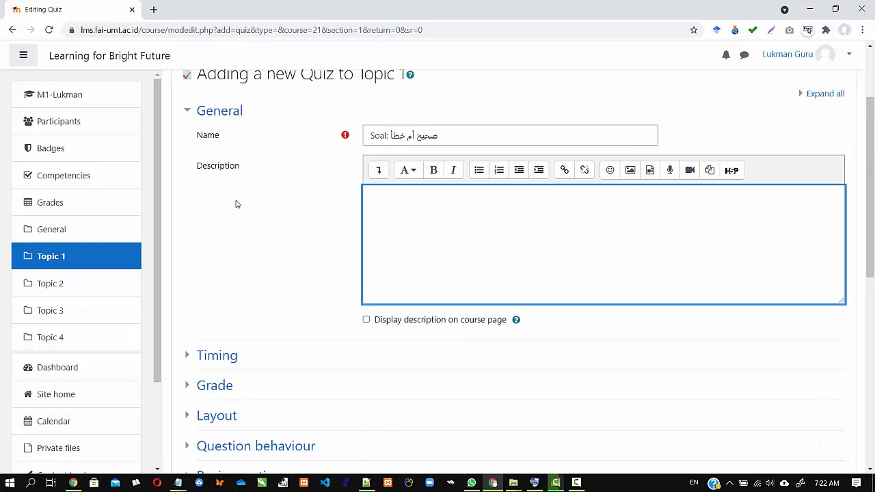
pyautogui.click(177, 483)
pyautogui.click(775, 434)
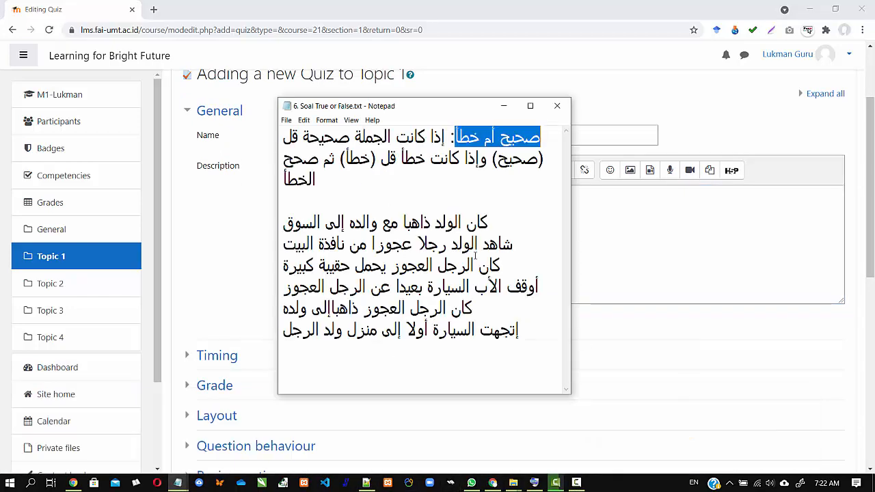
pyautogui.click(369, 188)
pyautogui.hotkey('shift', 'Up')
pyautogui.hotkey('shift', 'Up')
pyautogui.hotkey('shift', 'Up')
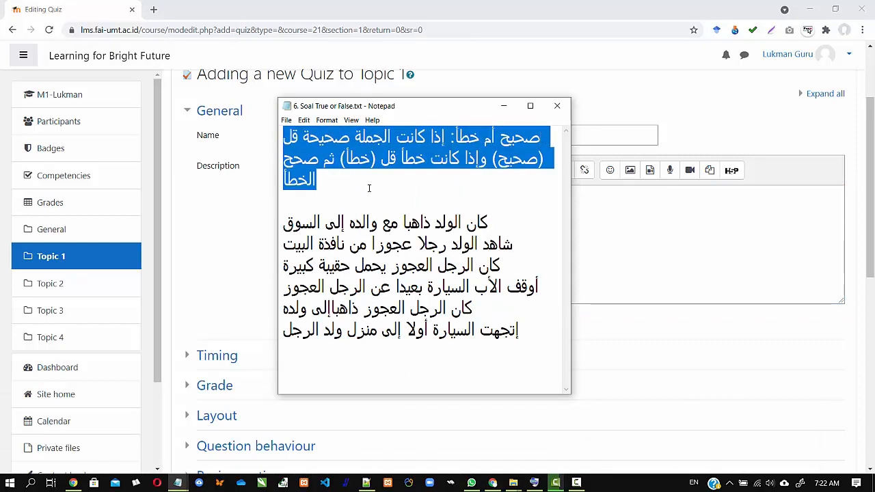
pyautogui.hotkey('ctrl', 'c')
# - Switch to the quiz form in Chrome and paste the copied instruction paragraph into the Description
pyautogui.hotkey('alt', 'Tab')
pyautogui.click(419, 216)
pyautogui.hotkey('ctrl', 'v')
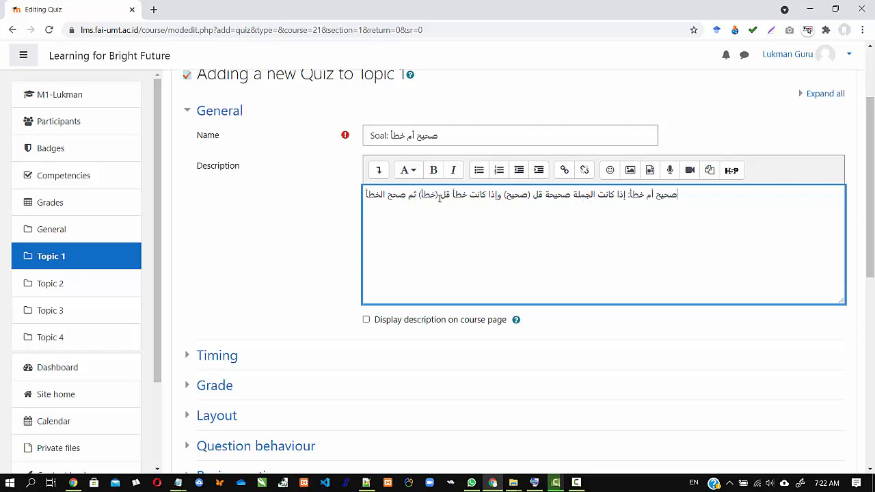
pyautogui.click(283, 226)
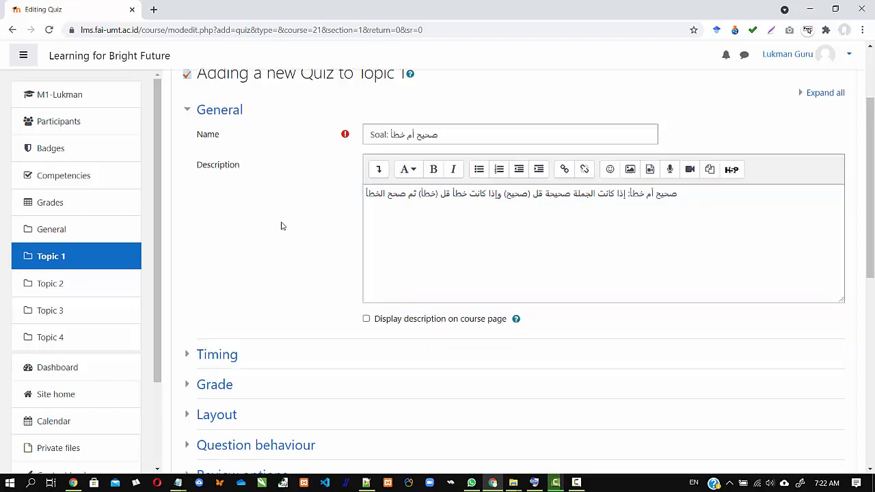
# - Look through the quiz's settings sections and expand the Timing section to examine its options
pyautogui.scroll(-2, 283, 227)
pyautogui.scroll(2, 283, 226)
pyautogui.scroll(-2, 285, 225)
pyautogui.scroll(-3, 285, 225)
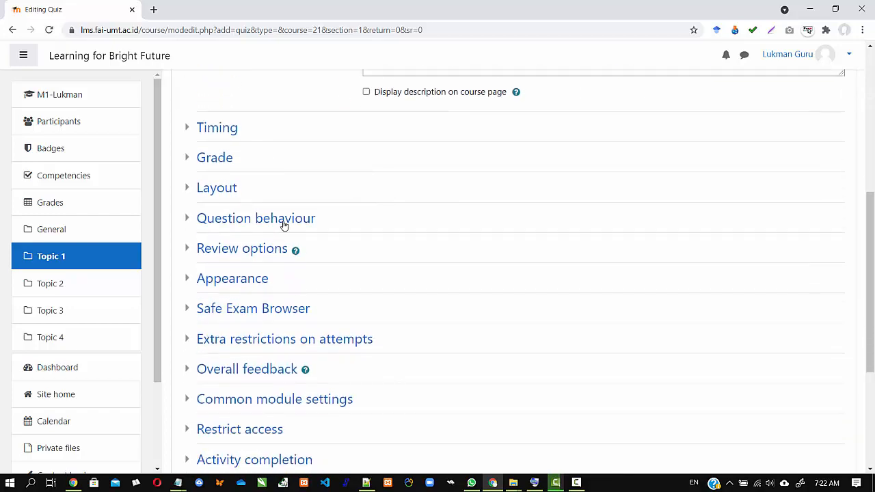
pyautogui.scroll(3, 284, 225)
pyautogui.scroll(3, 285, 225)
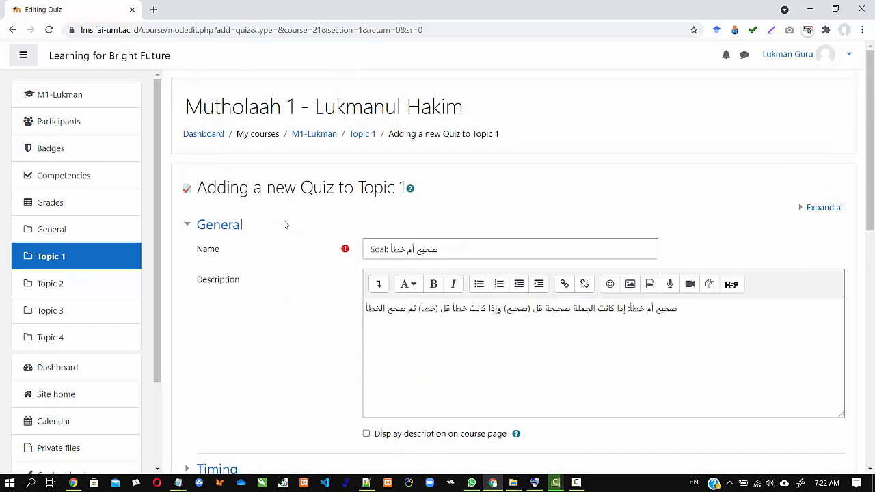
pyautogui.scroll(-3, 285, 225)
pyautogui.scroll(1, 285, 225)
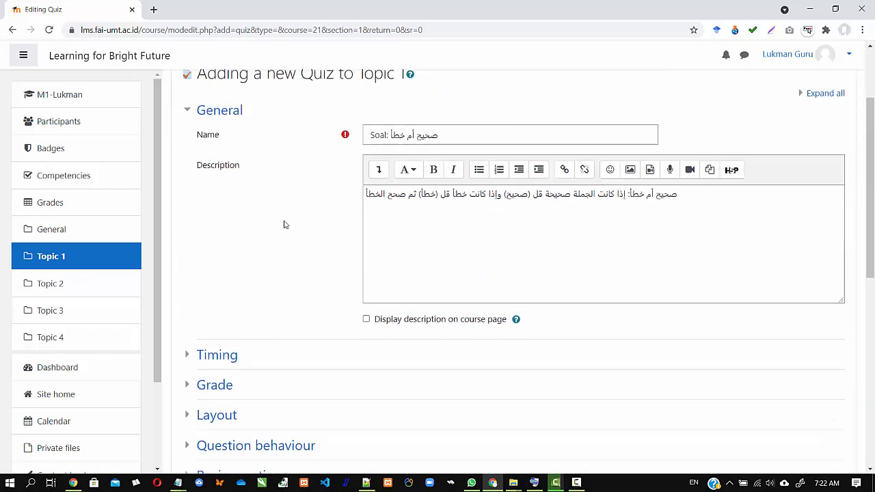
pyautogui.scroll(-2, 285, 225)
pyautogui.scroll(-1, 285, 225)
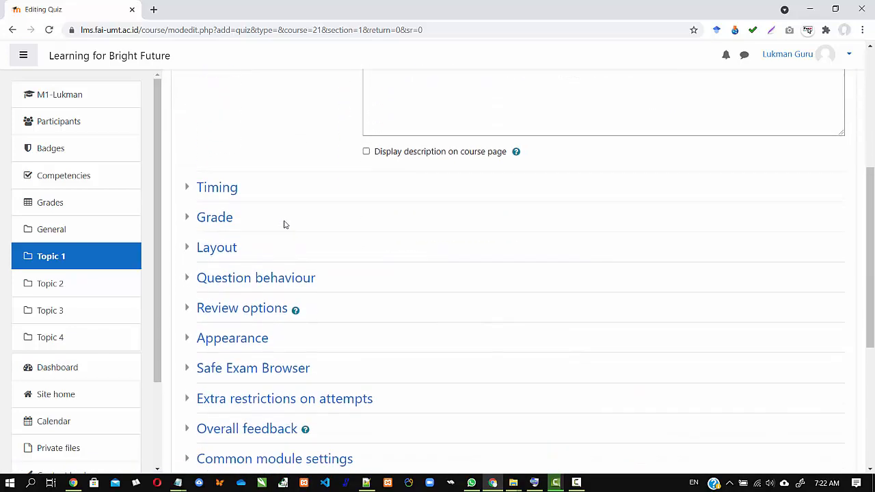
pyautogui.click(188, 186)
pyautogui.scroll(-1, 288, 224)
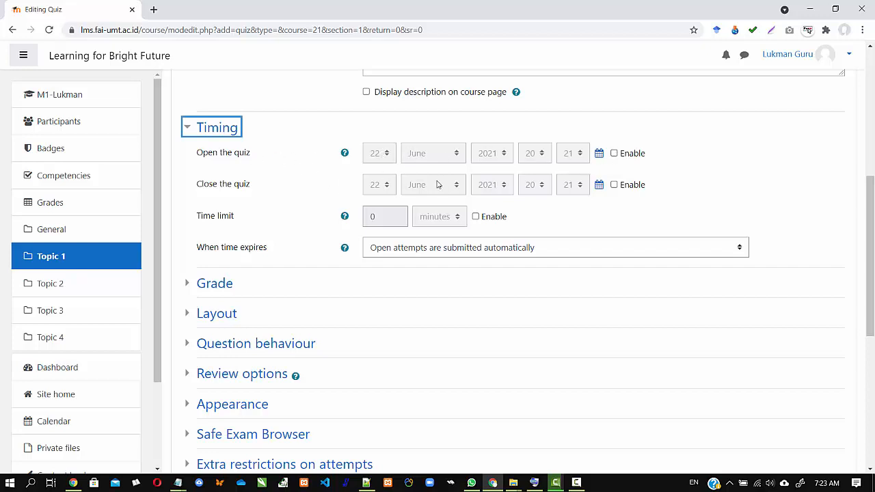
# - Enable the quiz's opening date and set its time to 08:00 on 22 June 2021
pyautogui.click(614, 153)
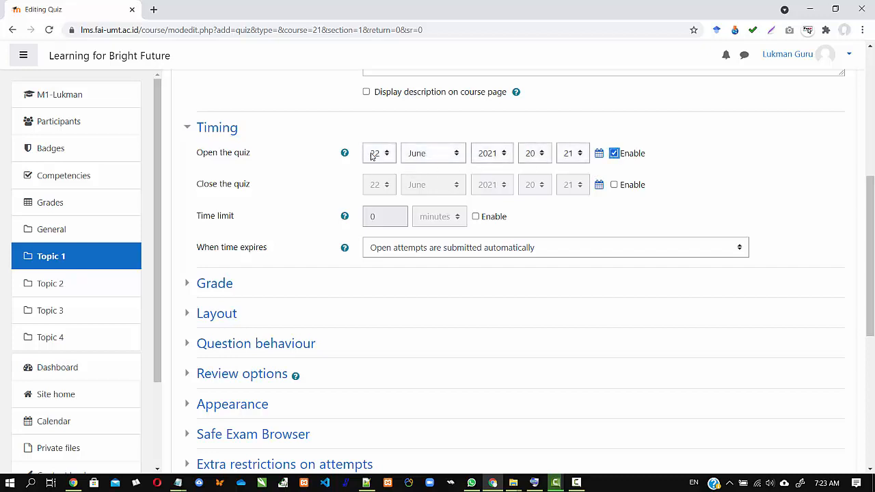
pyautogui.click(540, 154)
pyautogui.click(540, 154)
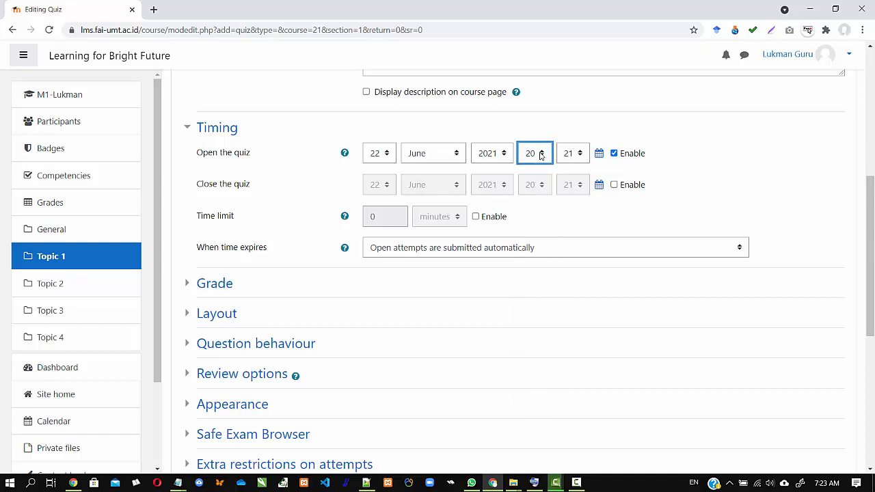
pyautogui.click(540, 154)
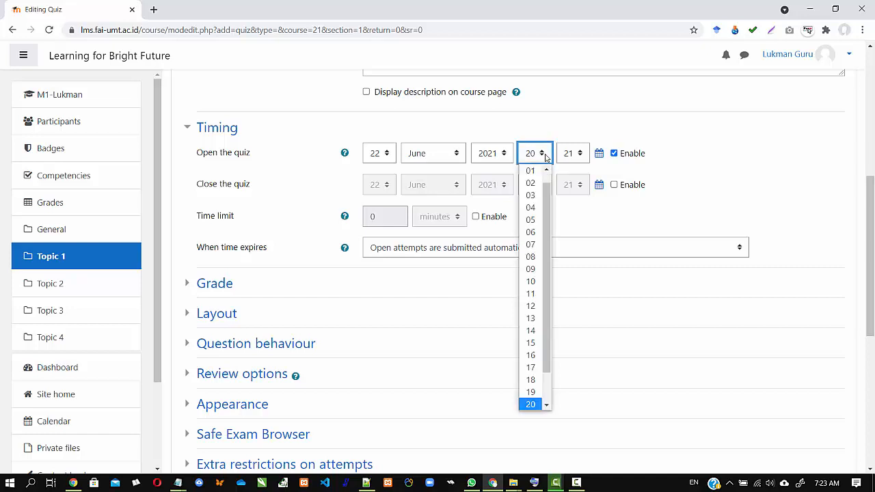
pyautogui.scroll(2, 545, 198)
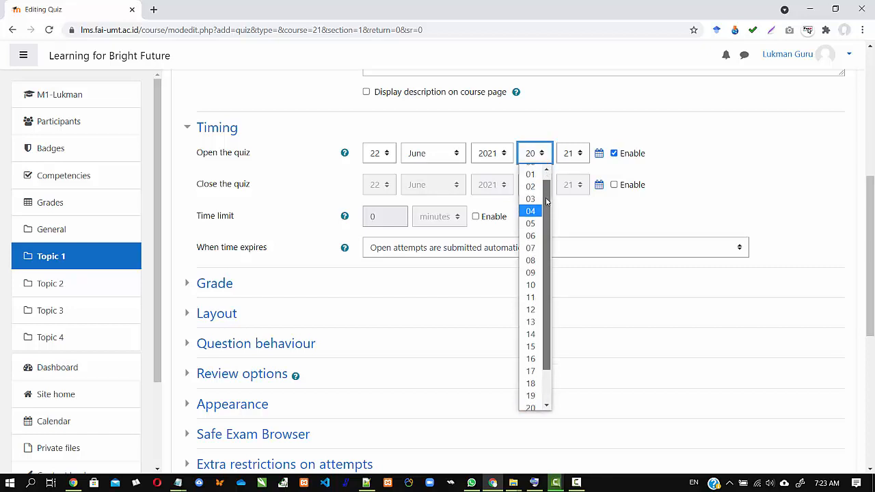
pyautogui.scroll(-1, 537, 208)
pyautogui.click(537, 261)
pyautogui.click(579, 154)
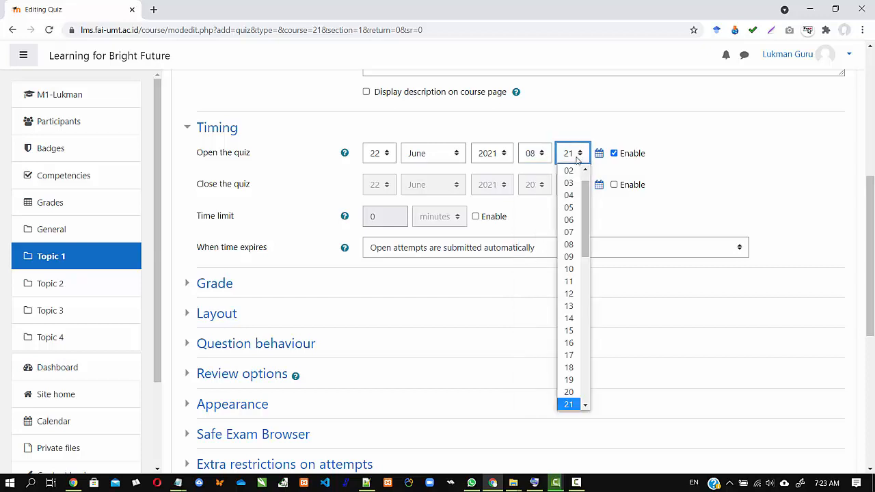
pyautogui.scroll(2, 569, 205)
pyautogui.click(568, 171)
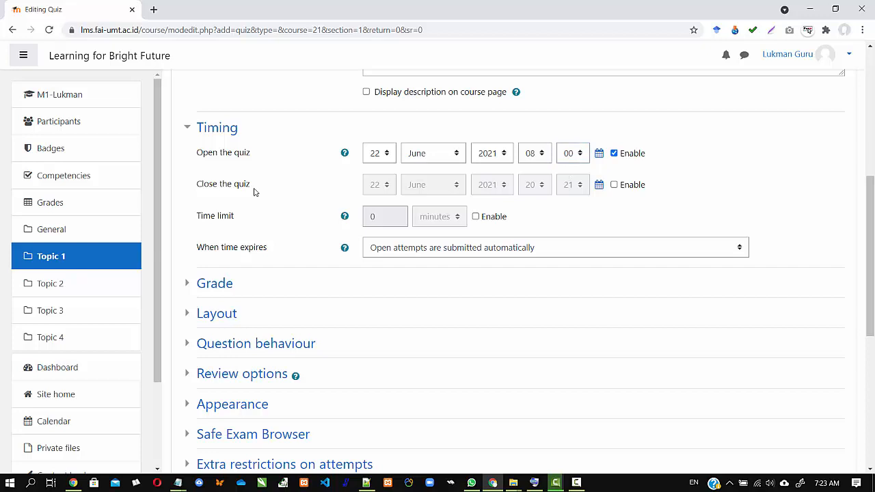
# - Enable the quiz's closing date and set its time to 10:00 on 22 June 2021
pyautogui.click(614, 185)
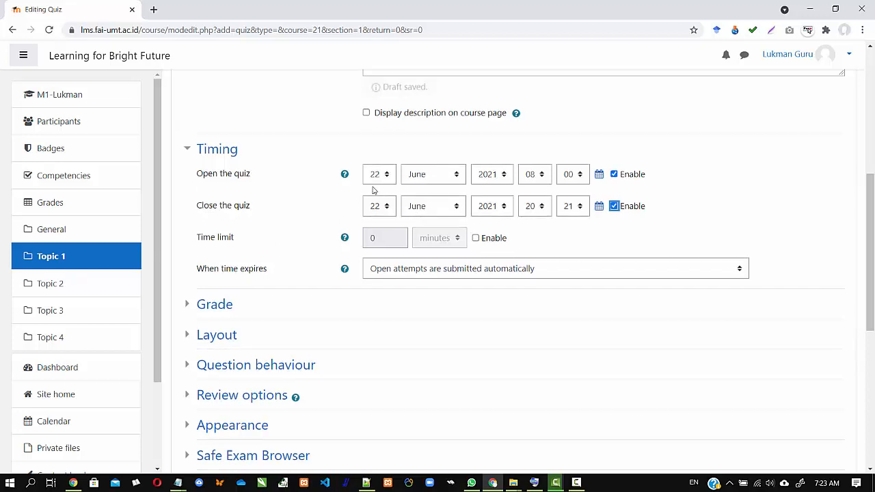
pyautogui.click(540, 207)
pyautogui.scroll(-1, 536, 236)
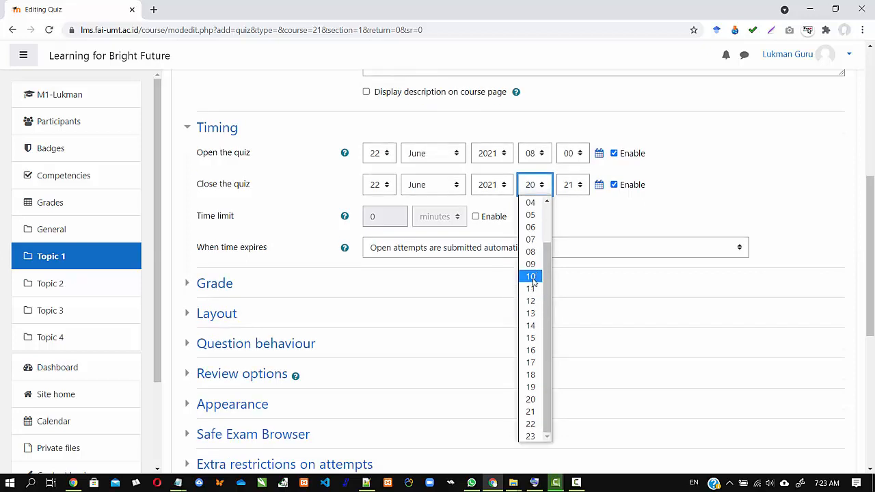
pyautogui.click(530, 277)
pyautogui.click(574, 185)
pyautogui.scroll(1, 586, 220)
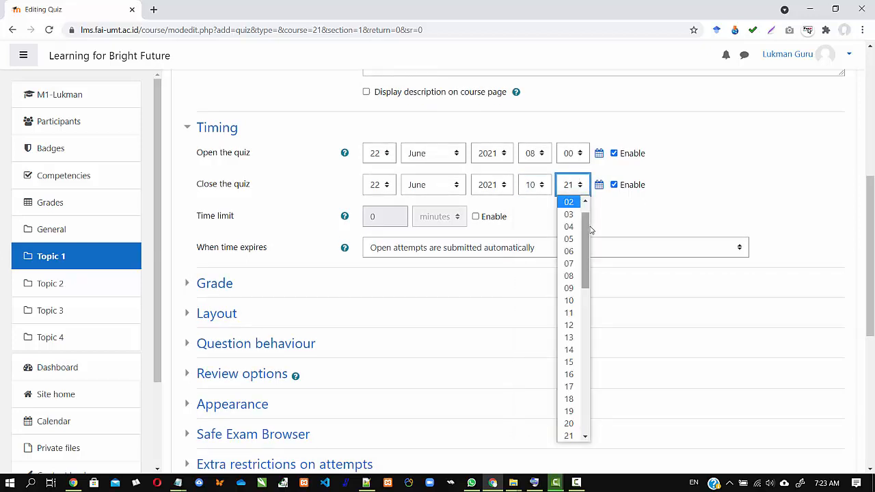
pyautogui.scroll(1, 586, 219)
pyautogui.click(568, 199)
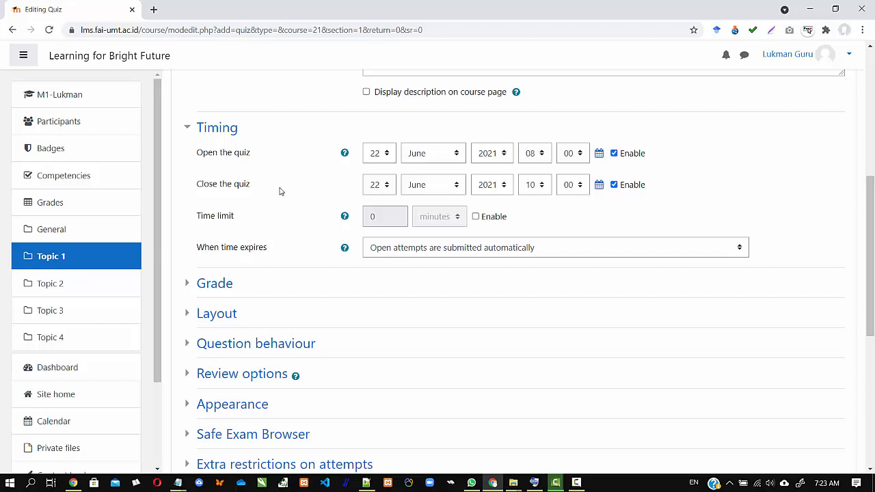
# - Disable both the opening and closing dates of the quiz
pyautogui.click(614, 153)
pyautogui.click(614, 184)
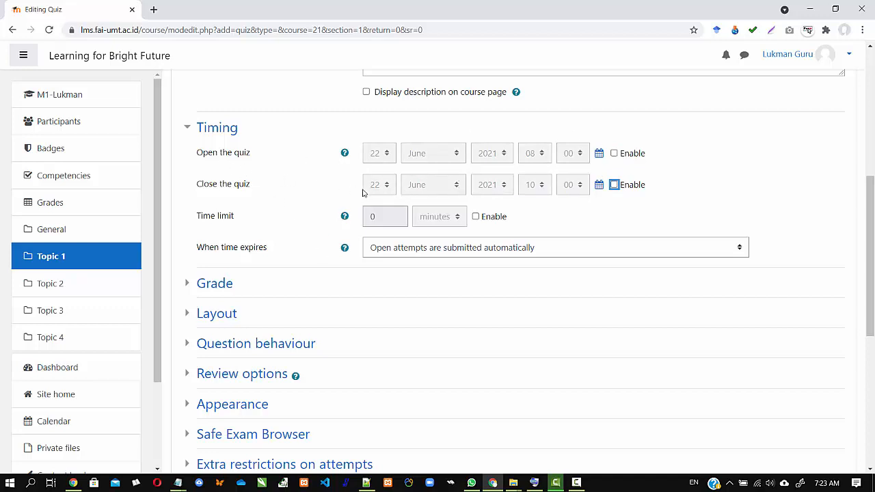
# - Enable the quiz's time limit and set it to 90 minutes
pyautogui.scroll(-1, 348, 190)
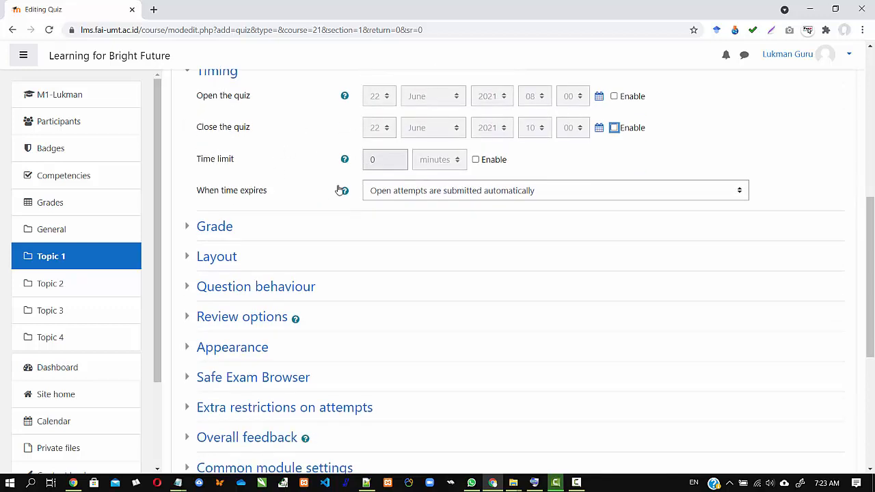
pyautogui.click(476, 159)
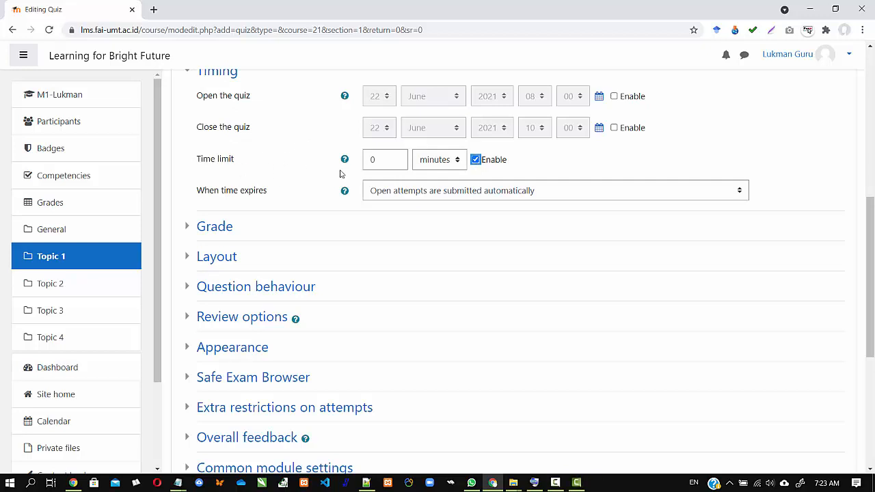
pyautogui.click(367, 159)
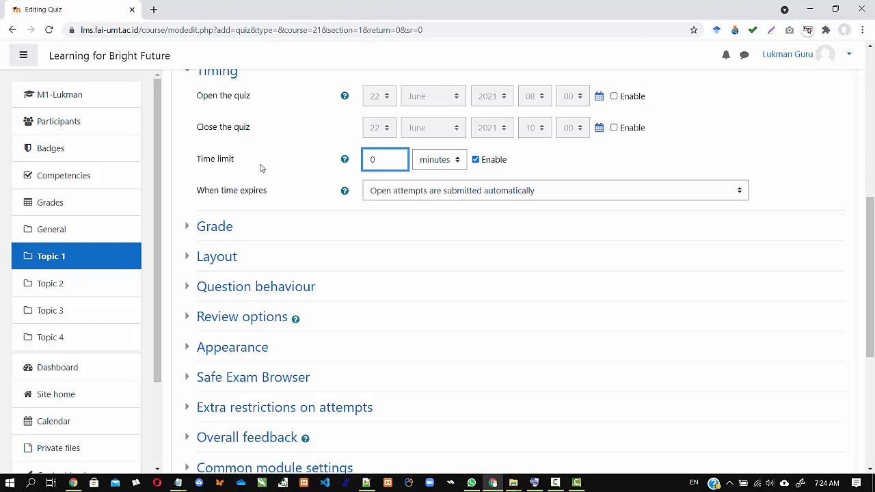
pyautogui.write('9')
pyautogui.click(272, 157)
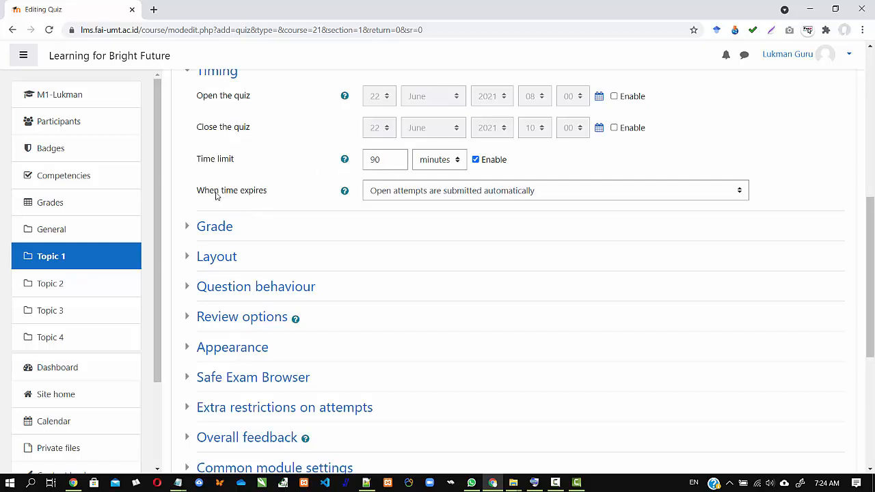
# - Examine the options for what happens when time expires, keeping "Open attempts are submitted automatically"
pyautogui.moveTo(200, 193); pyautogui.dragTo(270, 192)
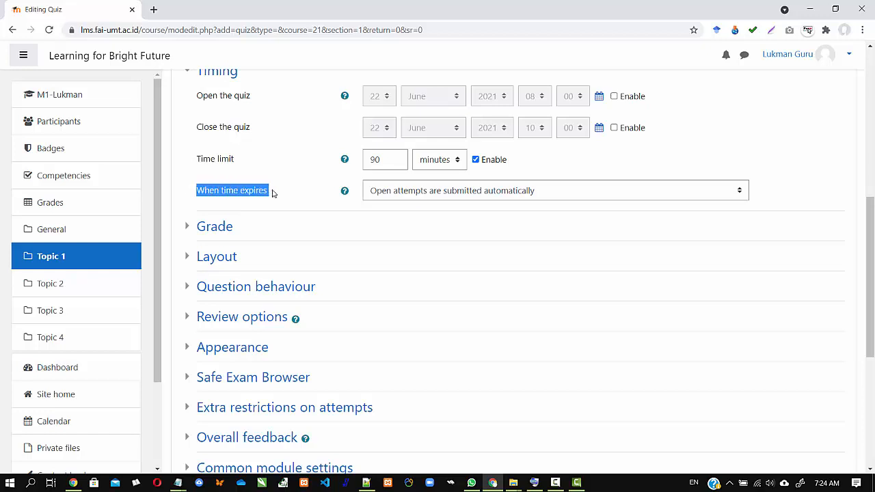
pyautogui.click(239, 195)
pyautogui.click(274, 194)
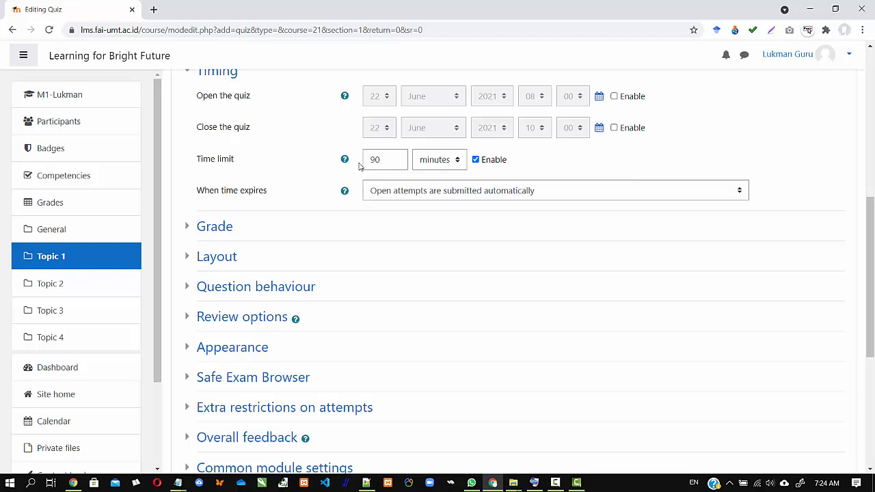
pyautogui.click(734, 192)
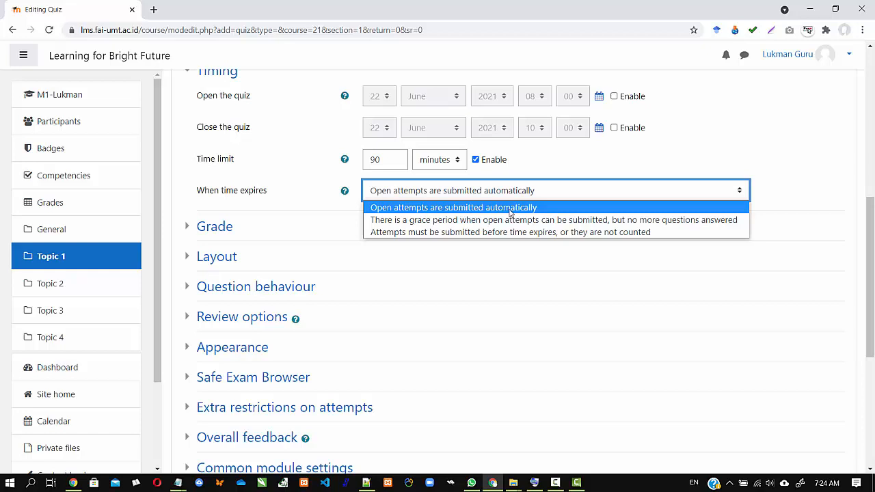
pyautogui.click(535, 209)
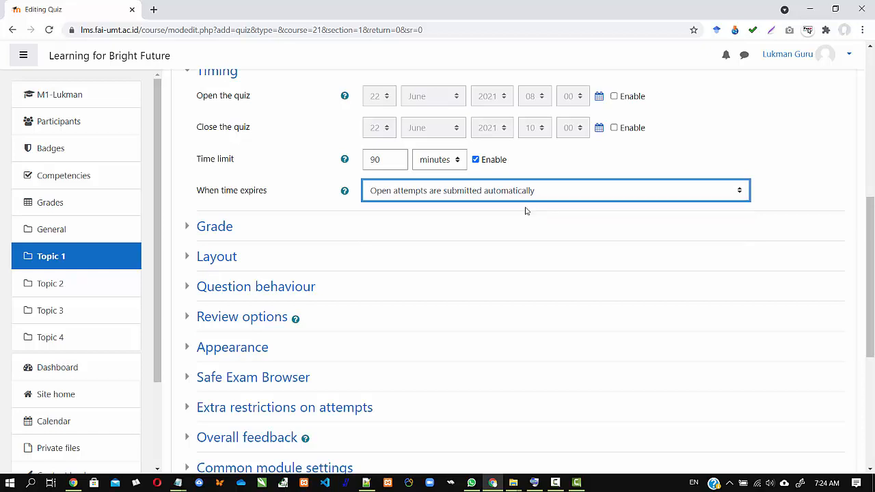
pyautogui.click(384, 196)
pyautogui.click(397, 212)
pyautogui.click(397, 195)
pyautogui.click(398, 211)
pyautogui.click(401, 194)
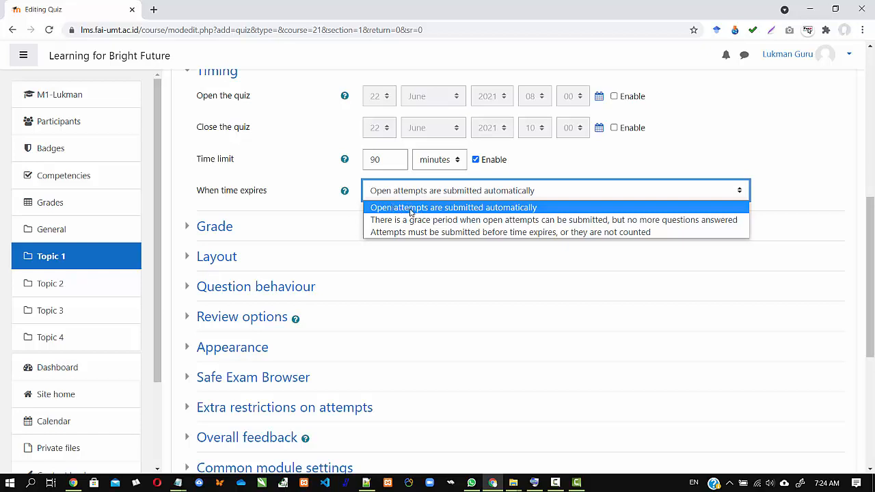
pyautogui.click(410, 208)
# - Try "Attempts must be submitted before time expires, or they are not counted" for time expiry, and return to "Open attempts are submitted automatically"
pyautogui.click(411, 198)
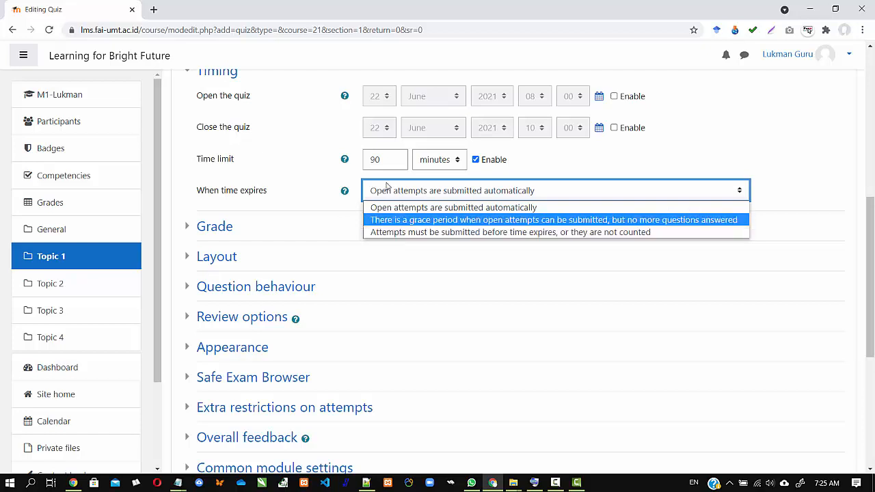
pyautogui.click(399, 233)
pyautogui.click(393, 195)
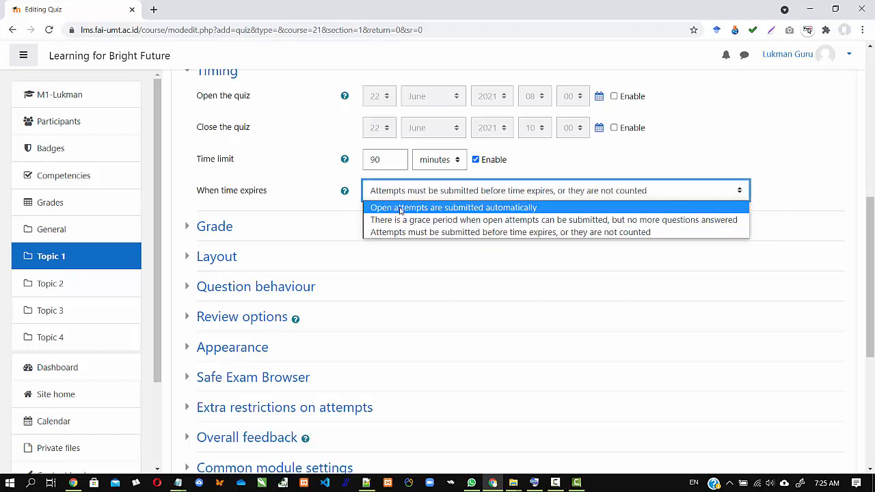
pyautogui.click(399, 208)
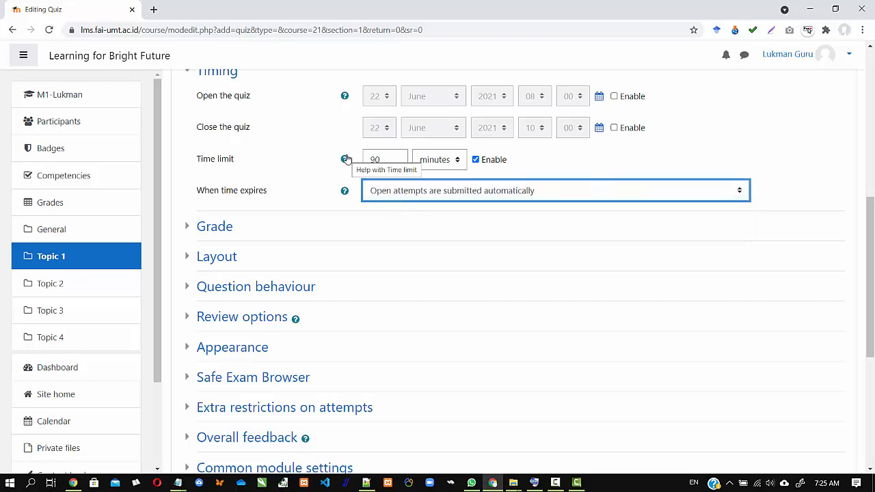
pyautogui.click(258, 162)
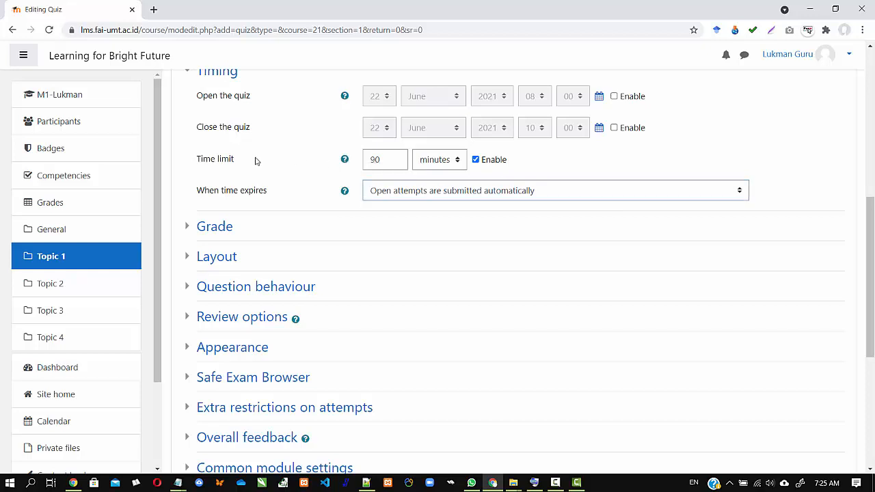
# - Expand the Grade section to examine its category, passing grade, attempts and grading method settings, and collapse it again
pyautogui.scroll(-1, 196, 164)
pyautogui.click(188, 173)
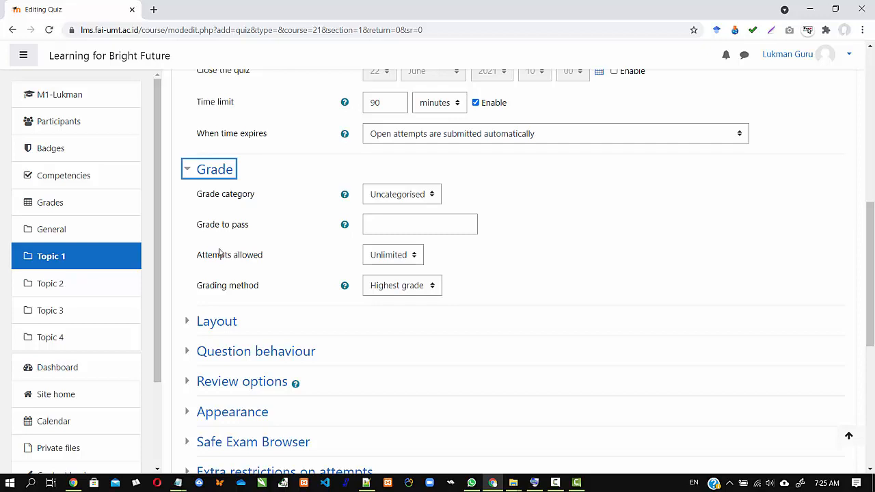
pyautogui.click(190, 172)
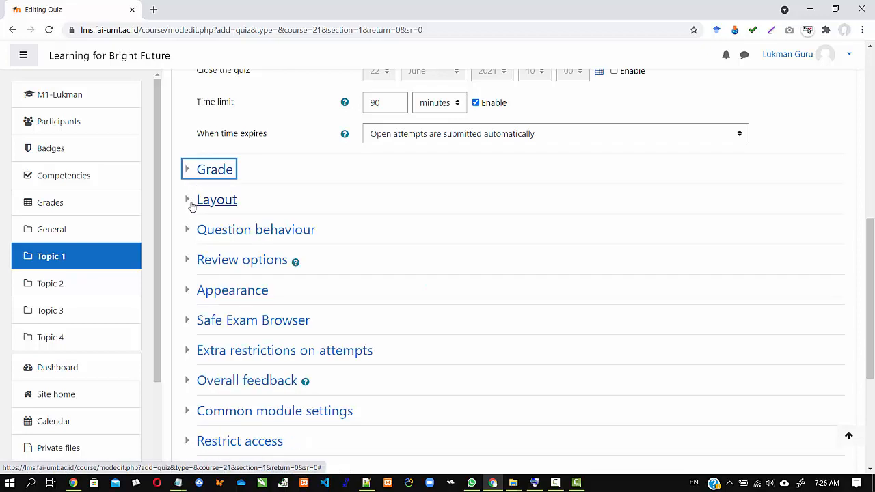
# - Expand the Layout section and choose "Every question" for New page
pyautogui.click(188, 203)
pyautogui.scroll(-1, 188, 202)
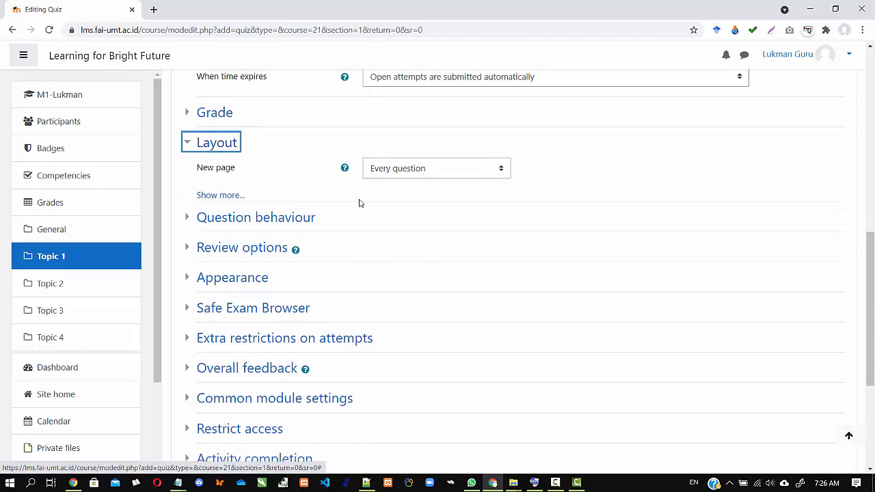
pyautogui.click(430, 169)
pyautogui.click(413, 199)
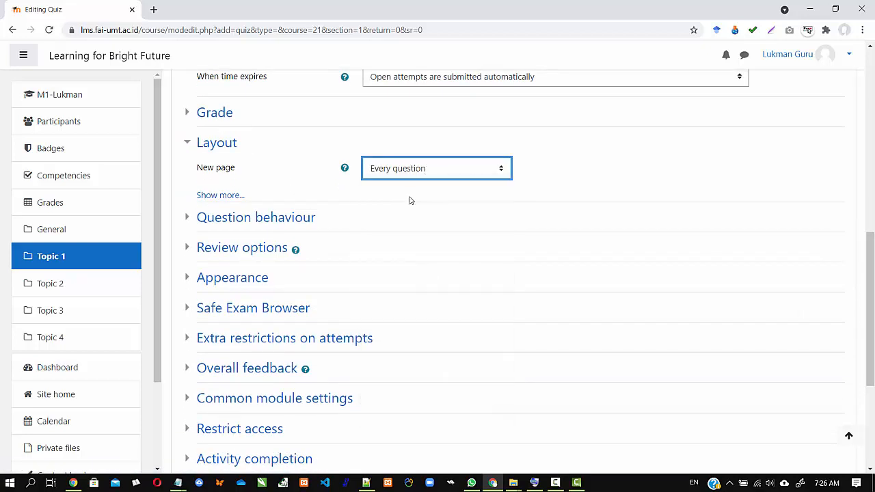
# - Try New page as "Every 2 questions" and as "Never, all questions on one page", and return it to "Every question"
pyautogui.click(394, 170)
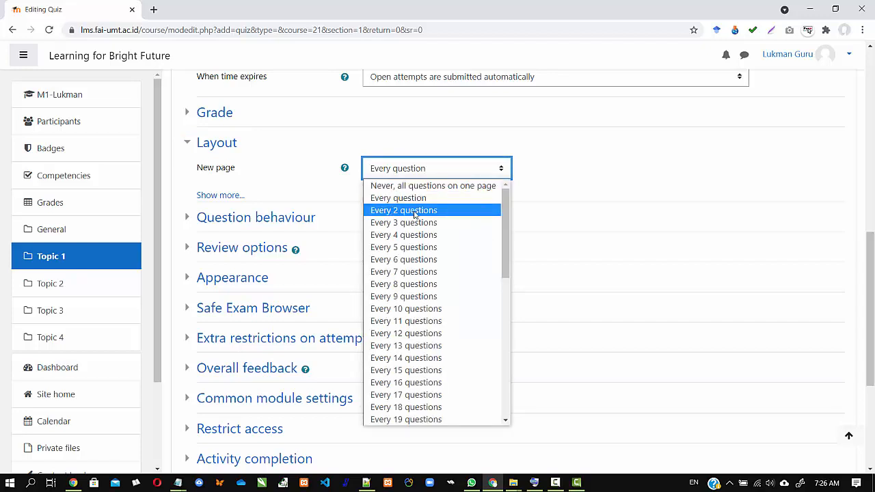
pyautogui.click(414, 212)
pyautogui.click(406, 171)
pyautogui.click(401, 199)
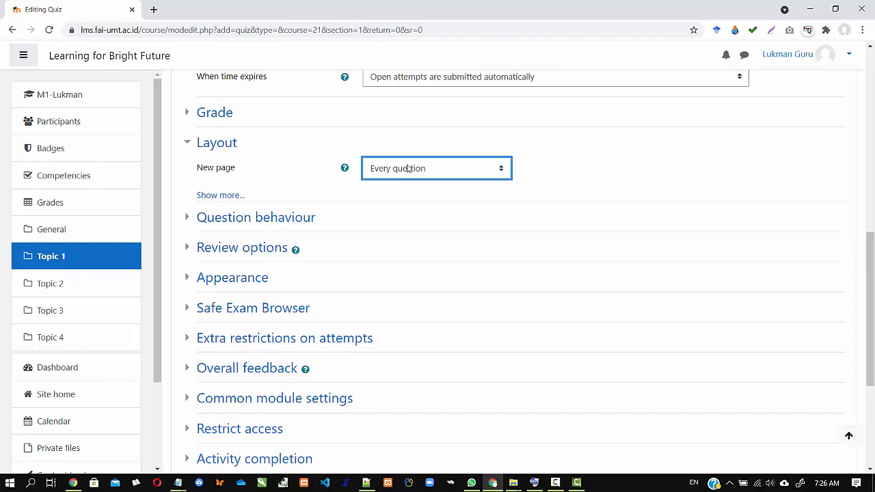
pyautogui.click(412, 173)
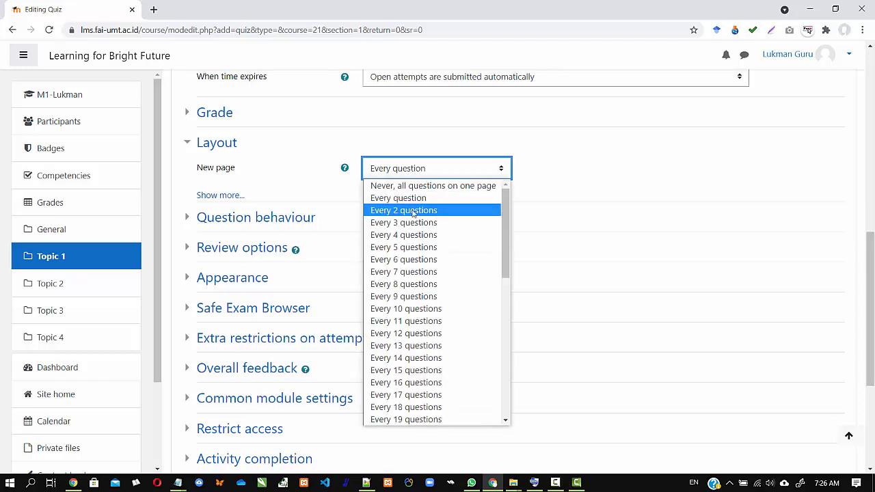
pyautogui.click(413, 214)
pyautogui.click(416, 171)
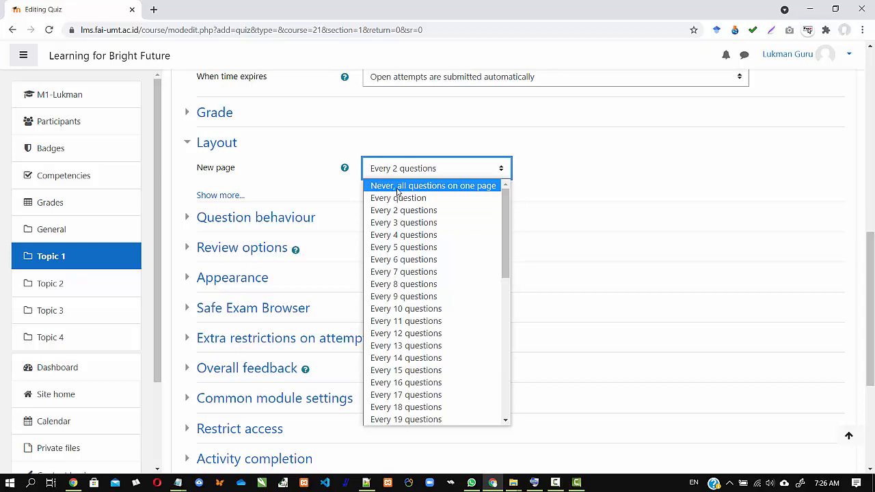
pyautogui.click(398, 188)
pyautogui.click(415, 173)
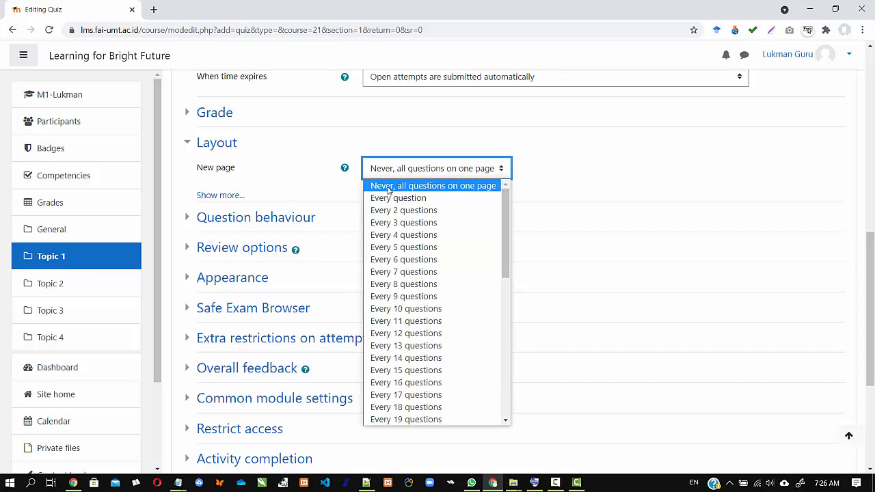
pyautogui.click(392, 199)
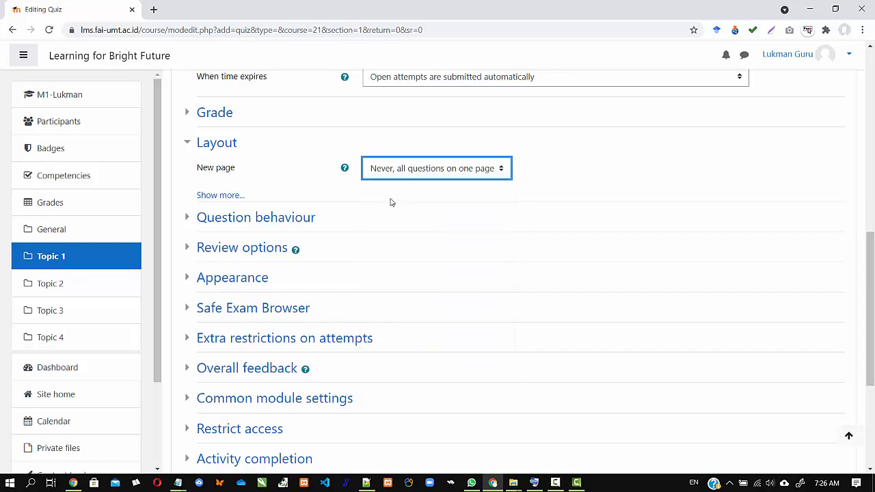
# - Expand the Question behaviour section to examine its shuffle and question behaviour settings, and collapse it again
pyautogui.click(190, 216)
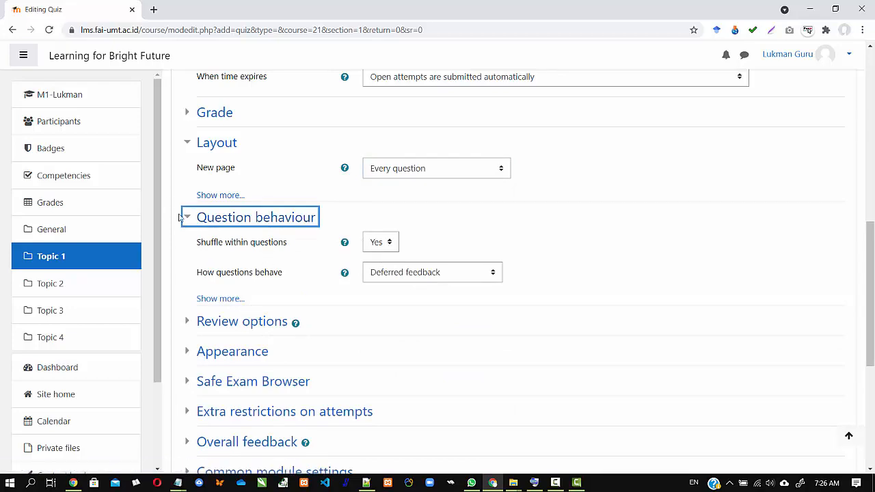
pyautogui.click(188, 217)
# - In Review options, disable Marks and Right answer for both "Immediately after the attempt" and "Later, while the quiz is still open"
pyautogui.scroll(-2, 189, 219)
pyautogui.click(188, 133)
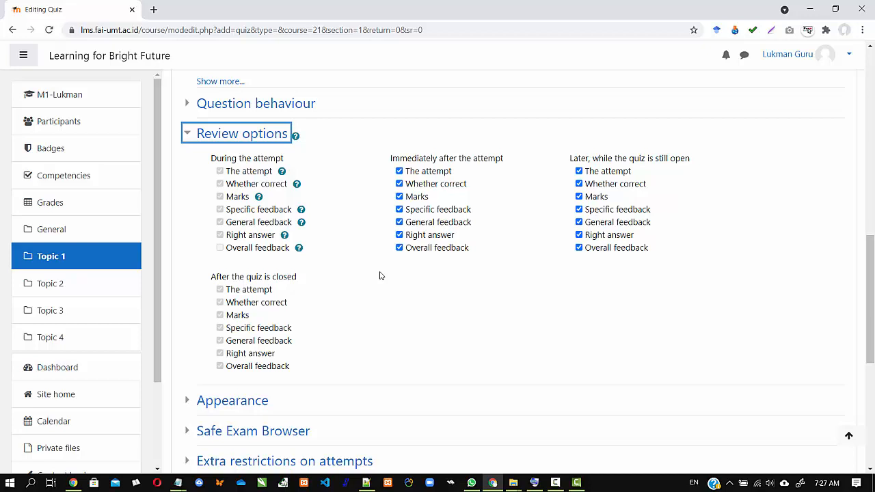
pyautogui.click(400, 197)
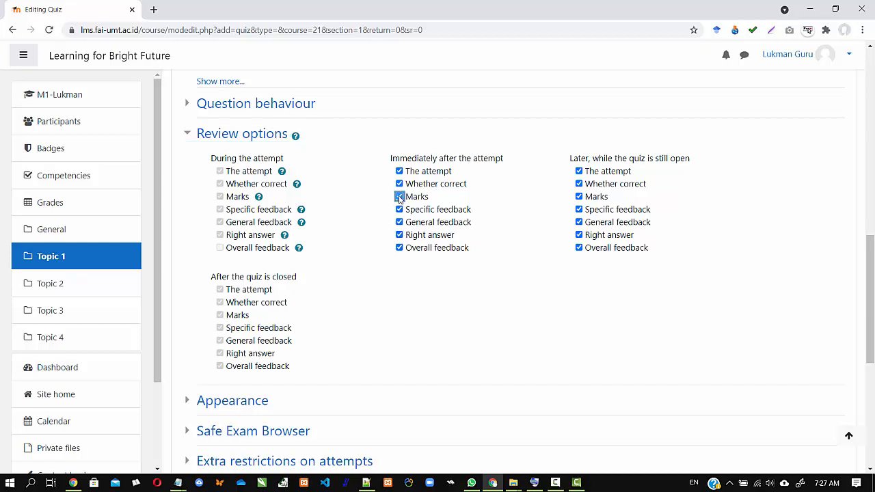
pyautogui.click(579, 197)
pyautogui.click(400, 235)
pyautogui.click(578, 235)
# - Re-enable Marks and Right answer for both review periods, and disable all four options again
pyautogui.click(399, 235)
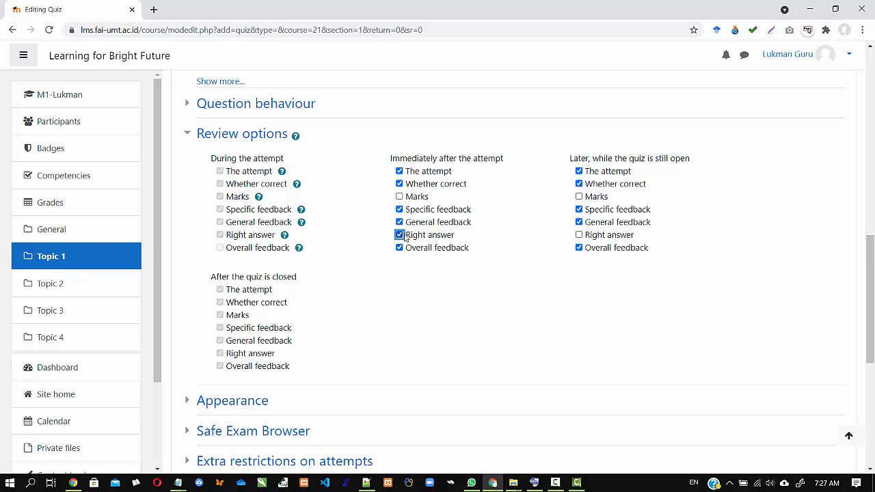
pyautogui.click(579, 234)
pyautogui.click(579, 196)
pyautogui.click(399, 196)
pyautogui.click(400, 196)
pyautogui.click(579, 196)
pyautogui.click(579, 235)
pyautogui.click(400, 235)
# - Expand the Appearance section and collapse it again
pyautogui.scroll(-3, 362, 275)
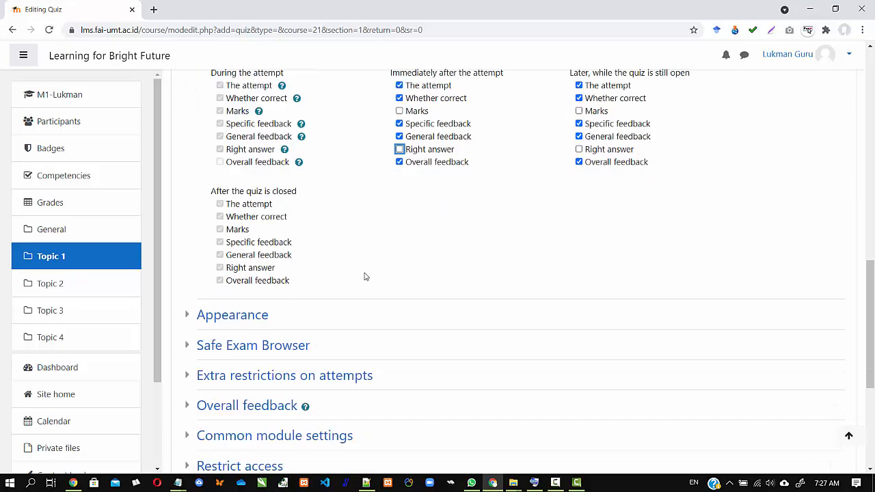
pyautogui.click(187, 116)
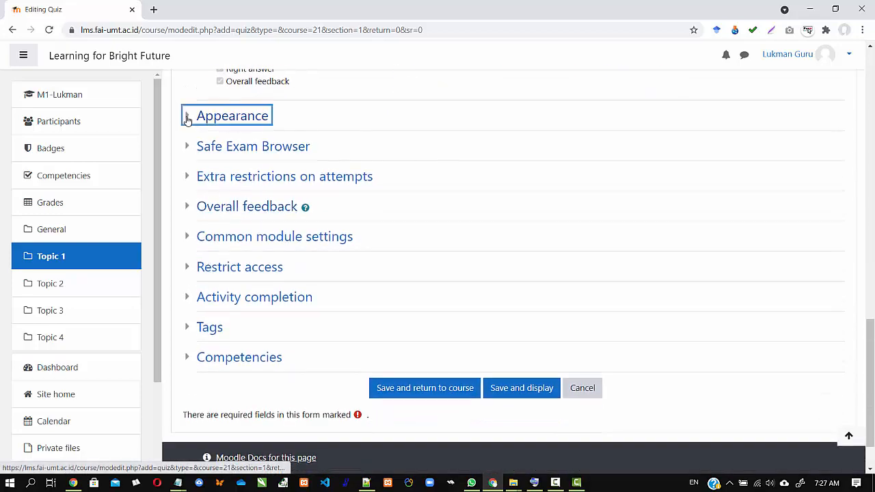
pyautogui.click(188, 116)
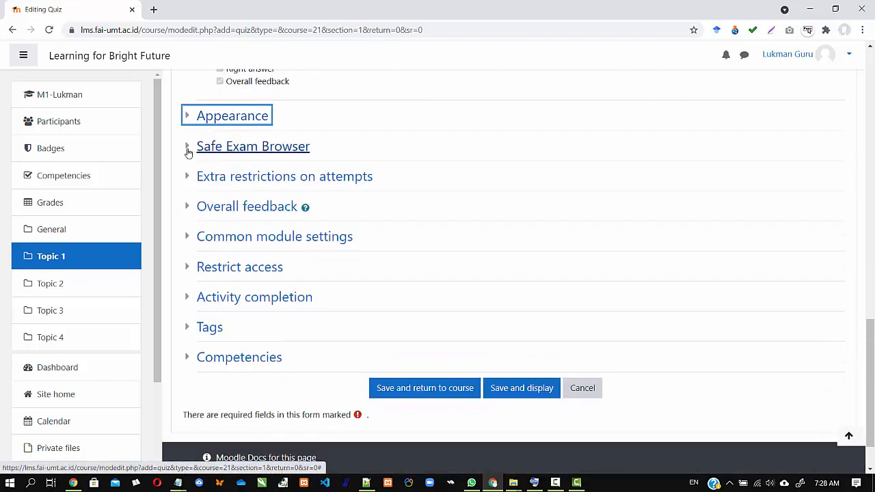
# - Expand the Safe Exam Browser section and examine the choices for requiring its use
pyautogui.click(187, 145)
pyautogui.scroll(-1, 189, 149)
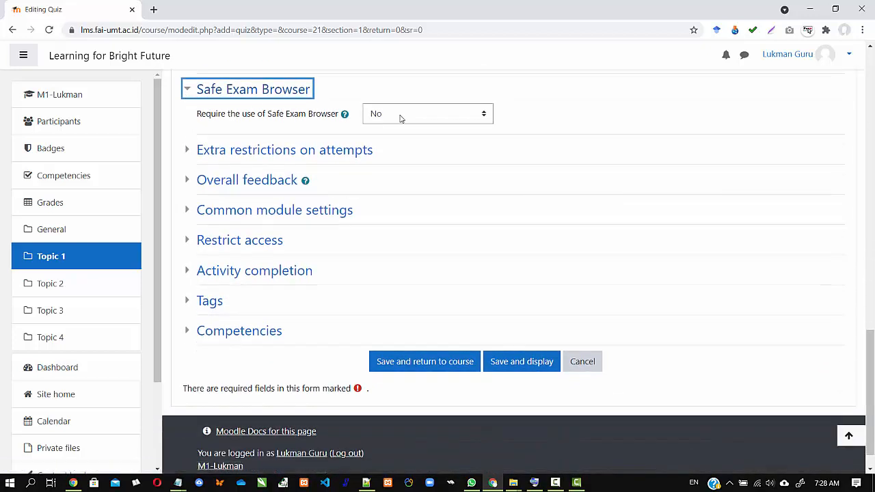
pyautogui.click(404, 119)
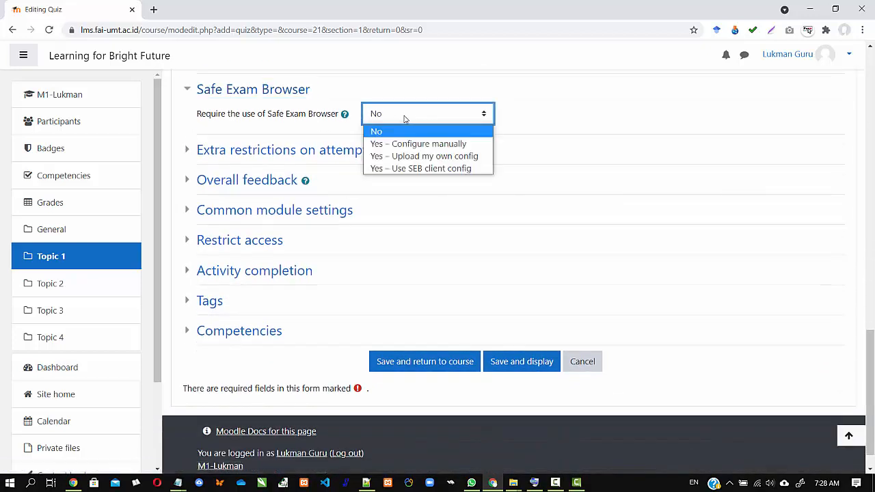
pyautogui.click(404, 118)
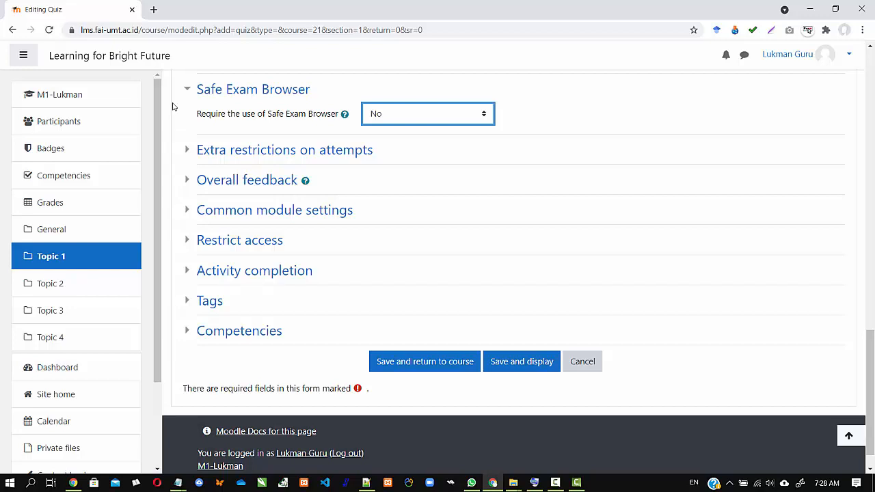
# - Search Google for "definisi marketing" in a new browser tab and return to the quiz form
pyautogui.click(153, 9)
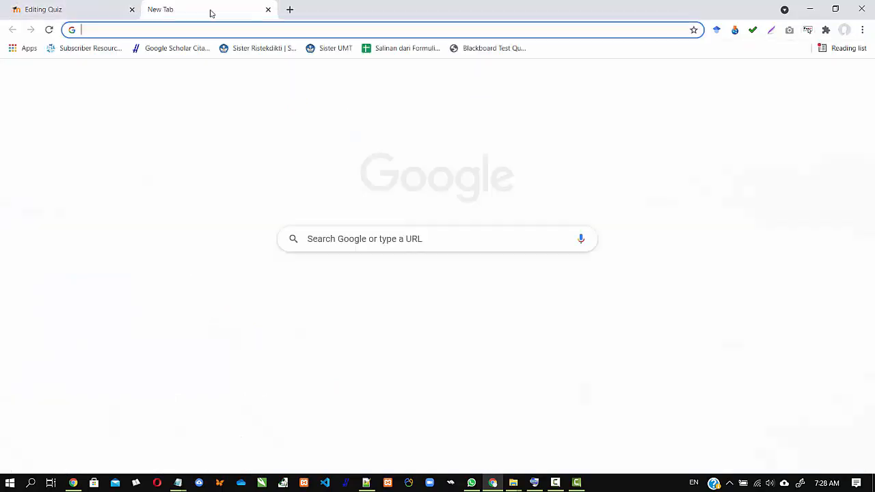
pyautogui.click(103, 13)
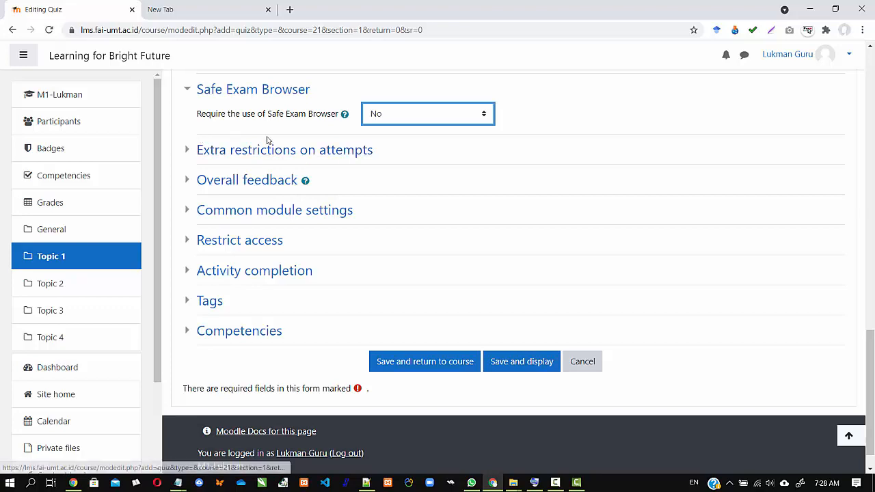
pyautogui.click(178, 10)
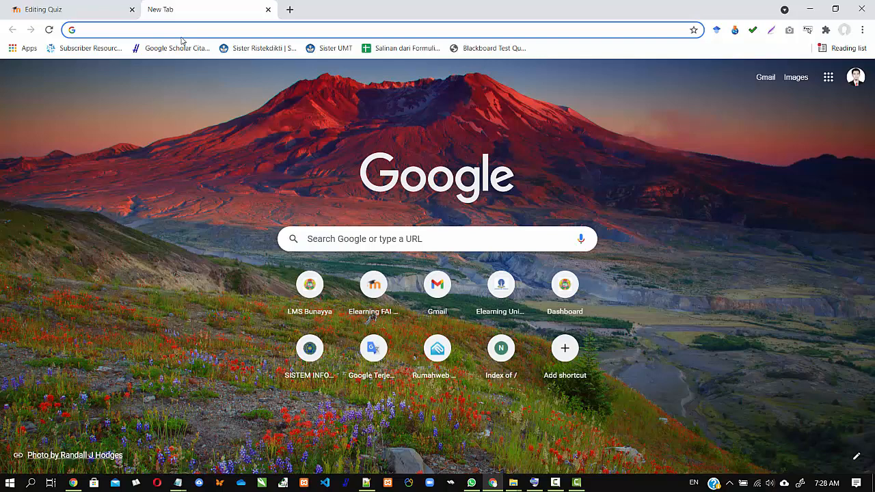
pyautogui.write('definisi ')
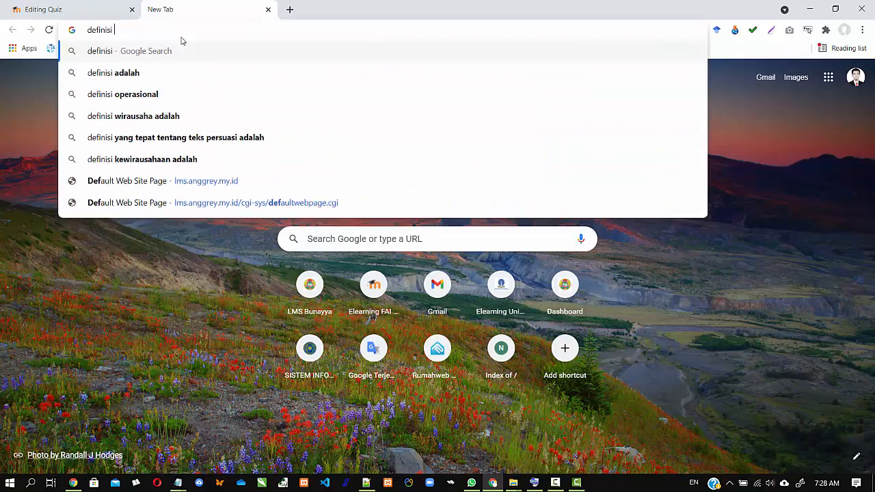
pyautogui.write('marketing')
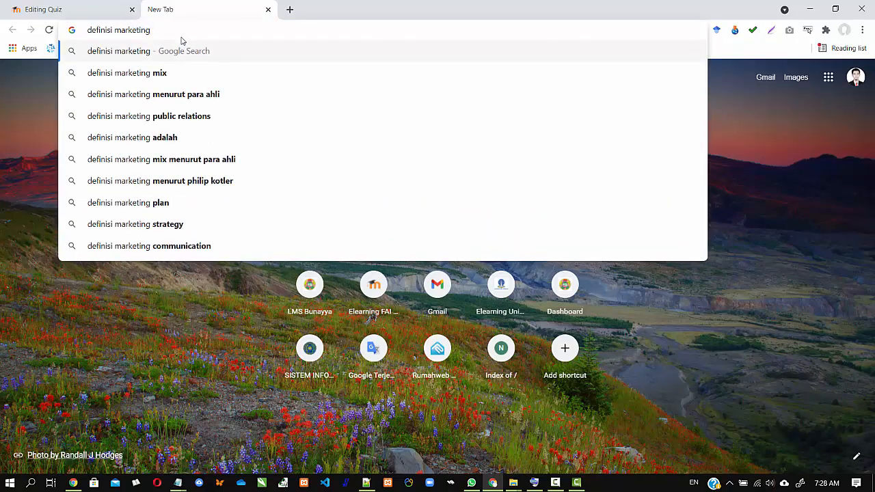
pyautogui.press('Return')
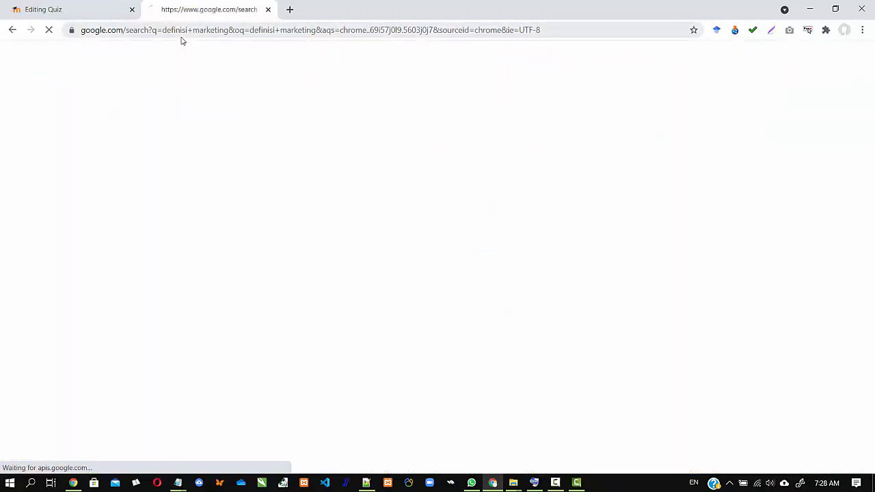
pyautogui.click(100, 7)
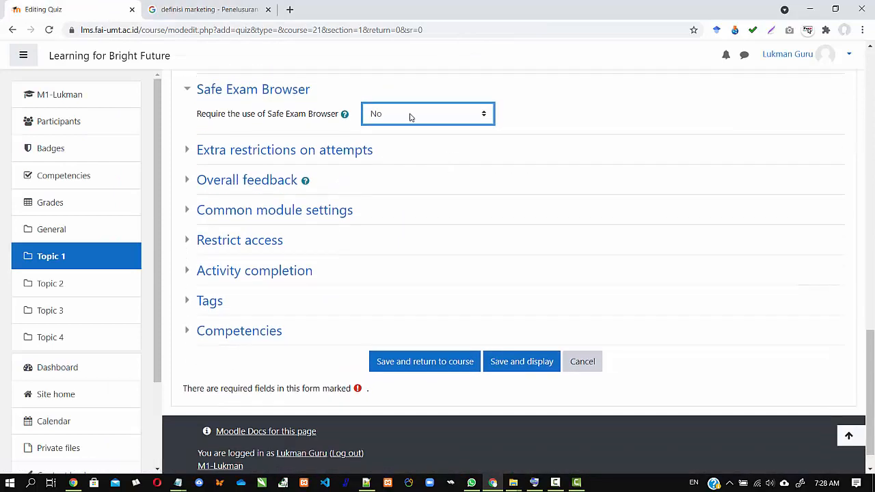
# - Set "Require the use of Safe Exam Browser" to "Yes – Use SEB client config"
pyautogui.click(410, 117)
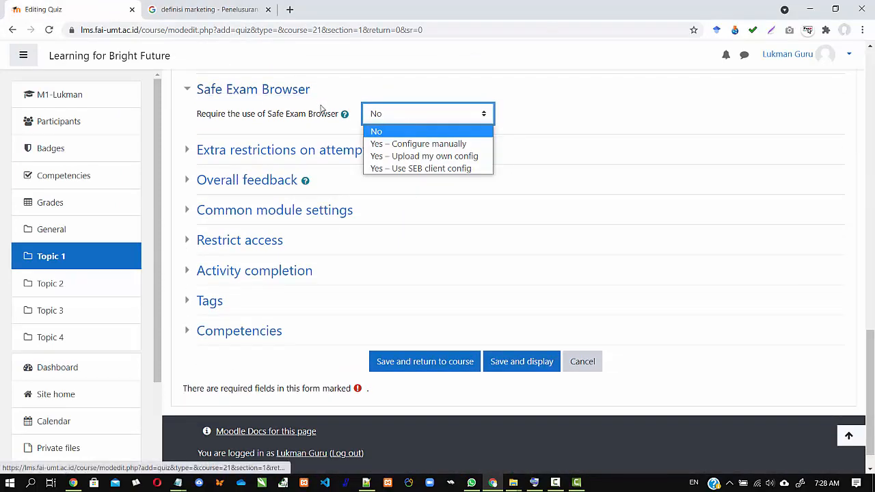
pyautogui.click(428, 169)
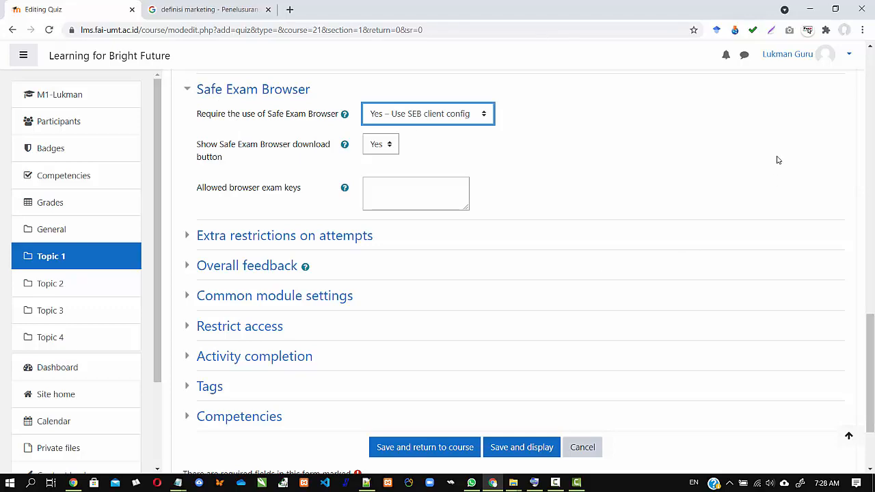
# - In the search tab, search Google for "safe exam browser" and open the Safe Exam Browser News page
pyautogui.click(215, 10)
pyautogui.click(221, 29)
pyautogui.write('saf')
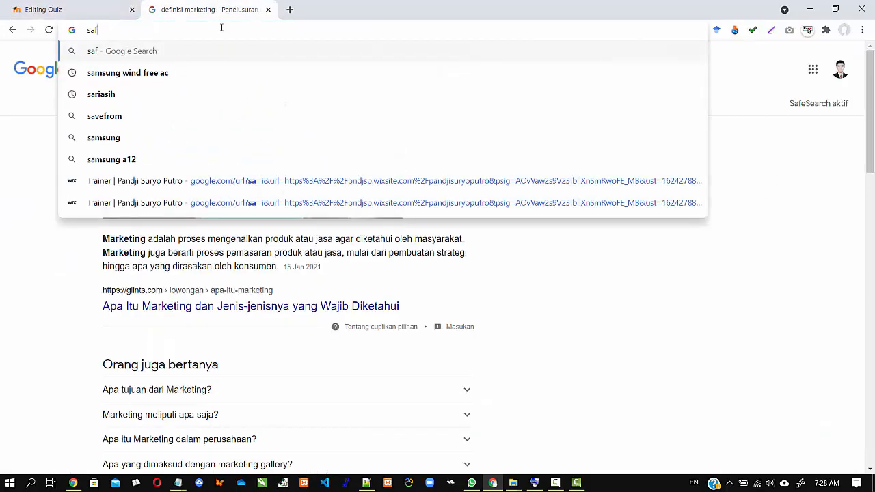
pyautogui.write('e exam browse')
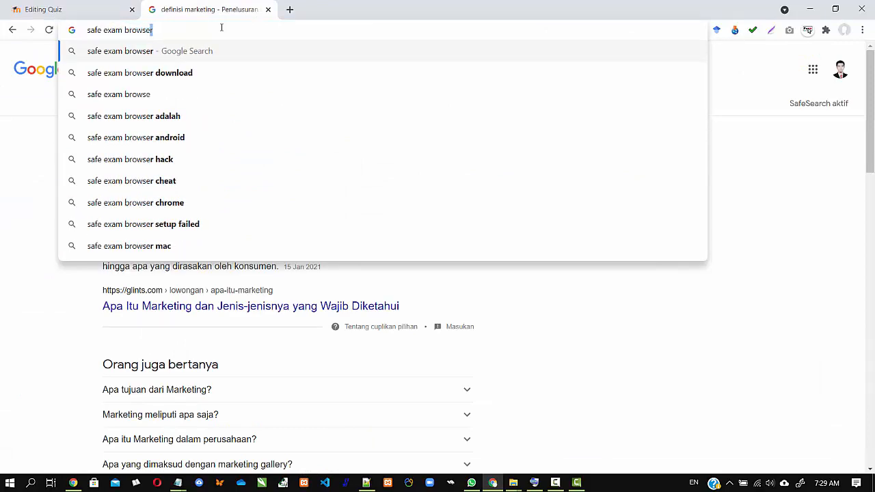
pyautogui.press('Return')
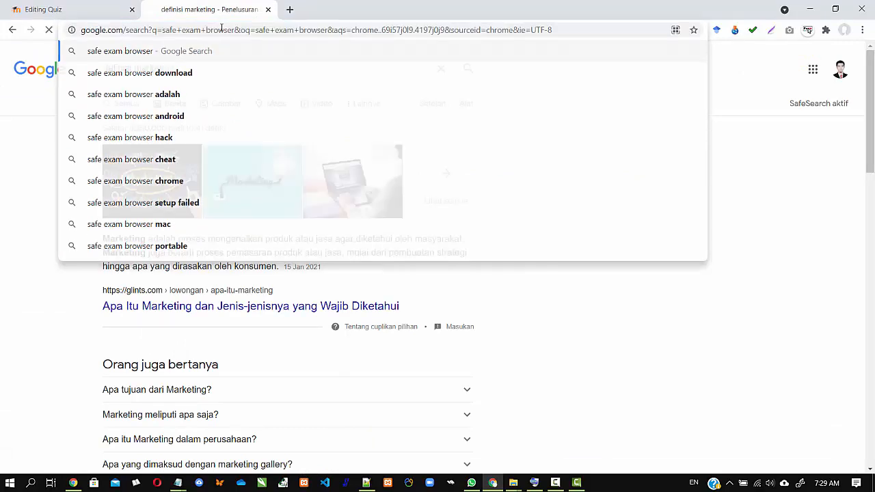
pyautogui.click(202, 166)
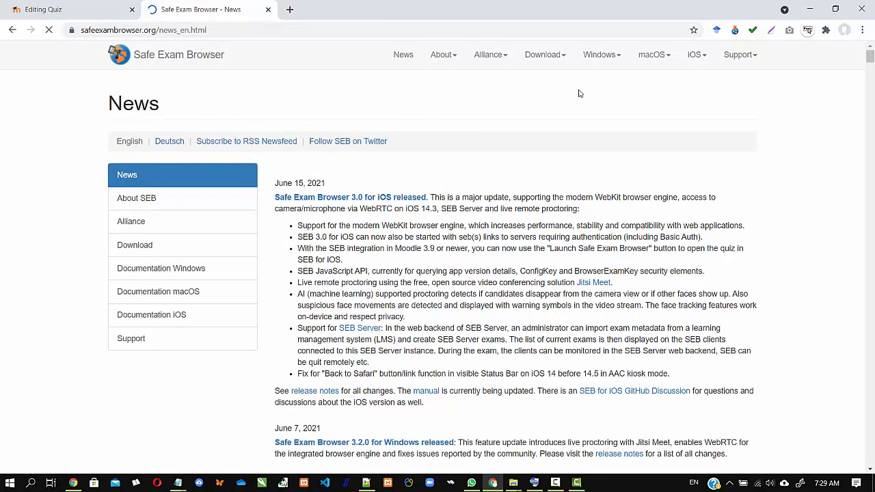
# - Compare the quiz's Safe Exam Browser settings with the Safe Exam Browser website, and close the website's tab
pyautogui.click(96, 7)
pyautogui.click(183, 11)
pyautogui.click(72, 11)
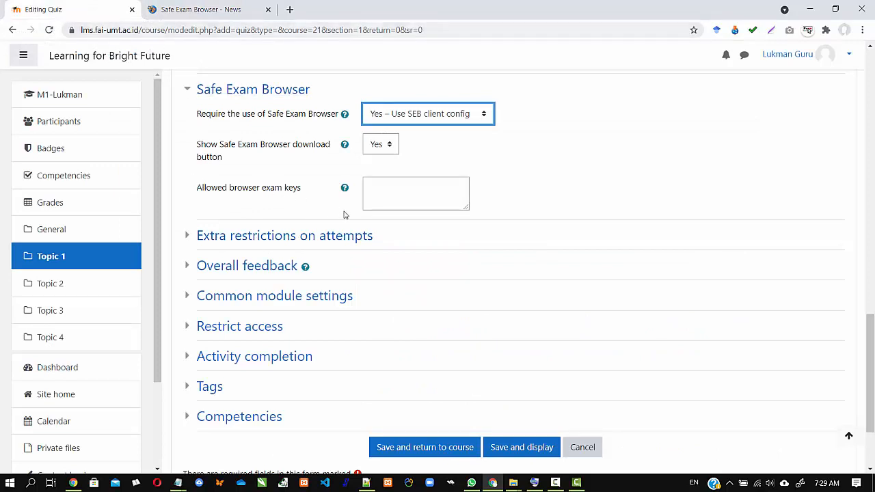
pyautogui.click(196, 13)
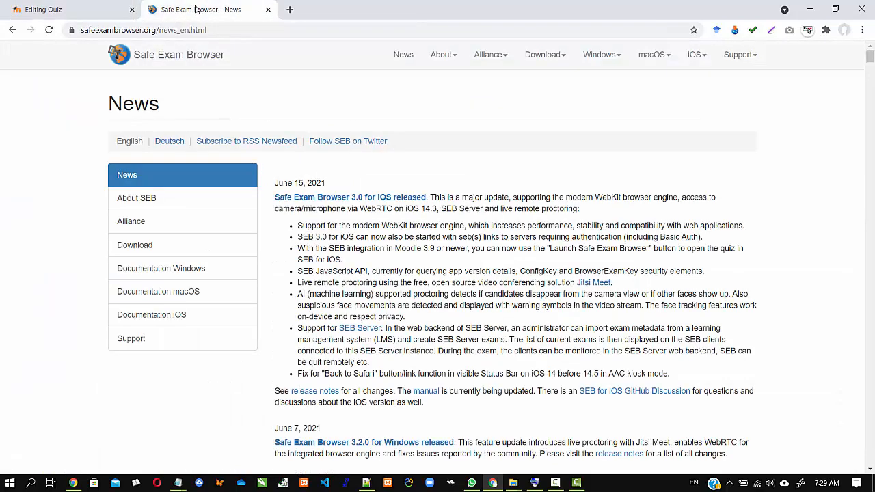
pyautogui.click(268, 10)
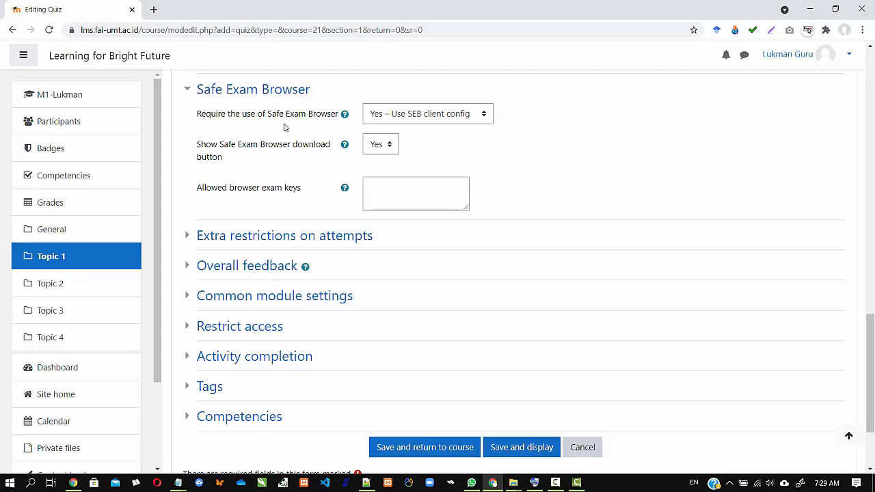
pyautogui.moveTo(869, 321); pyautogui.dragTo(848, 326)
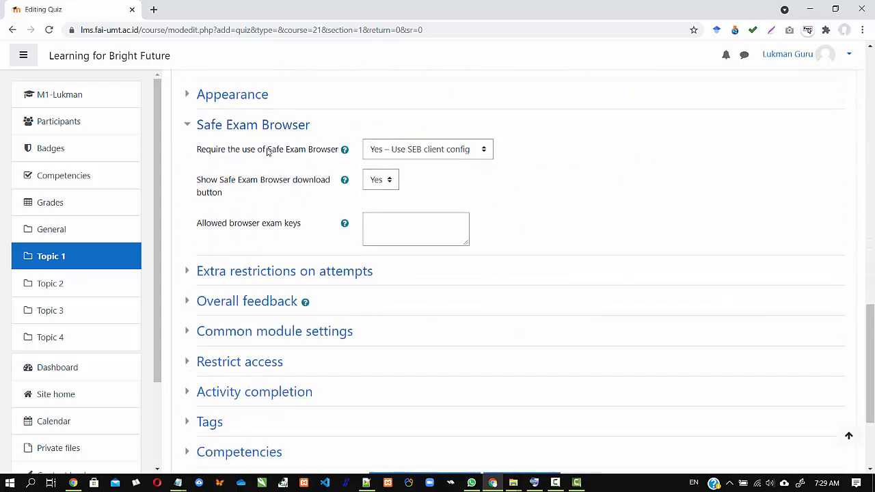
pyautogui.click(153, 10)
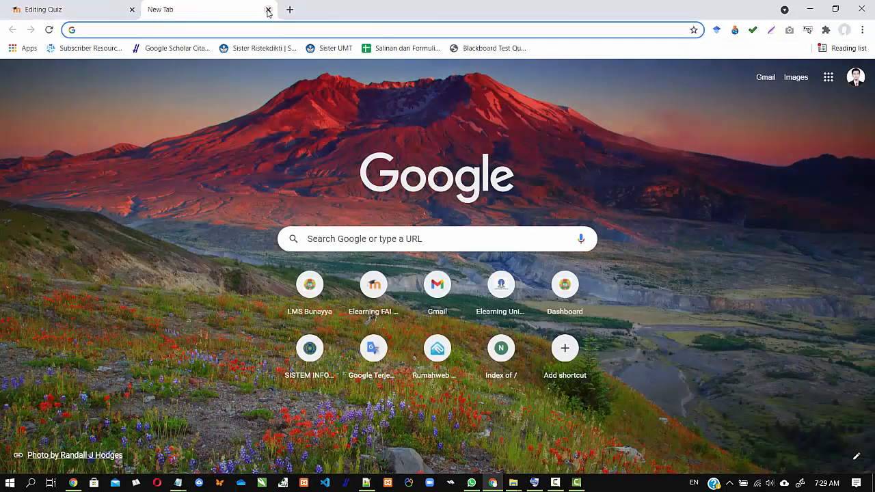
pyautogui.click(269, 10)
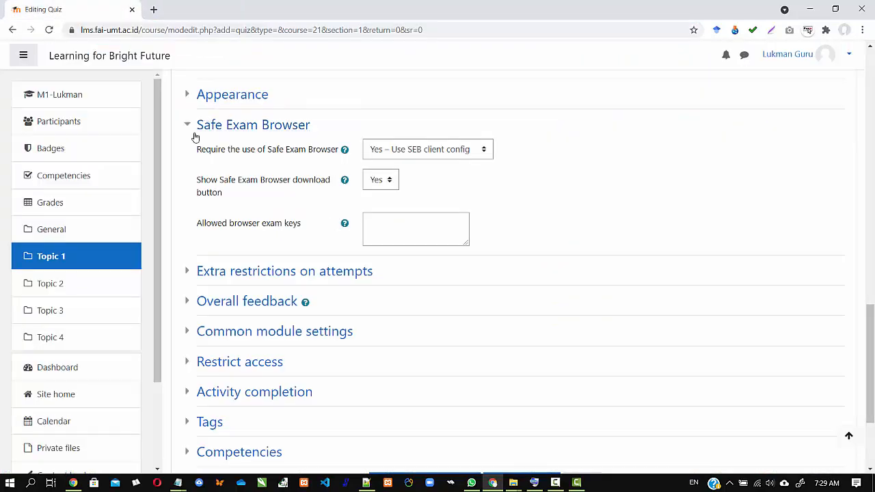
# - Set "Require the use of Safe Exam Browser" back to "No"
pyautogui.click(455, 152)
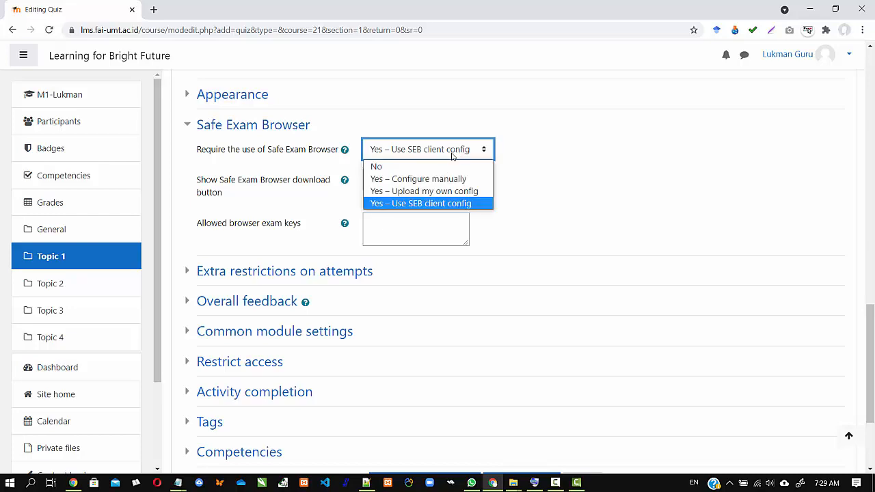
pyautogui.click(408, 167)
pyautogui.scroll(-1, 248, 170)
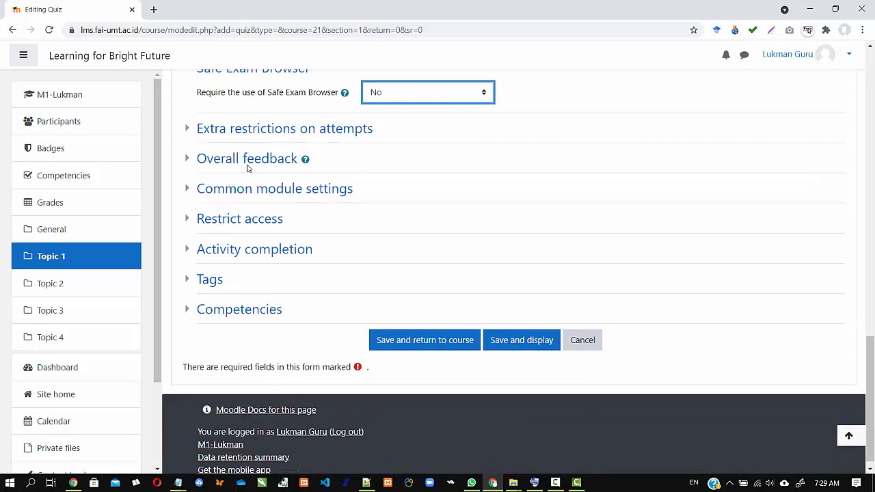
# - Look back over the quiz form's Timing, Layout, Review options and Safe Exam Browser settings
pyautogui.scroll(1, 250, 170)
pyautogui.scroll(-1, 250, 223)
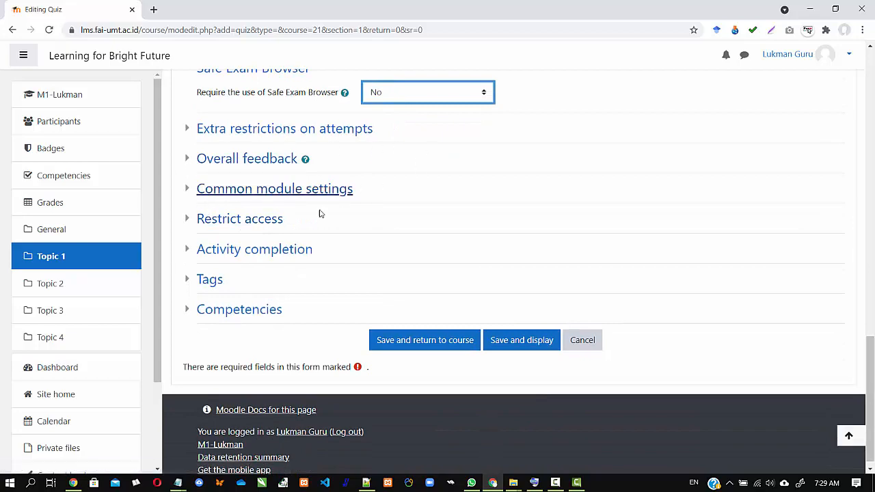
pyautogui.scroll(6, 439, 126)
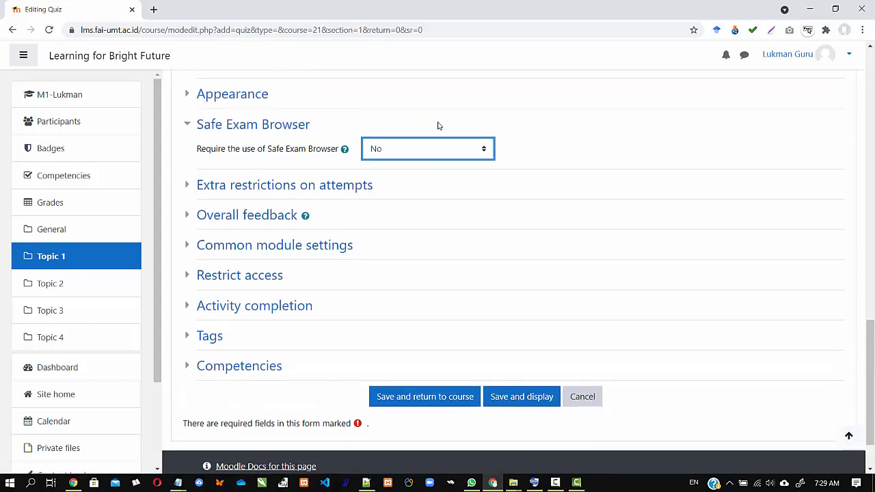
pyautogui.scroll(7, 437, 126)
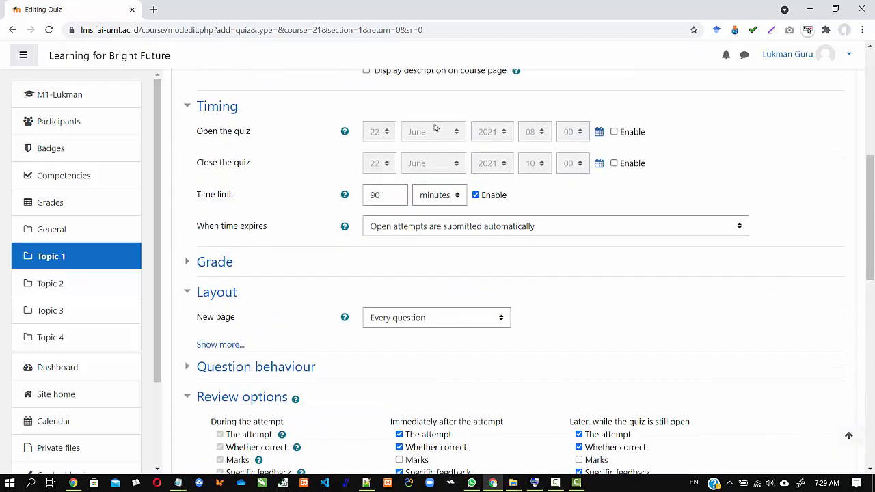
pyautogui.scroll(-4, 294, 222)
pyautogui.scroll(-8, 294, 222)
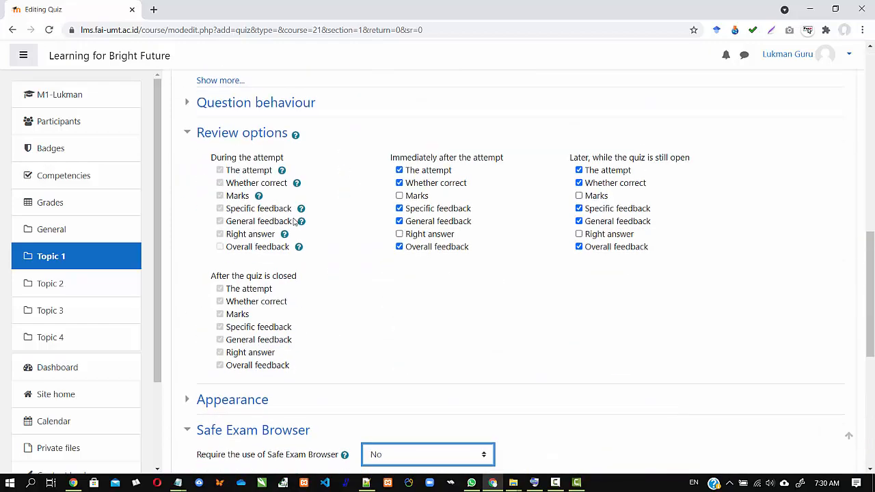
# - Save the quiz and display it, and open its question editing page
pyautogui.scroll(8, 293, 219)
pyautogui.scroll(-10, 294, 219)
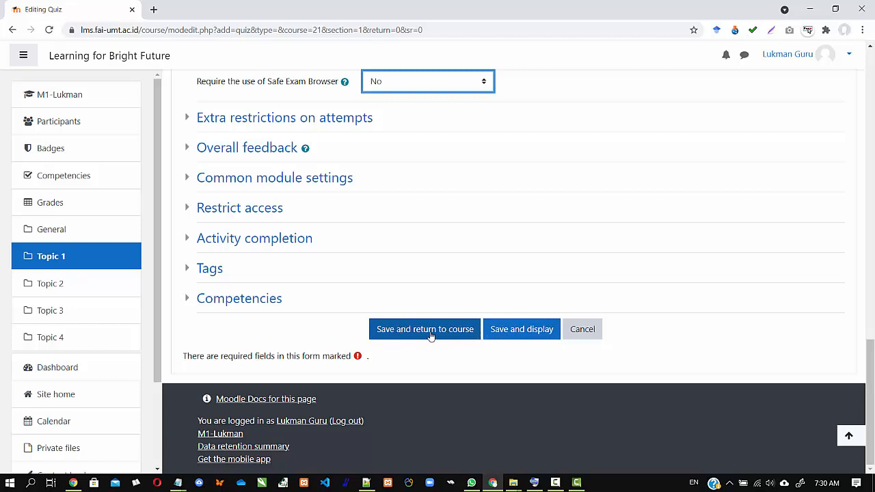
pyautogui.click(512, 330)
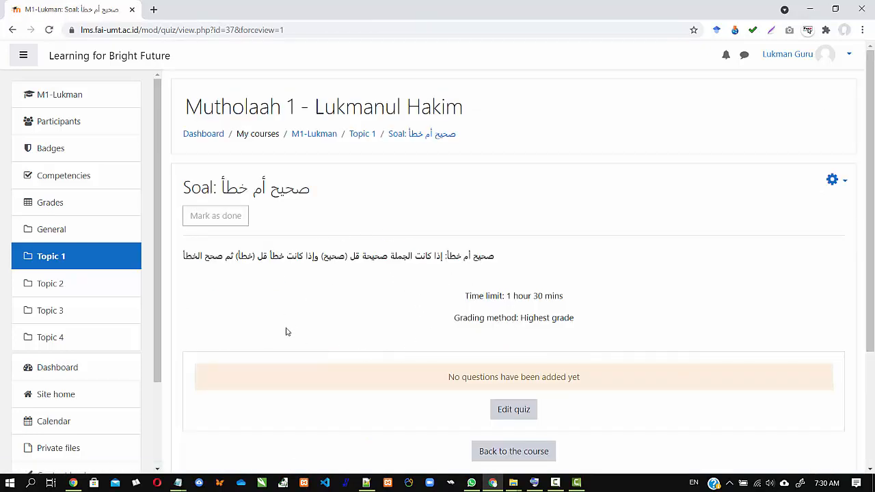
pyautogui.scroll(-2, 337, 308)
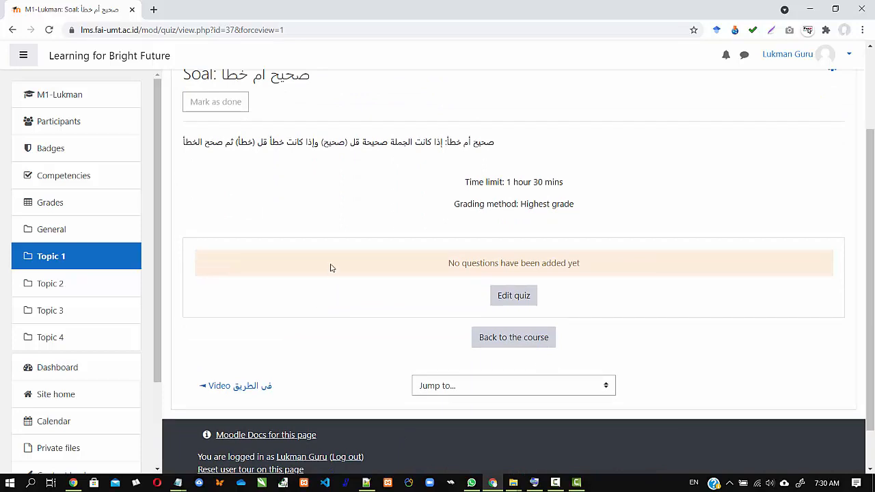
pyautogui.click(509, 297)
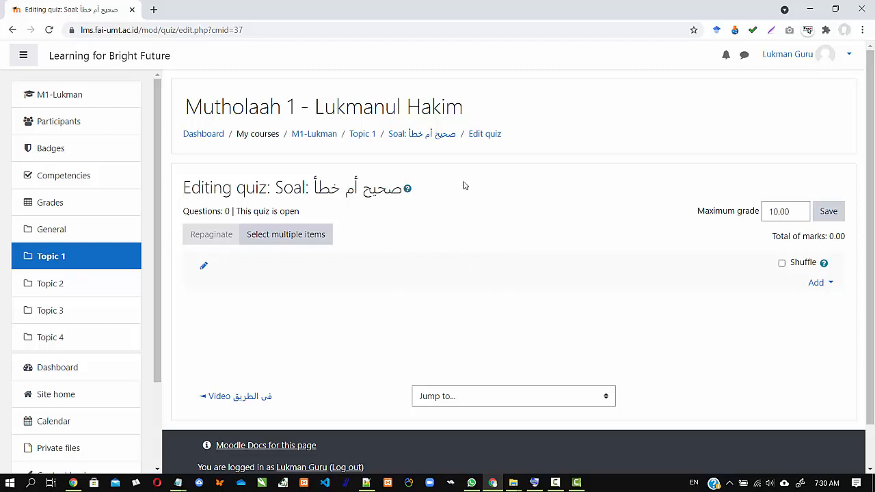
# - Go back to Topic 1 of the course and reach the quiz's question editing page again from there
pyautogui.click(362, 136)
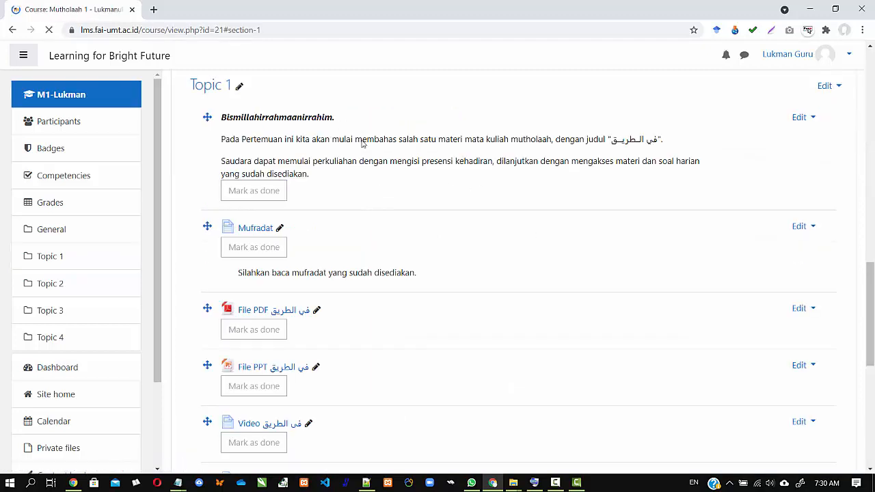
pyautogui.scroll(-4, 418, 253)
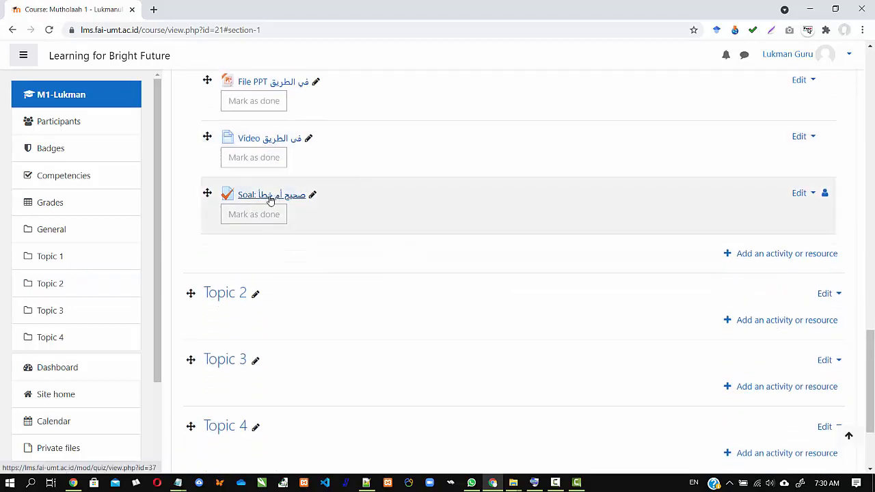
pyautogui.click(271, 196)
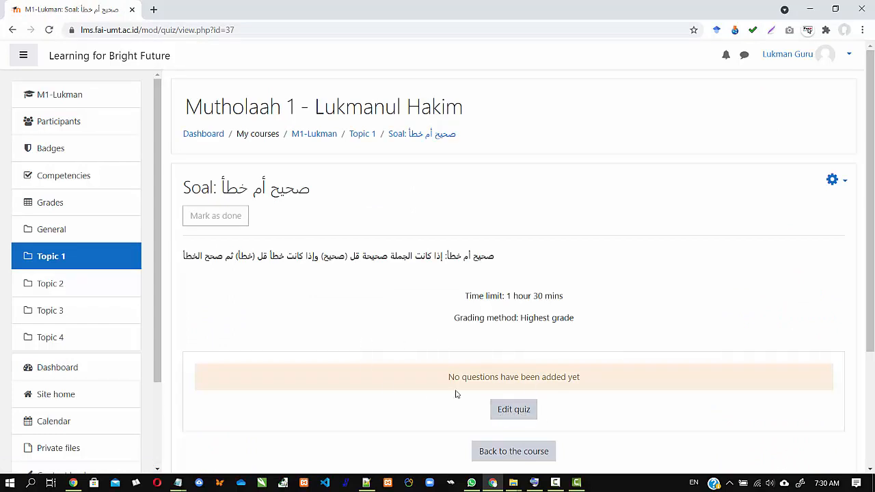
pyautogui.scroll(-1, 384, 348)
pyautogui.scroll(-1, 544, 369)
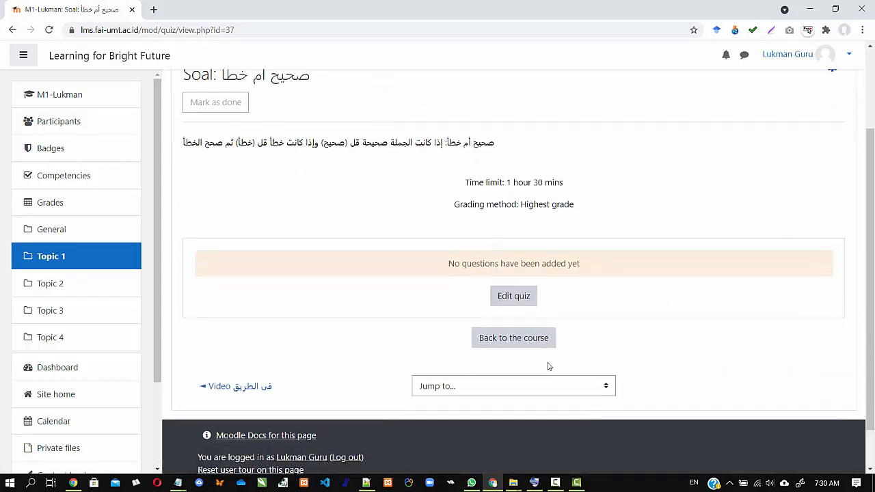
pyautogui.click(509, 301)
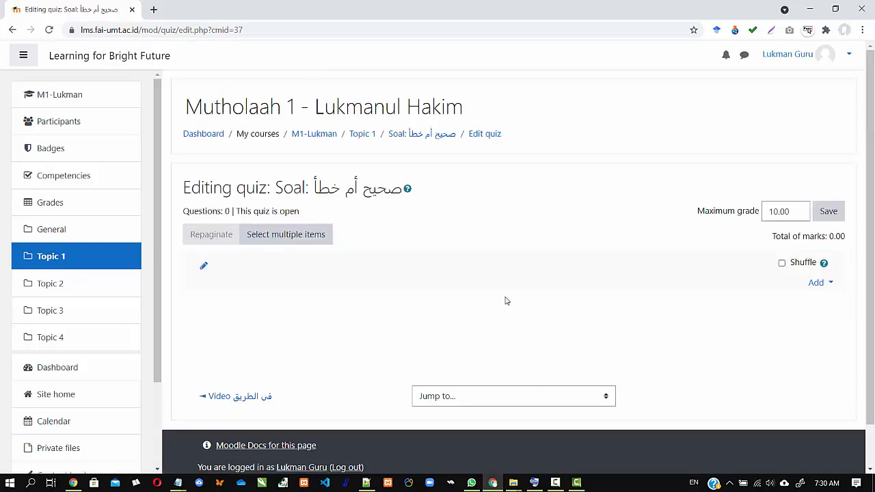
# - Save a maximum grade of 100 for the quiz and turn on question shuffling
pyautogui.click(772, 211)
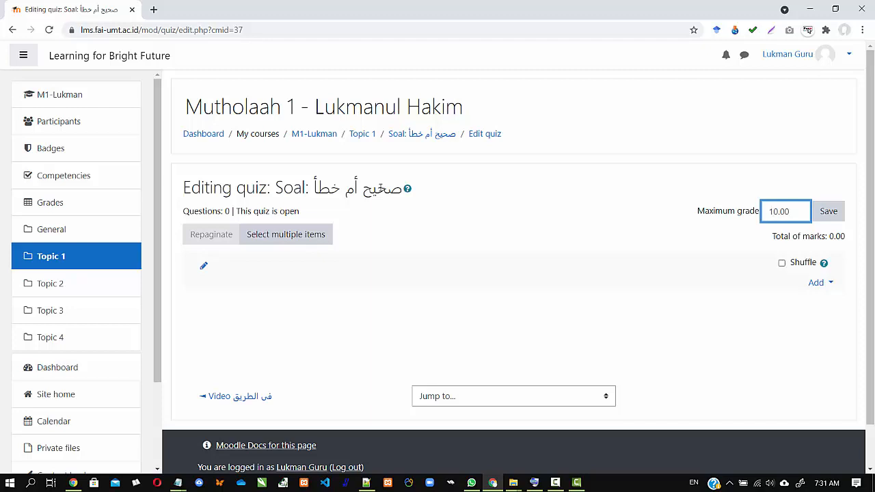
pyautogui.write('0')
pyautogui.click(828, 212)
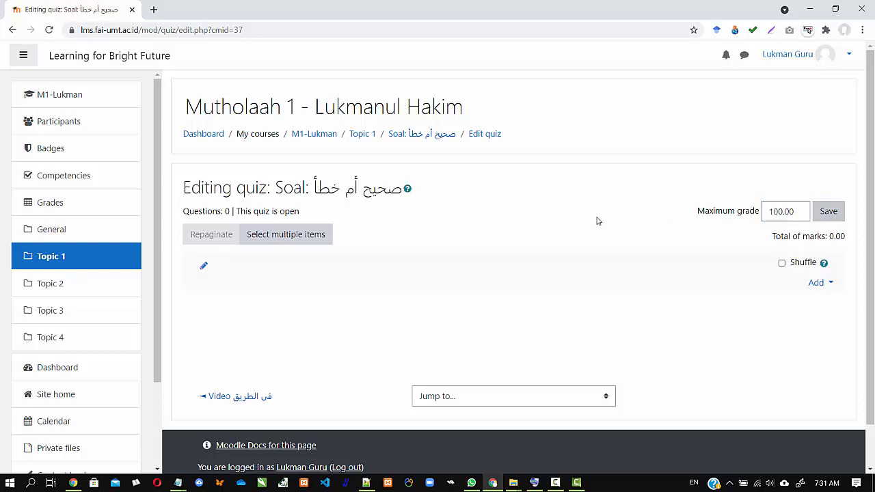
pyautogui.click(782, 264)
# - Start adding a new question to the quiz's first section
pyautogui.click(830, 282)
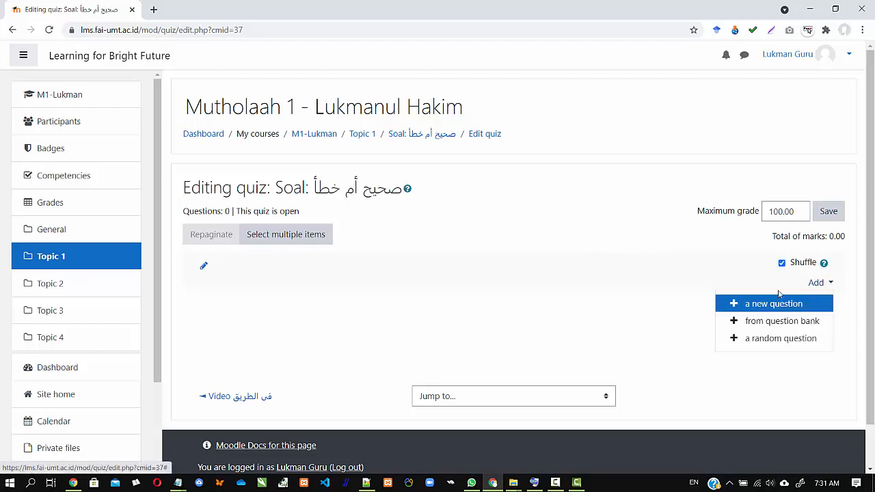
pyautogui.click(827, 283)
pyautogui.click(820, 283)
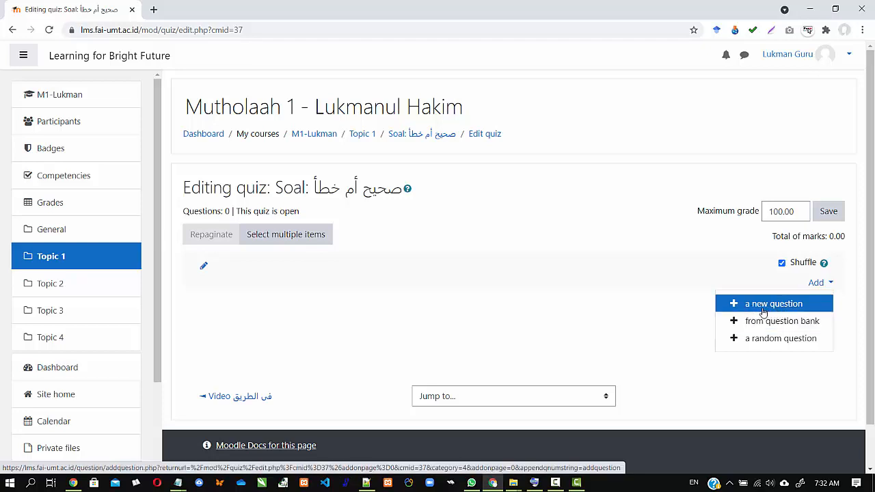
pyautogui.click(586, 224)
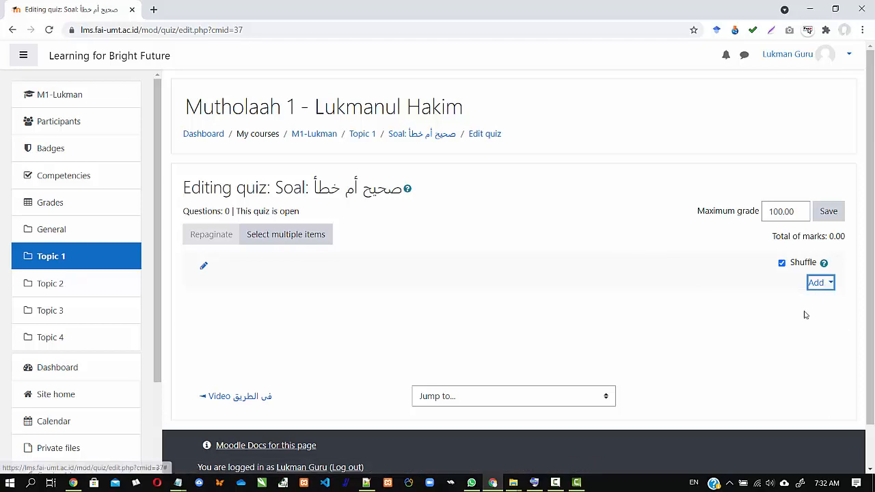
pyautogui.click(830, 284)
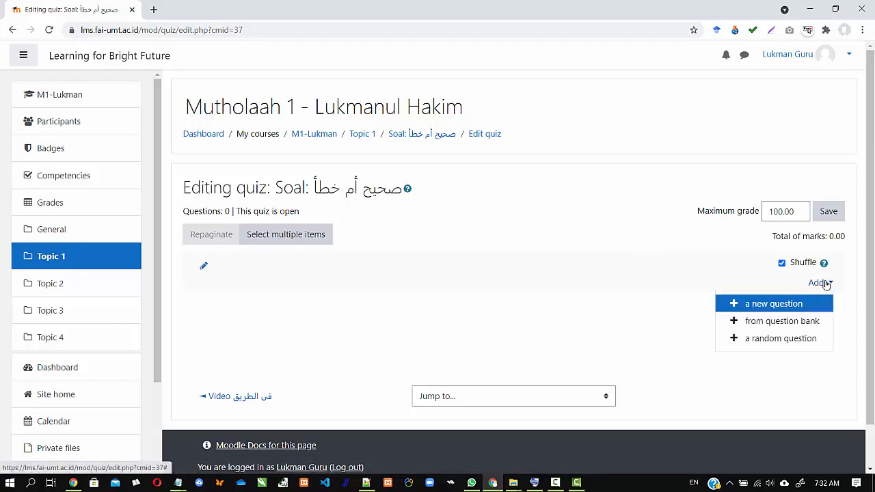
pyautogui.click(767, 309)
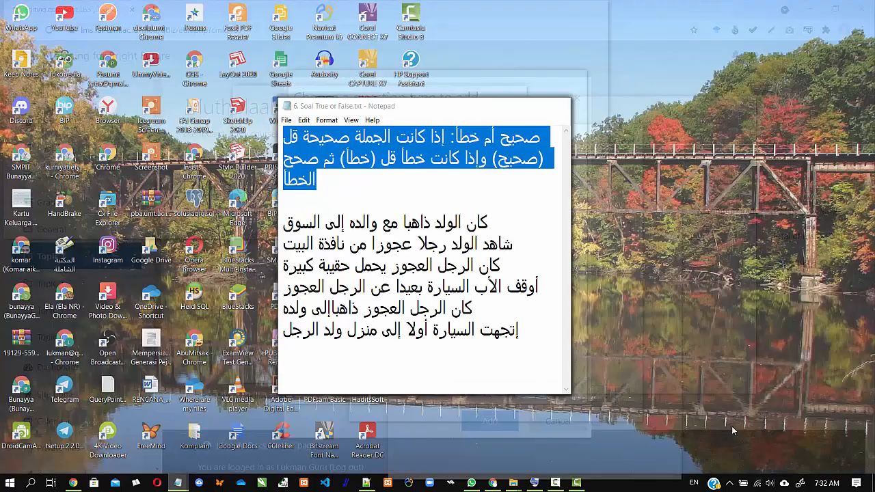
# - Move the Notepad window "6. Soal True or False.txt" clear of the question type dialog and return to the dialog
pyautogui.click(753, 439)
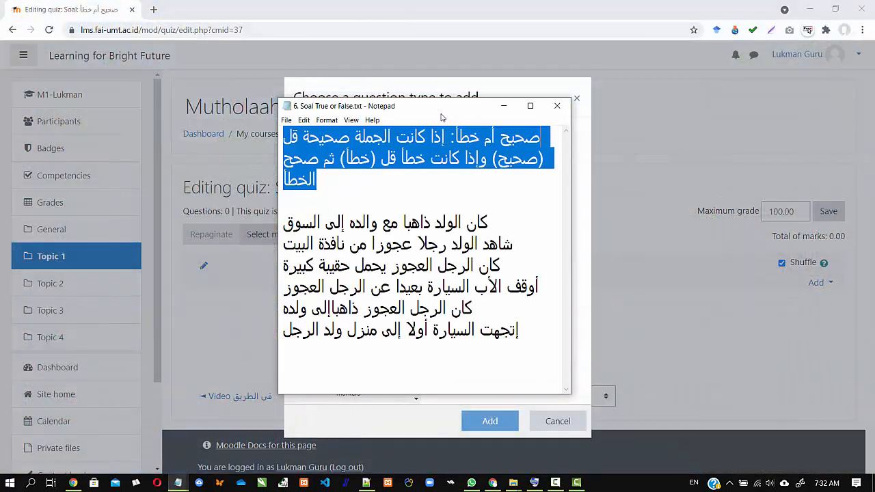
pyautogui.moveTo(442, 118); pyautogui.dragTo(742, 82)
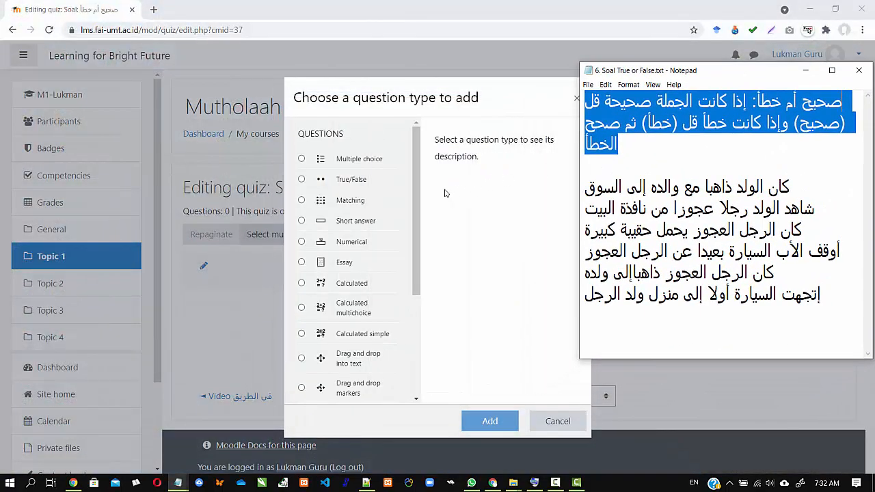
pyautogui.click(419, 167)
# - Choose True/False from the question types and open the form for adding that question
pyautogui.click(302, 179)
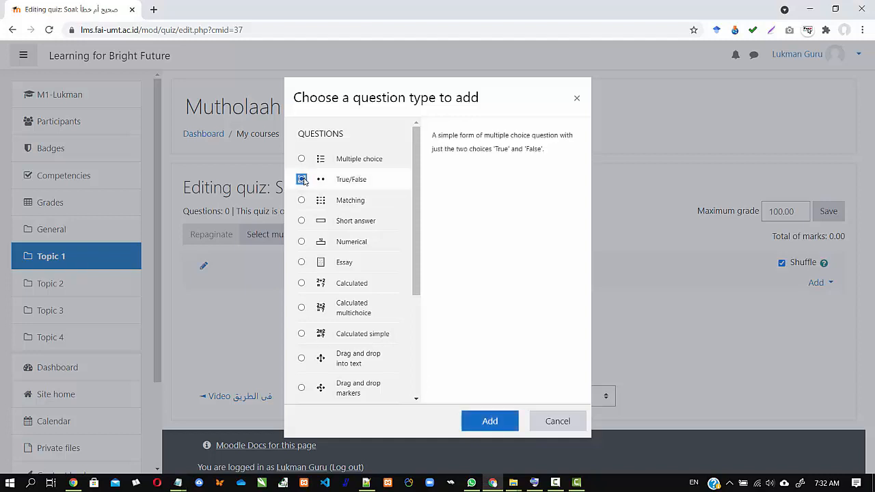
pyautogui.moveTo(416, 179)
pyautogui.mouseDown()
pyautogui.moveTo(415, 308)
pyautogui.moveTo(415, 183)
pyautogui.mouseUp()
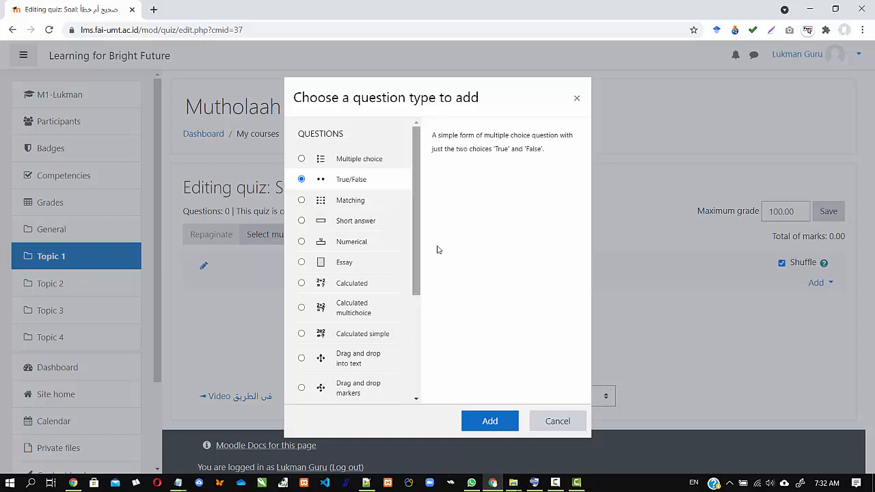
pyautogui.scroll(-1, 355, 255)
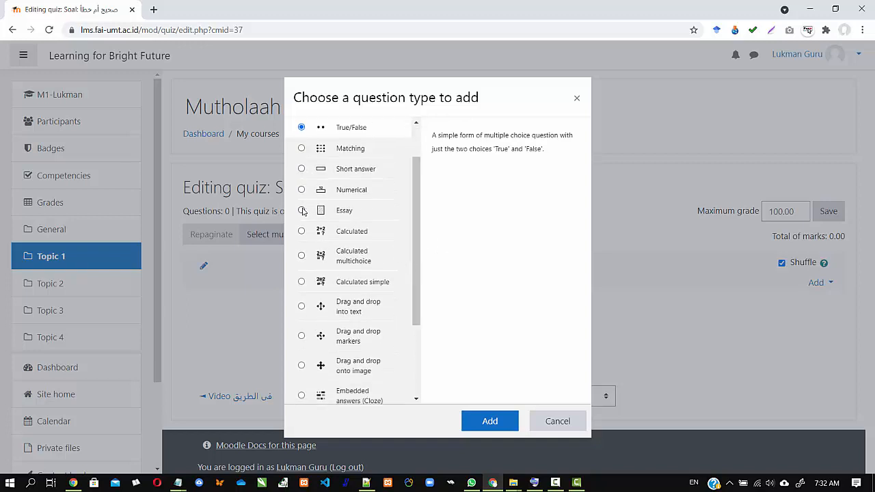
pyautogui.scroll(-1, 412, 260)
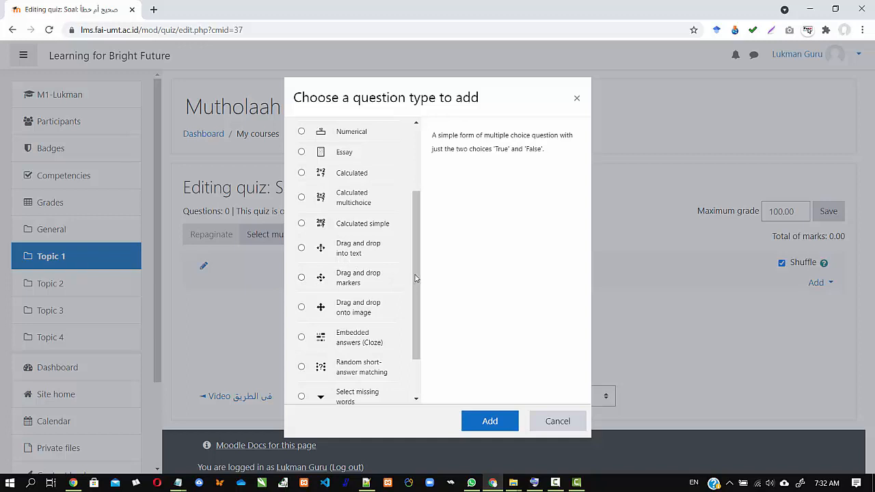
pyautogui.moveTo(417, 279); pyautogui.dragTo(423, 188)
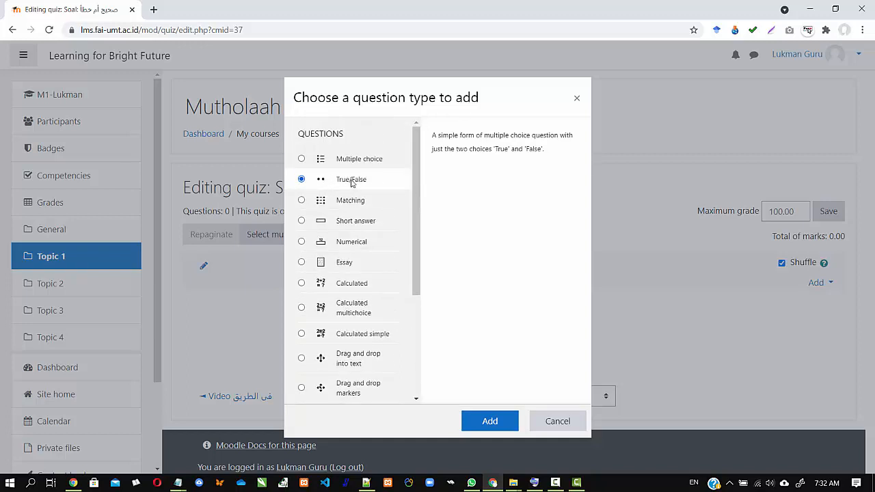
pyautogui.click(301, 179)
pyautogui.click(490, 422)
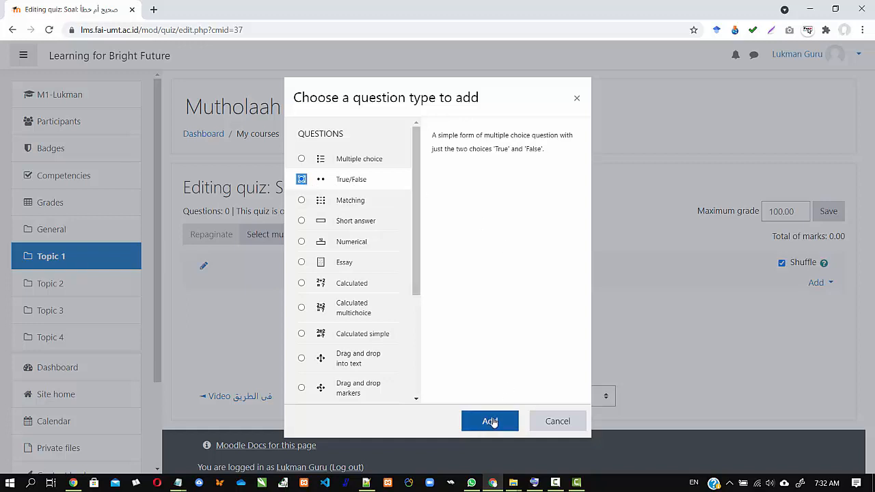
pyautogui.click(489, 422)
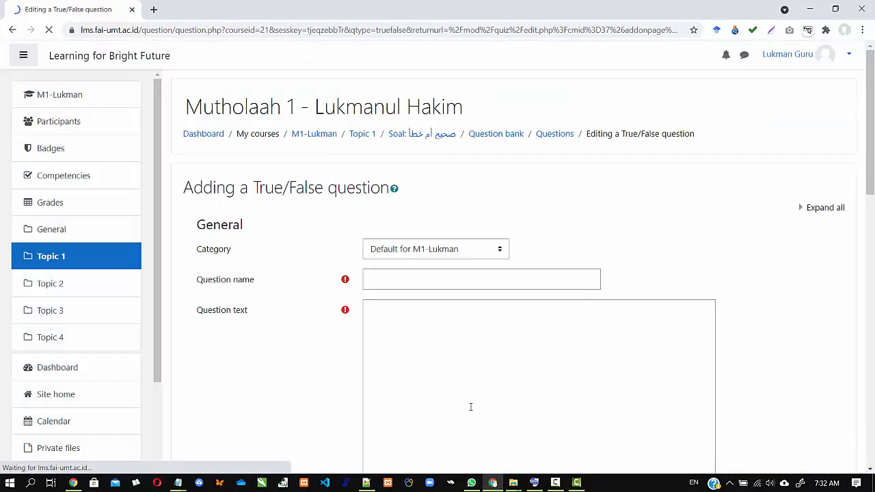
# - Look through the True/False question form's name, text, default mark, general feedback, correct answer and response feedback fields
pyautogui.scroll(-9, 248, 362)
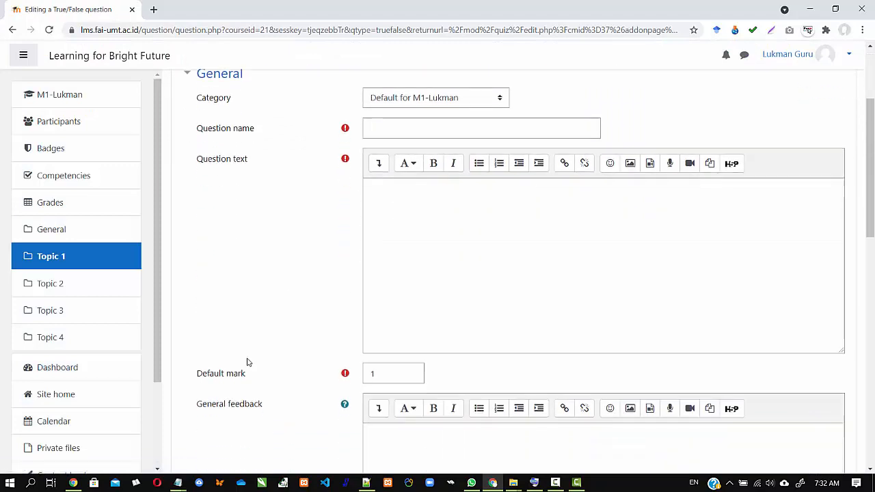
pyautogui.scroll(10, 248, 362)
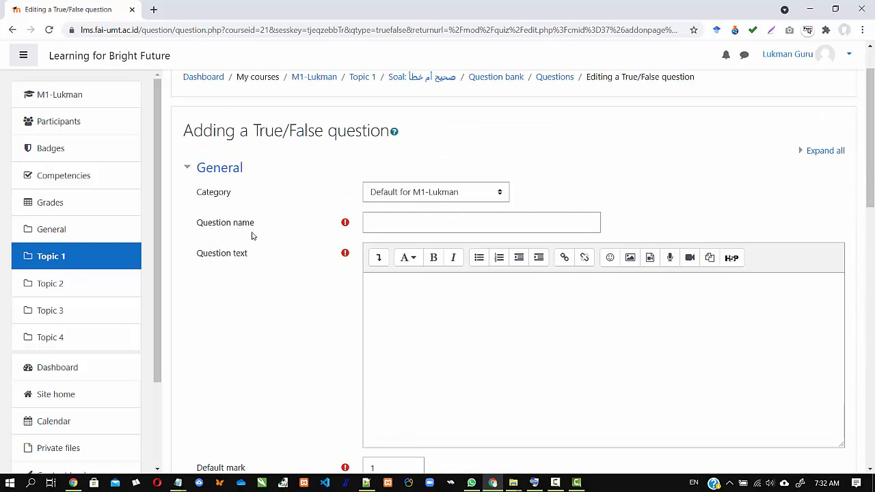
pyautogui.scroll(-4, 252, 179)
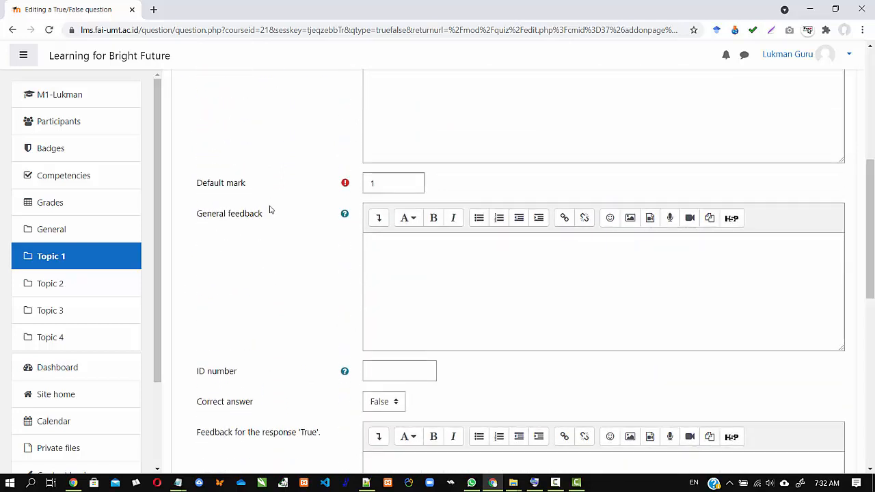
pyautogui.scroll(-3, 239, 262)
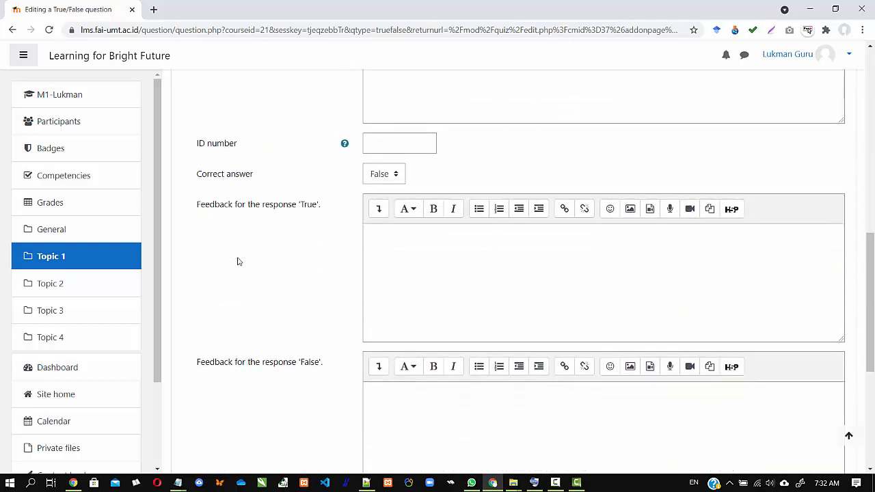
pyautogui.scroll(-4, 280, 287)
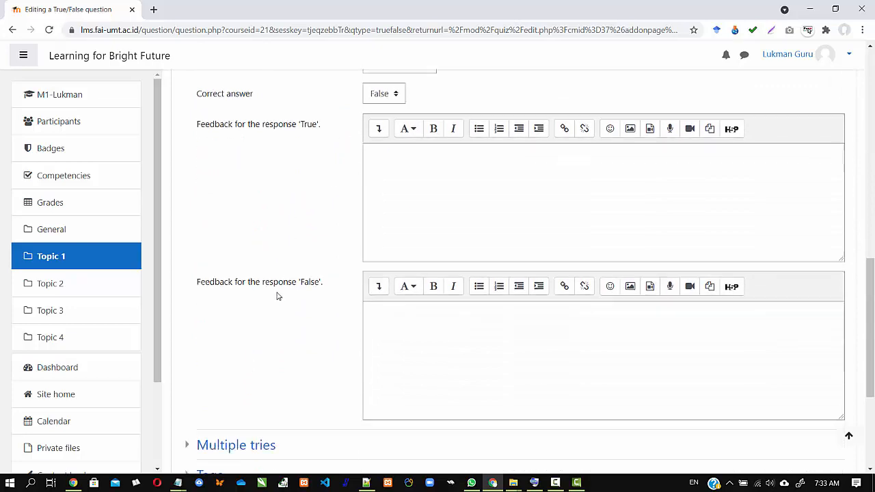
pyautogui.scroll(5, 276, 296)
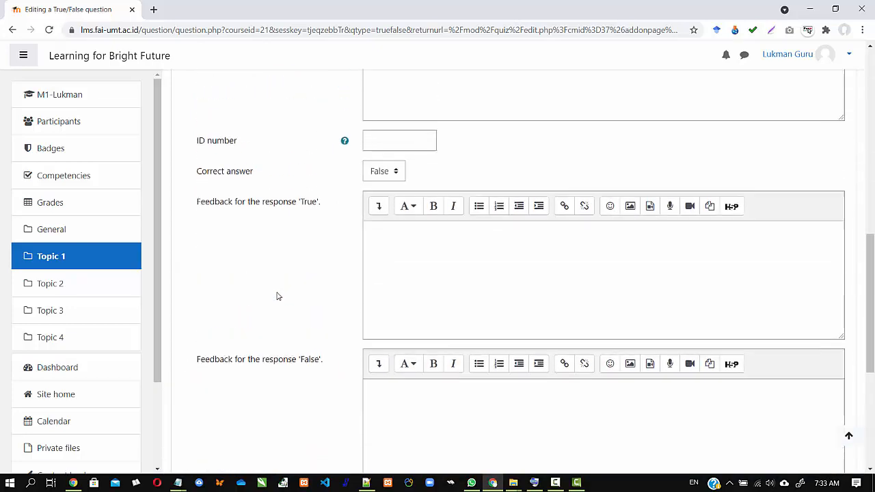
pyautogui.scroll(1, 277, 295)
pyautogui.scroll(8, 277, 296)
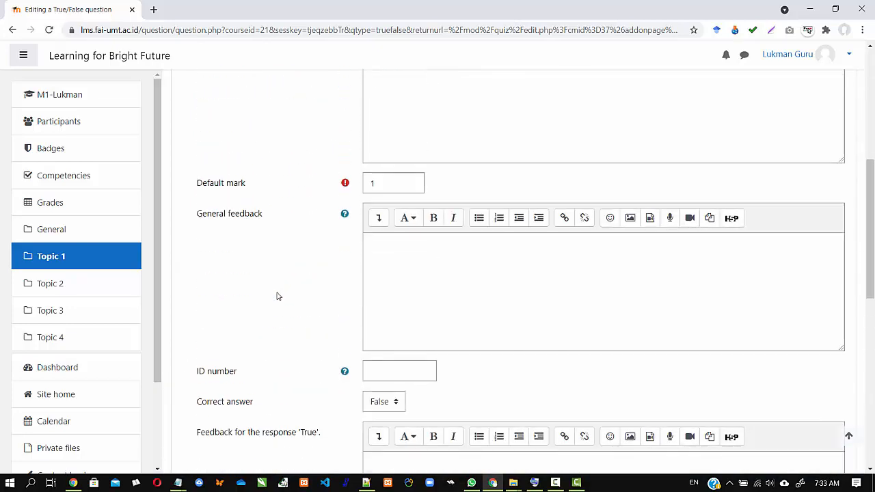
pyautogui.scroll(2, 276, 296)
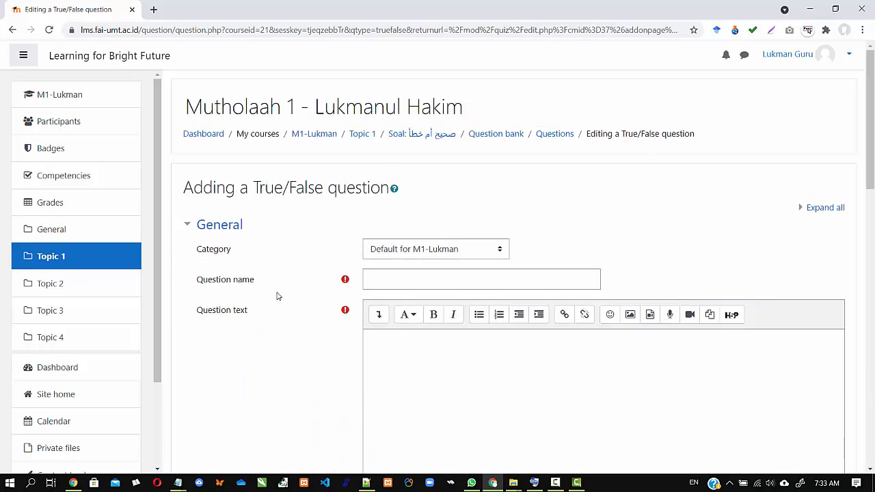
pyautogui.scroll(-2, 276, 295)
pyautogui.scroll(2, 256, 231)
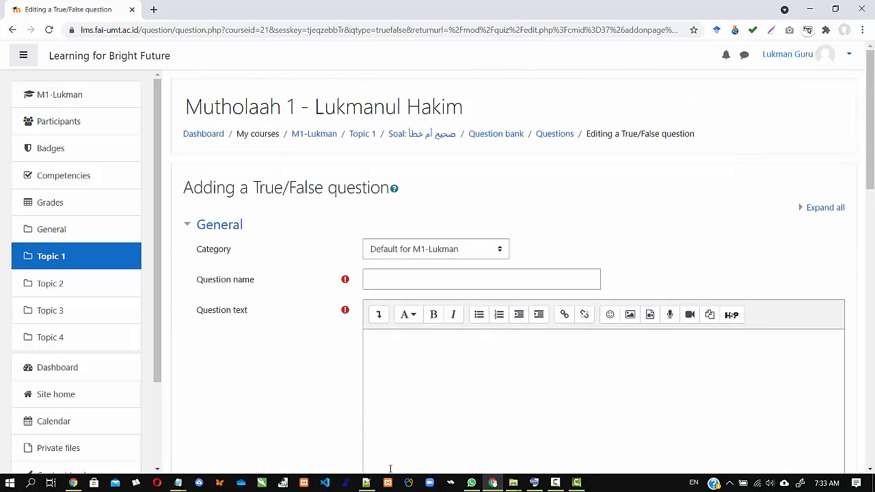
# - Copy the first statement, كان الولد ذاهبا مع والده إلى السوق, from the Notepad file "6. Soal True or False.txt"
pyautogui.click(178, 483)
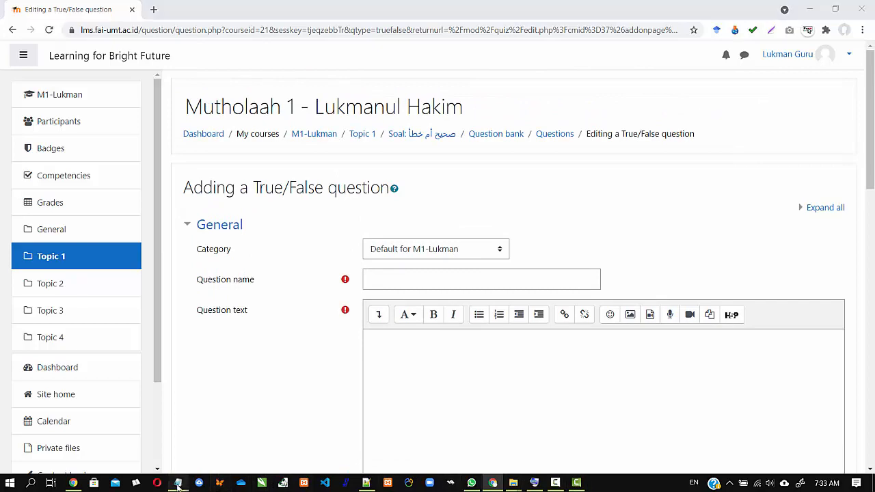
pyautogui.click(795, 456)
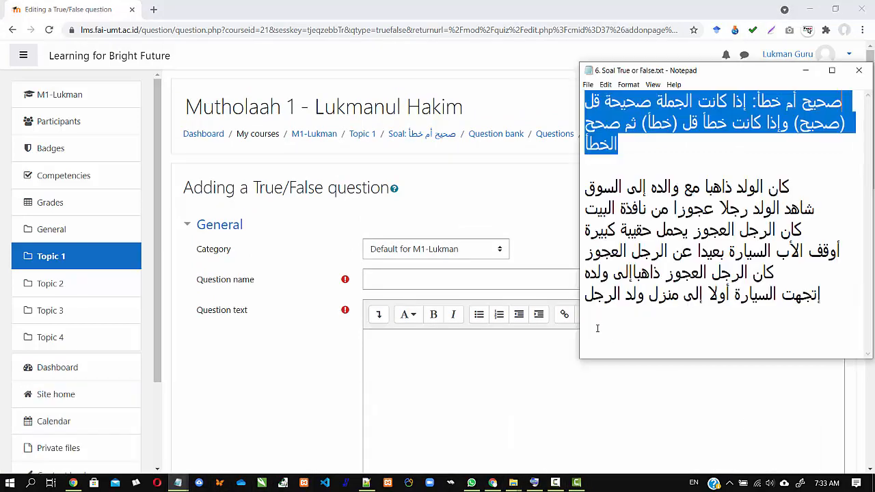
pyautogui.click(627, 186)
pyautogui.hotkey('shift', 'Home')
pyautogui.hotkey('ctrl', 'c')
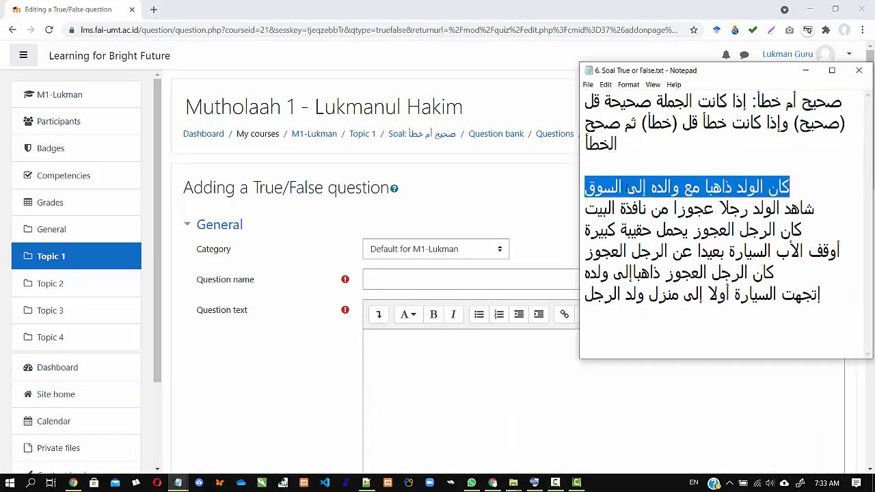
# - Back in the browser, paste the copied statement into both the question name and the question text
pyautogui.click(332, 388)
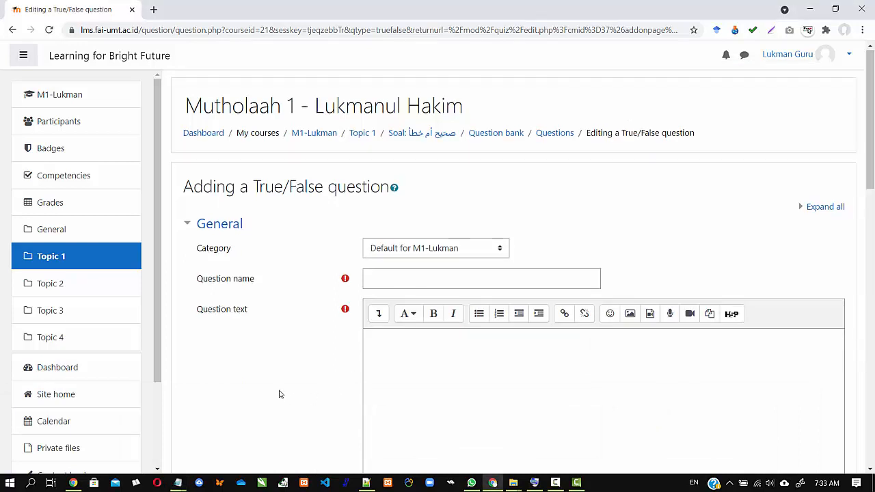
pyautogui.scroll(-3, 279, 393)
pyautogui.click(378, 109)
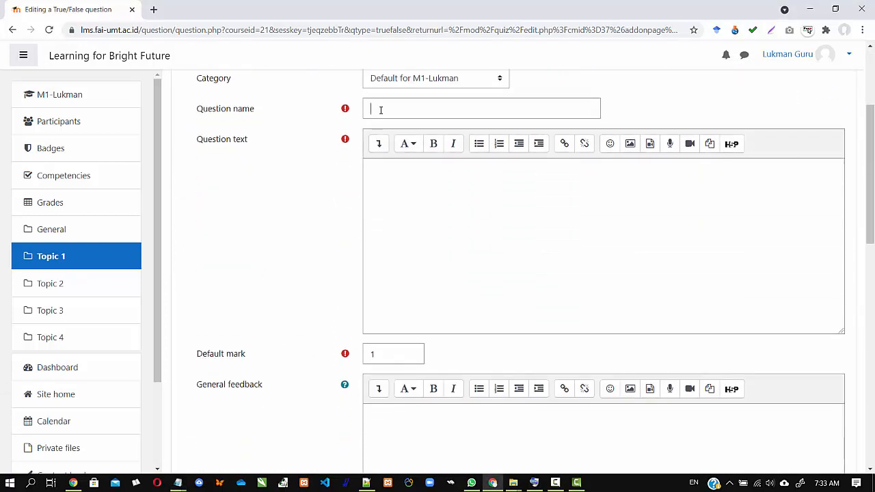
pyautogui.hotkey('ctrl', 'v')
pyautogui.click(377, 176)
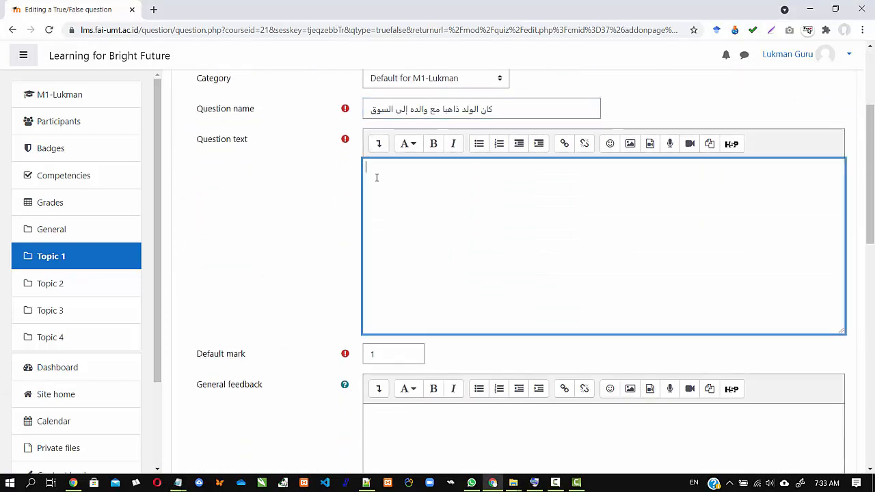
pyautogui.hotkey('ctrl', 'v')
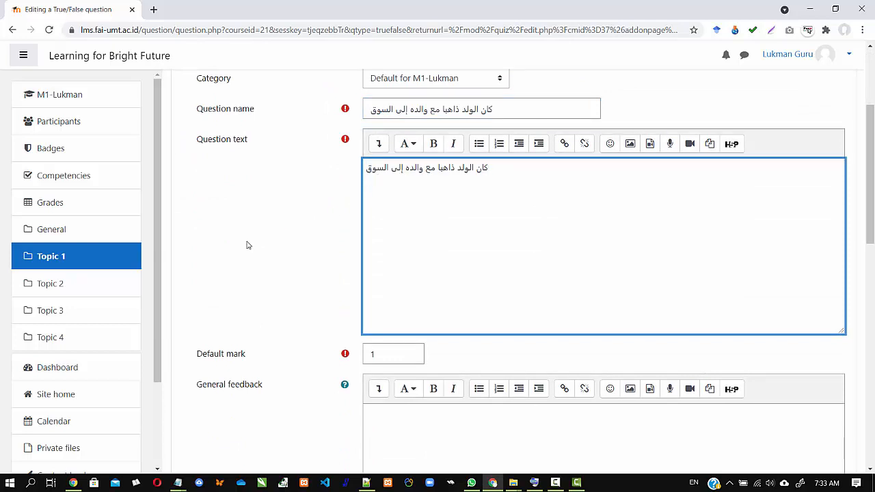
# - Check the list of statements in Notepad, return to the form and set the question's default mark to 10
pyautogui.scroll(-3, 287, 267)
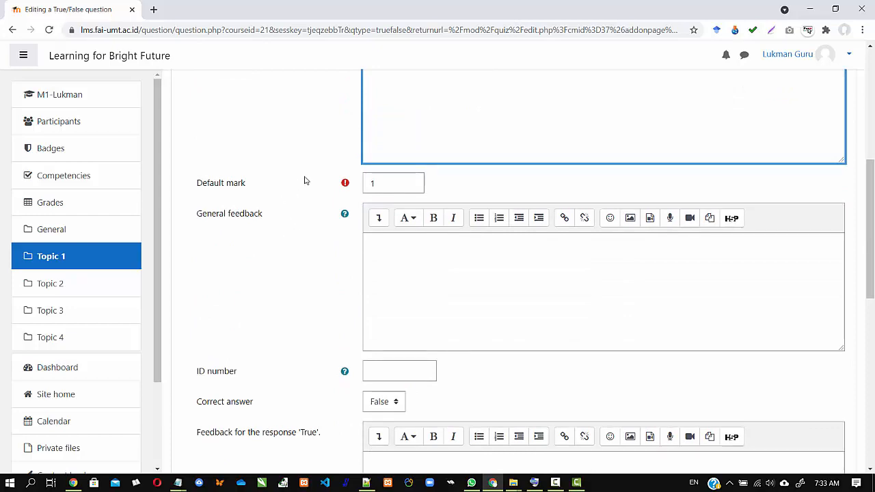
pyautogui.click(178, 483)
pyautogui.click(787, 459)
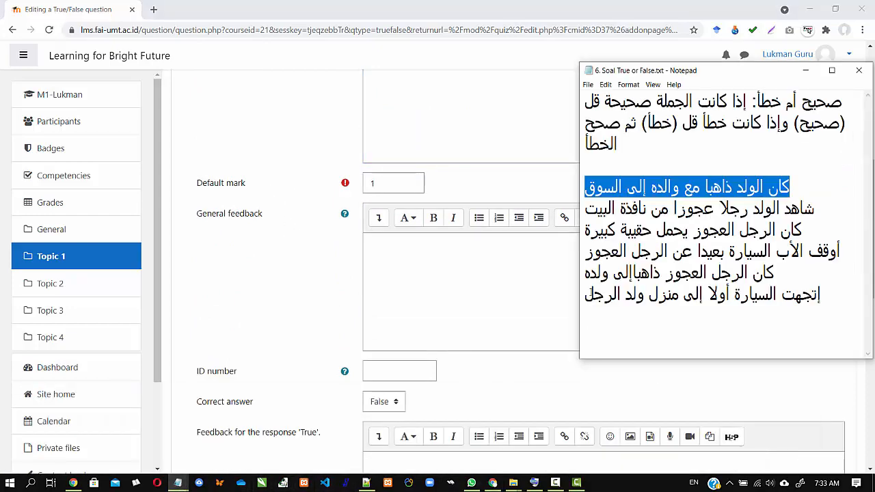
pyautogui.click(644, 197)
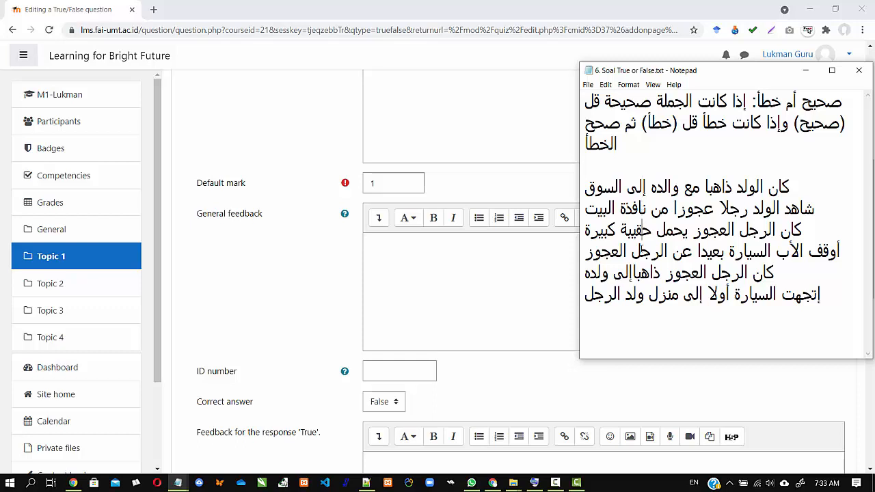
pyautogui.click(310, 282)
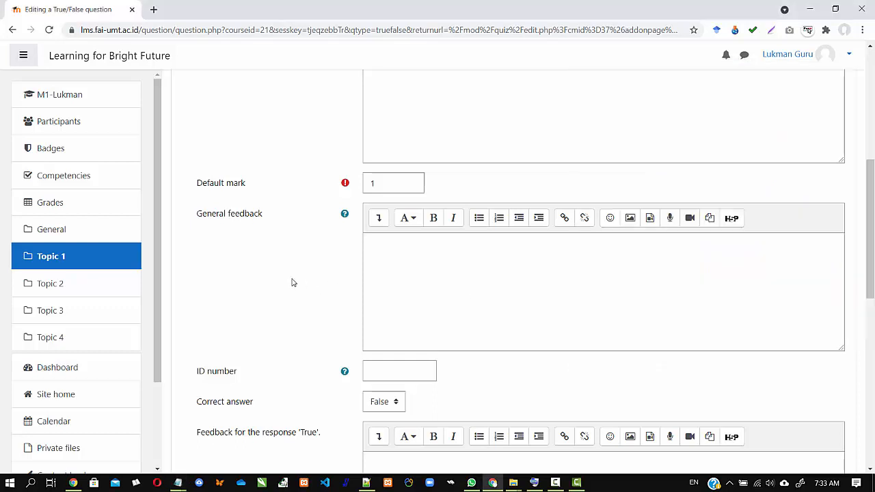
pyautogui.scroll(4, 310, 282)
pyautogui.scroll(-2, 382, 245)
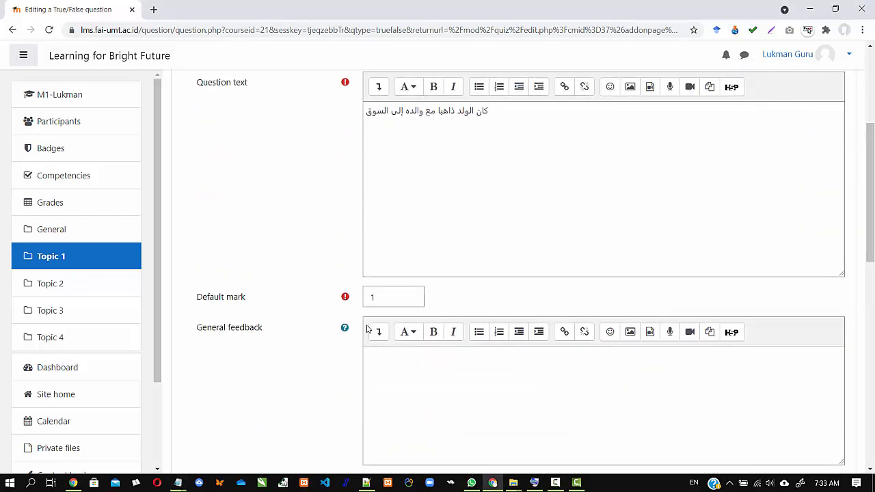
pyautogui.click(381, 296)
# - Examine the general feedback and correct answer settings and the feedback fields for the 'True' and 'False' responses
pyautogui.scroll(-3, 251, 367)
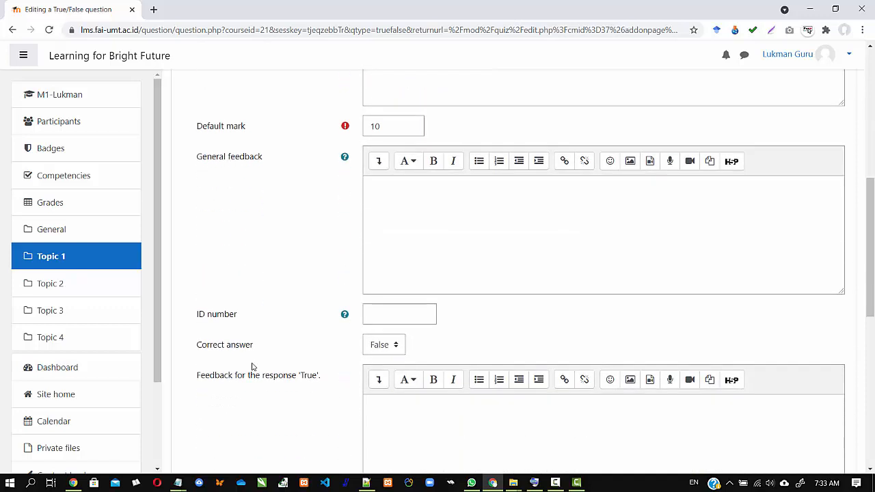
pyautogui.scroll(-1, 251, 367)
pyautogui.scroll(-1, 252, 367)
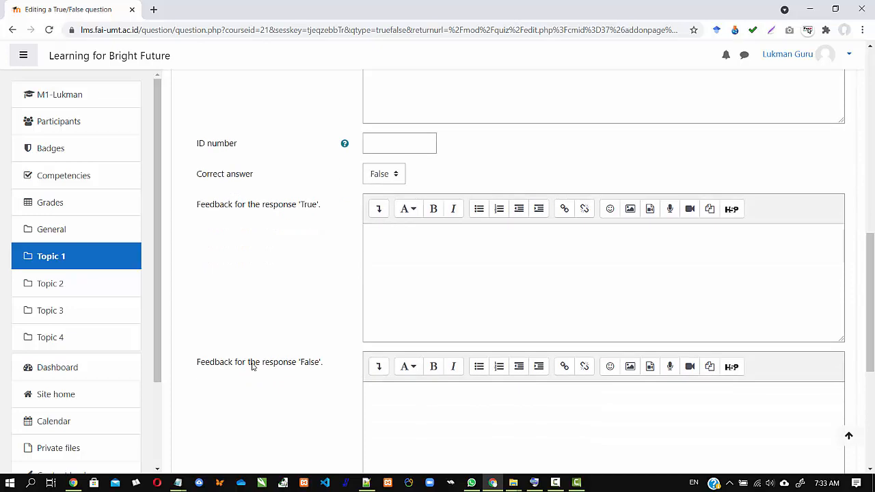
pyautogui.scroll(1, 271, 265)
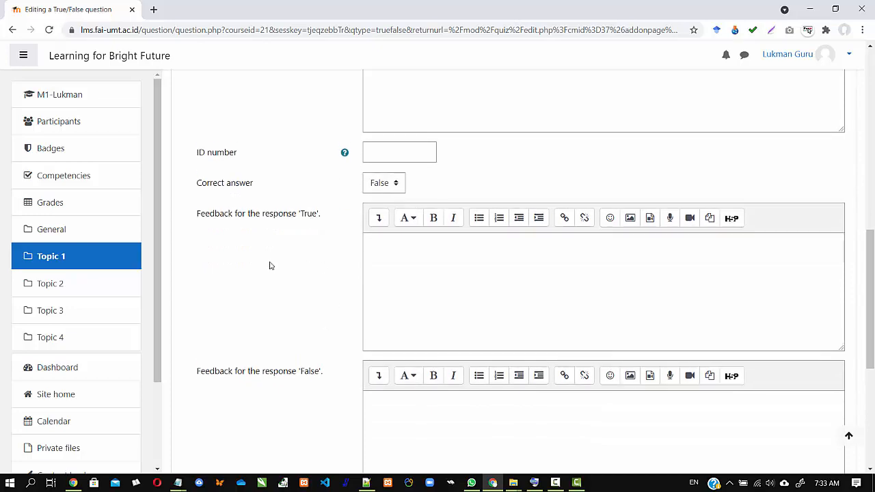
pyautogui.scroll(-1, 271, 265)
pyautogui.scroll(-1, 269, 265)
pyautogui.scroll(3, 269, 265)
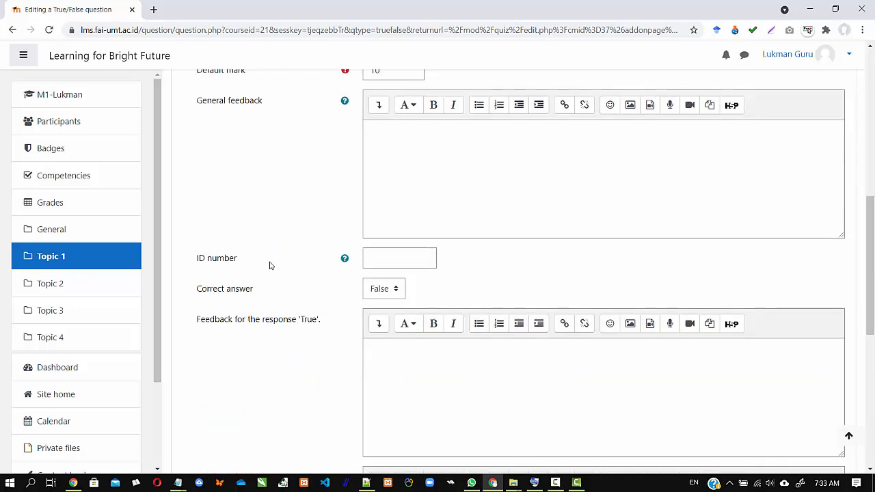
pyautogui.scroll(-2, 269, 265)
pyautogui.scroll(-1, 269, 265)
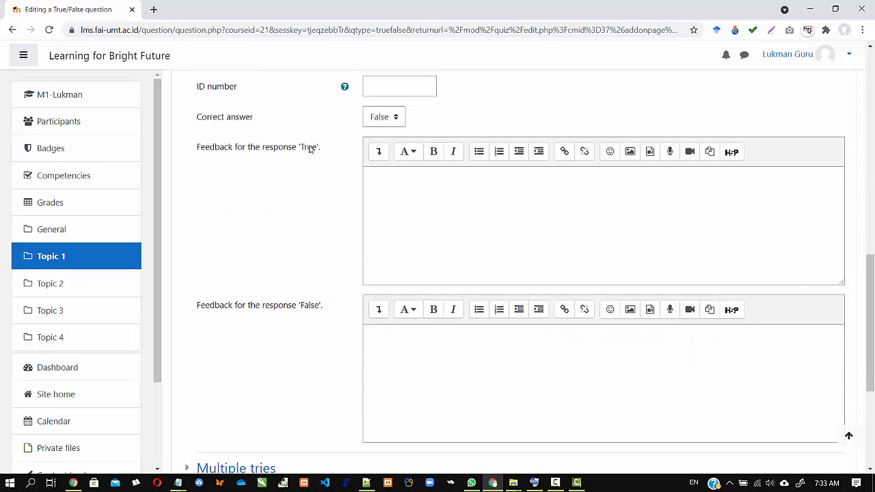
pyautogui.moveTo(300, 149); pyautogui.dragTo(322, 148)
pyautogui.moveTo(300, 308); pyautogui.dragTo(329, 309)
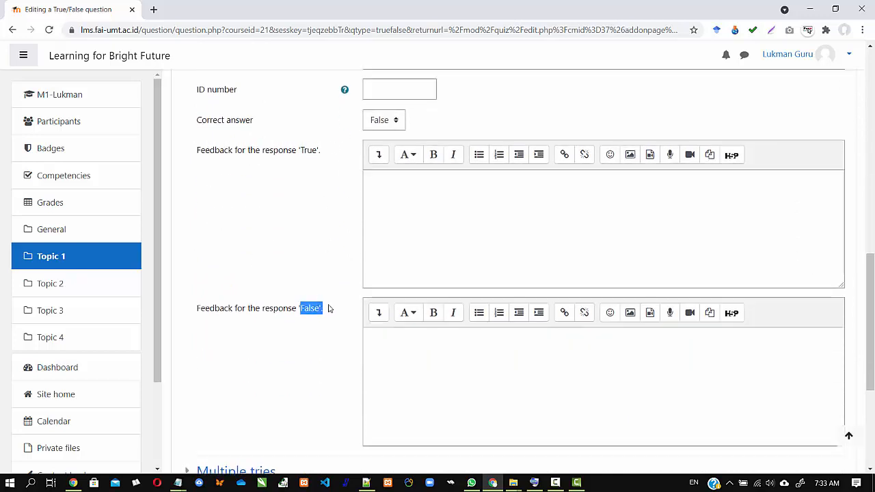
pyautogui.scroll(7, 328, 308)
pyautogui.scroll(2, 328, 309)
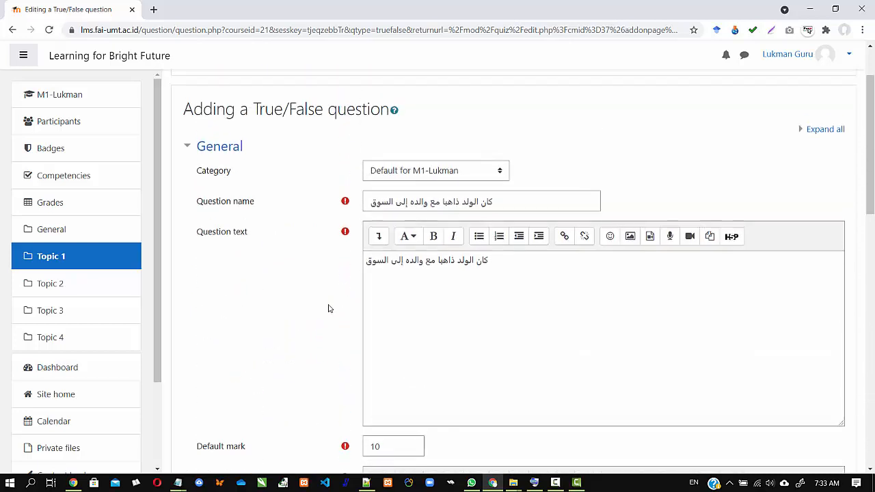
pyautogui.click(556, 482)
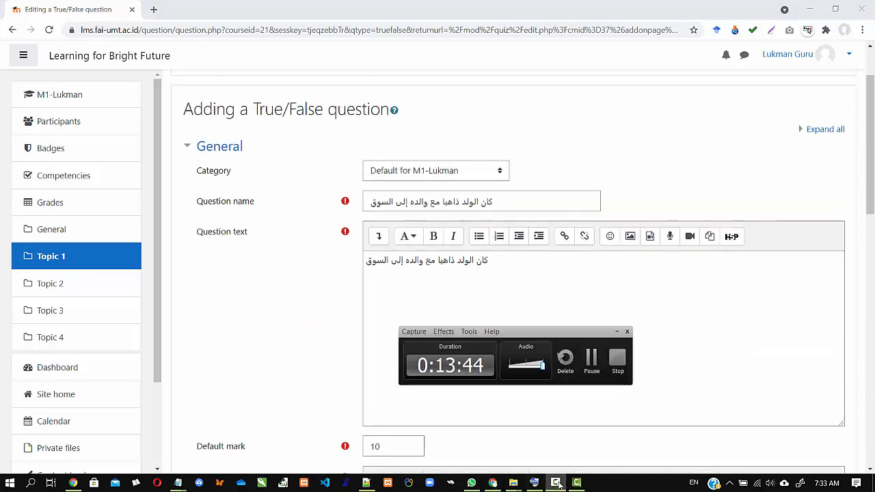
pyautogui.click(591, 360)
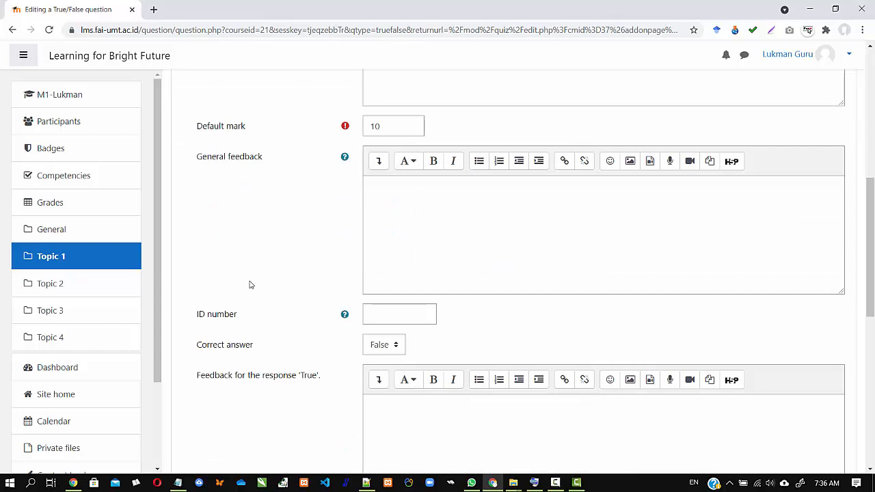
pyautogui.scroll(3, 250, 284)
pyautogui.scroll(-2, 250, 284)
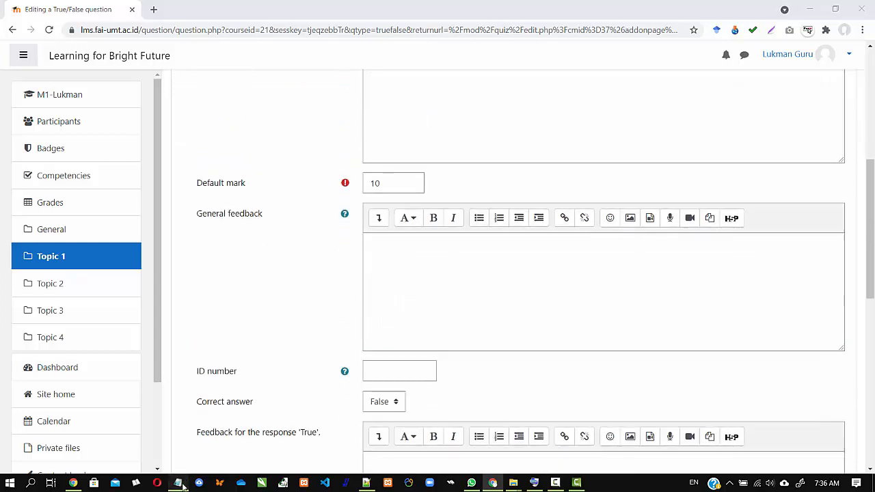
# - Reread the first statement in Notepad and check it against the question name and text in the browser form
pyautogui.click(179, 483)
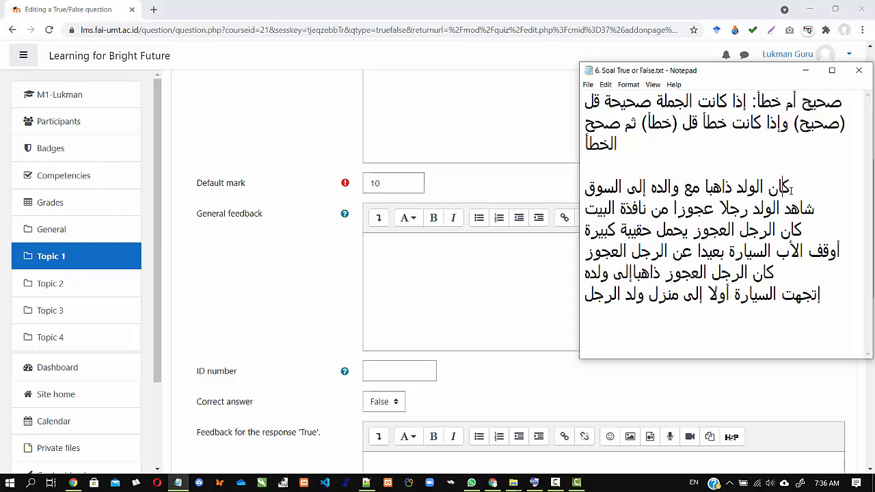
pyautogui.press('End')
pyautogui.moveTo(585, 186); pyautogui.dragTo(797, 193)
pyautogui.click(797, 193)
pyautogui.keyDown('shift'); pyautogui.click(790, 187); pyautogui.keyUp('shift')
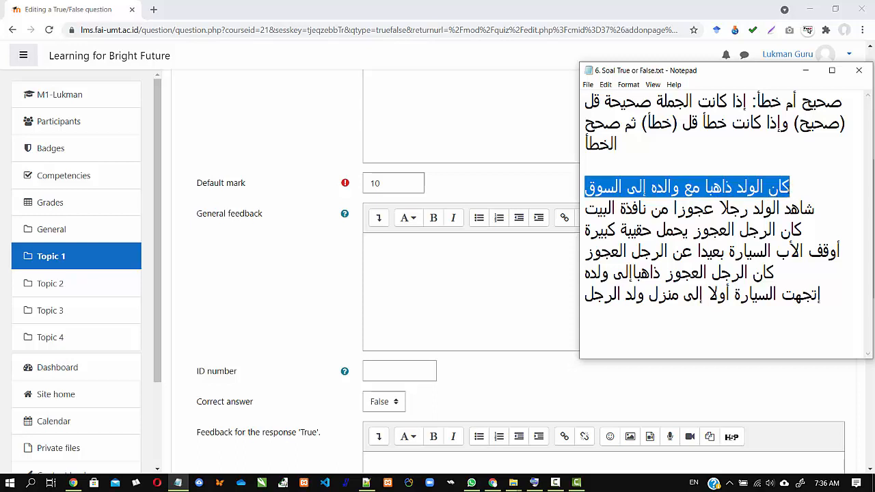
pyautogui.click(793, 188)
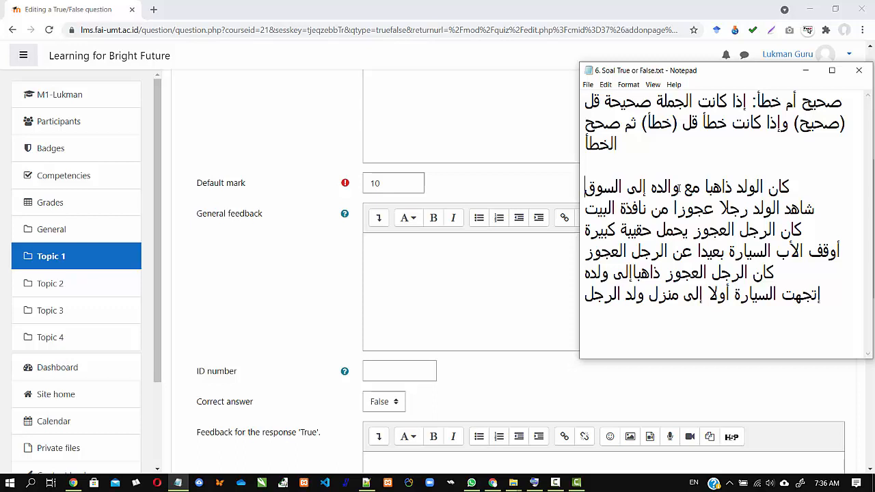
pyautogui.hotkey('alt', 'Tab')
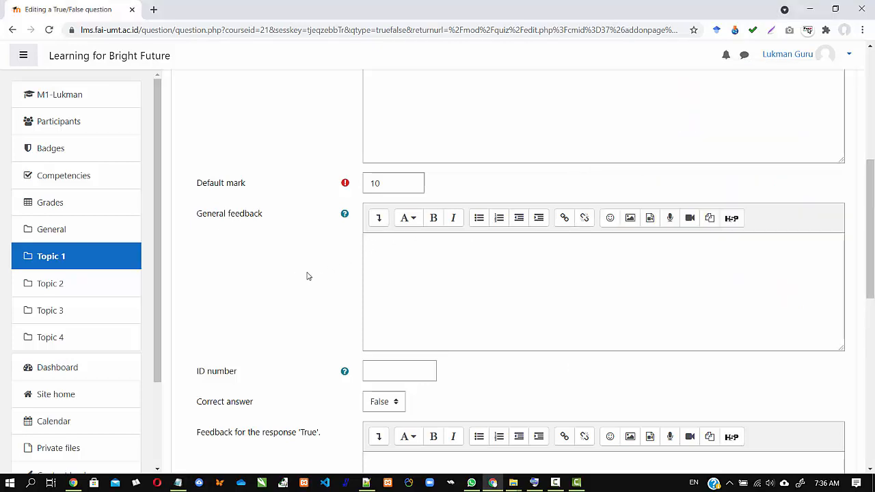
pyautogui.scroll(3, 306, 275)
pyautogui.scroll(-1, 315, 276)
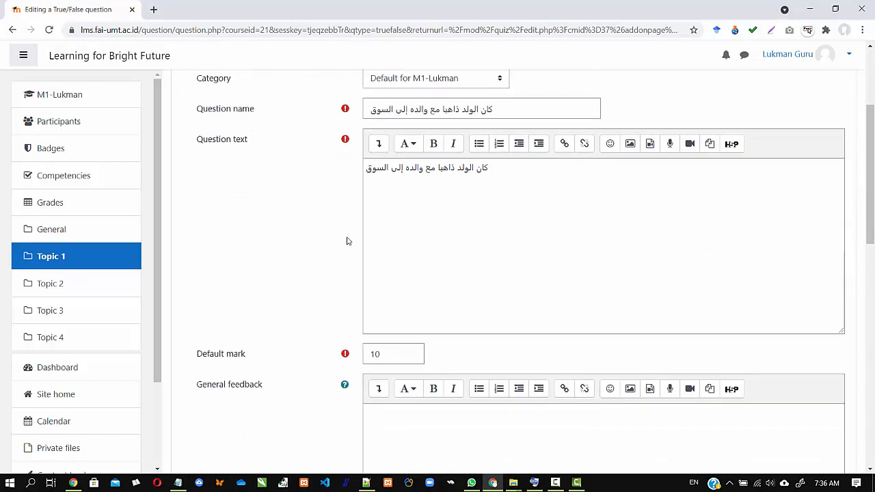
pyautogui.scroll(-4, 338, 246)
pyautogui.scroll(4, 335, 238)
pyautogui.scroll(-6, 330, 216)
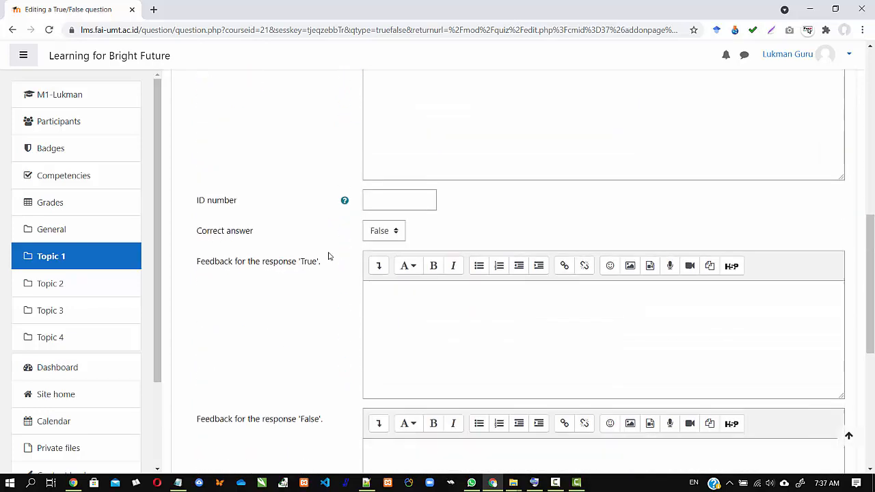
# - Try the correct answer options, check the question text again and set the correct answer to True
pyautogui.scroll(-1, 316, 255)
pyautogui.click(380, 120)
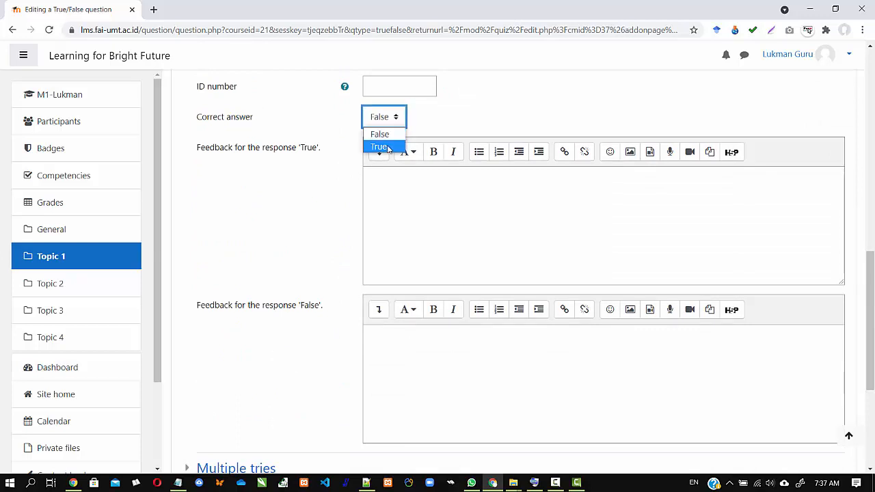
pyautogui.click(379, 136)
pyautogui.click(383, 120)
pyautogui.click(381, 135)
pyautogui.scroll(7, 328, 151)
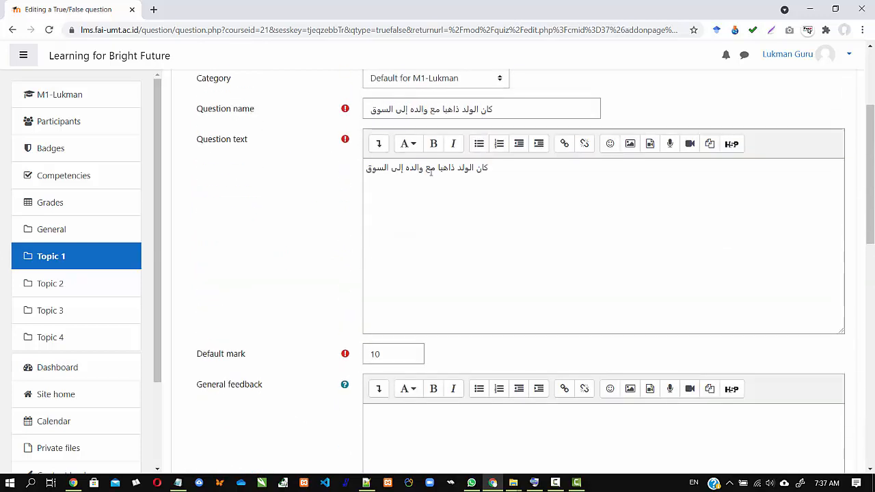
pyautogui.scroll(-6, 410, 185)
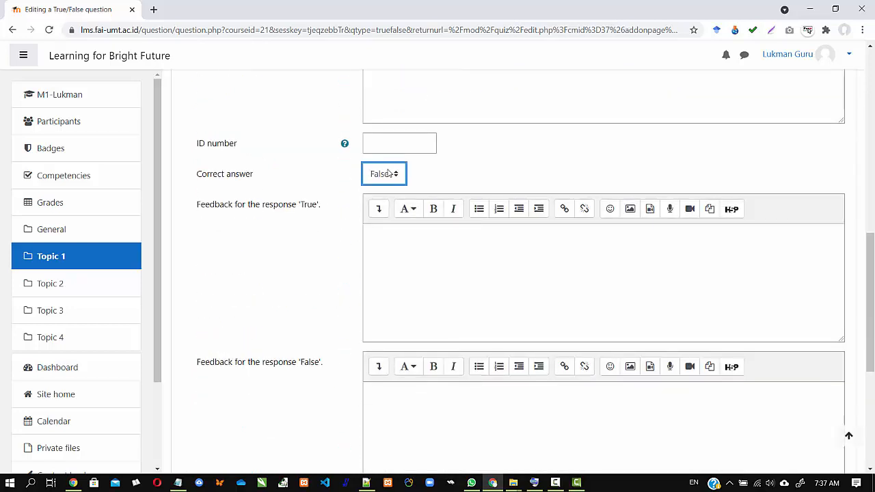
pyautogui.click(388, 173)
pyautogui.click(375, 200)
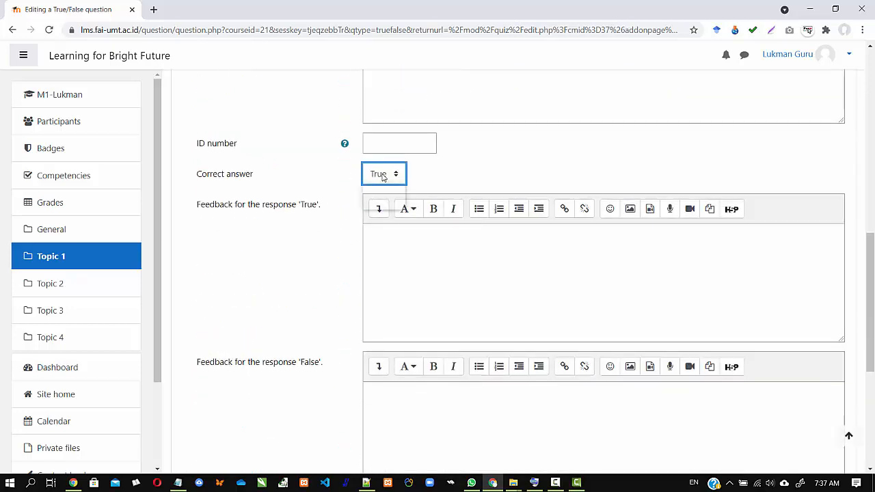
# - Set the question's correct answer to False
pyautogui.click(382, 175)
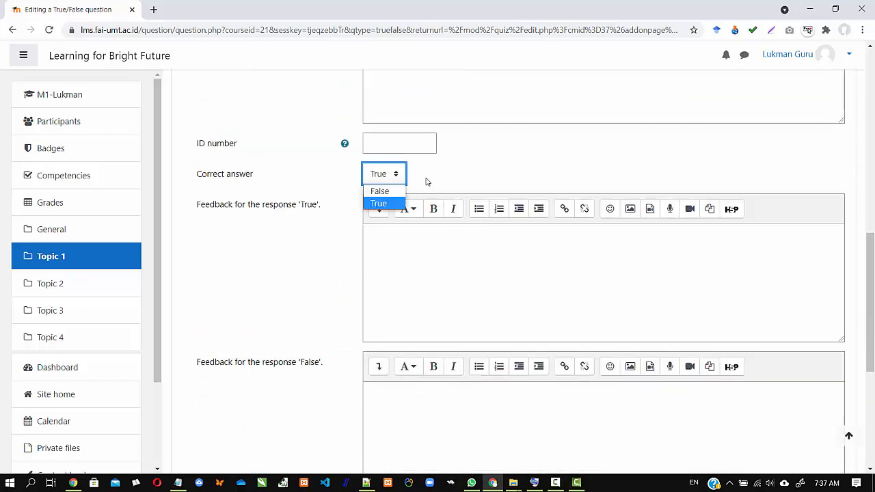
pyautogui.click(380, 192)
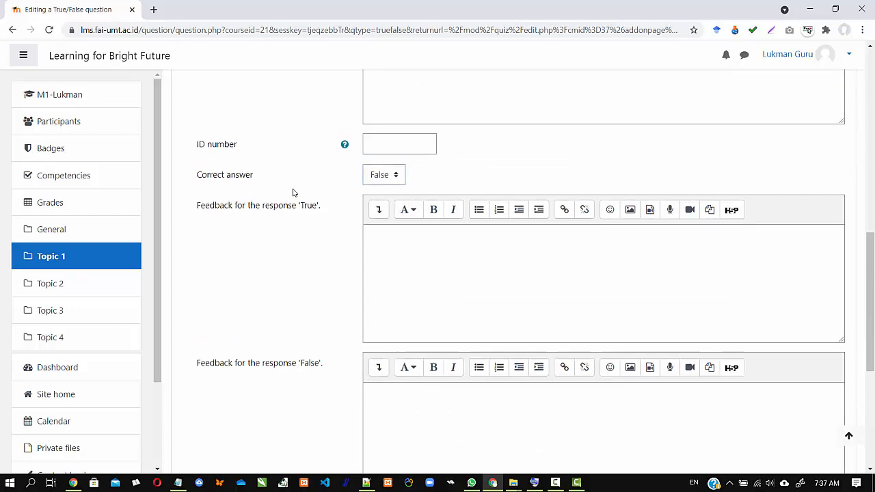
pyautogui.scroll(1, 292, 192)
pyautogui.scroll(-5, 292, 192)
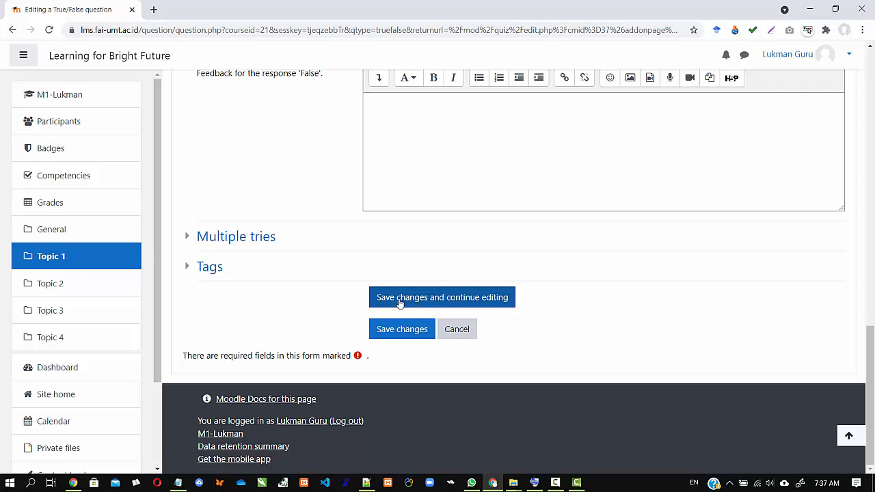
# - Save the first True/False question while keeping its form open for further editing
pyautogui.click(429, 301)
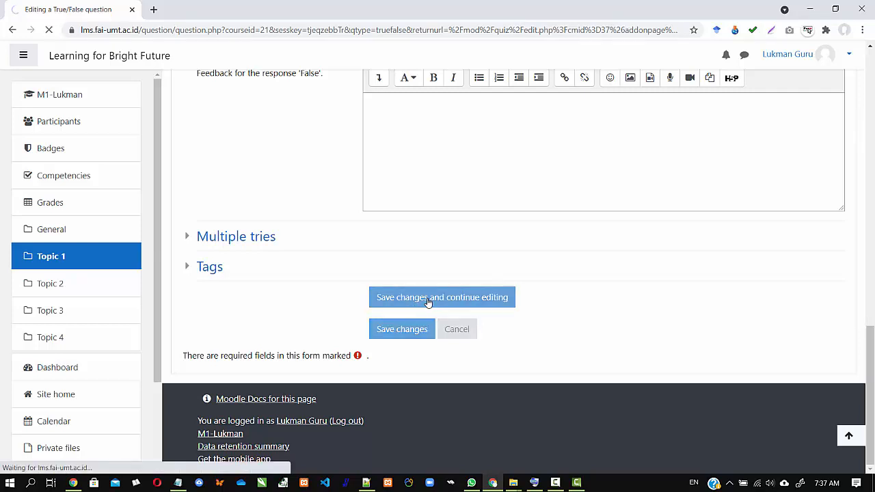
pyautogui.scroll(-3, 294, 309)
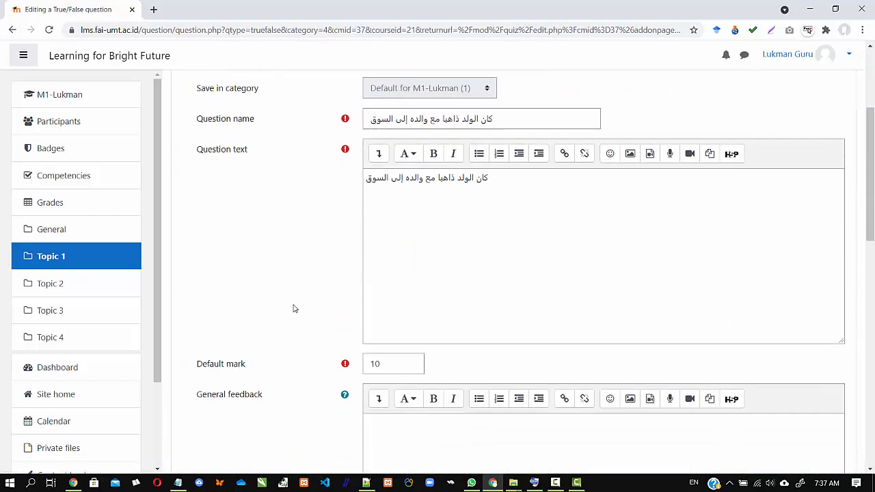
pyautogui.scroll(-10, 294, 309)
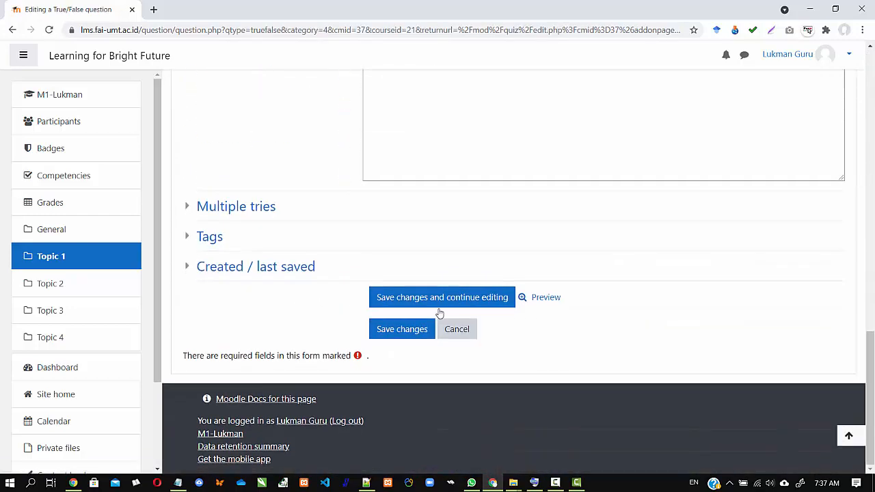
# - Preview the question and submit an attempt with the answer True
pyautogui.click(544, 299)
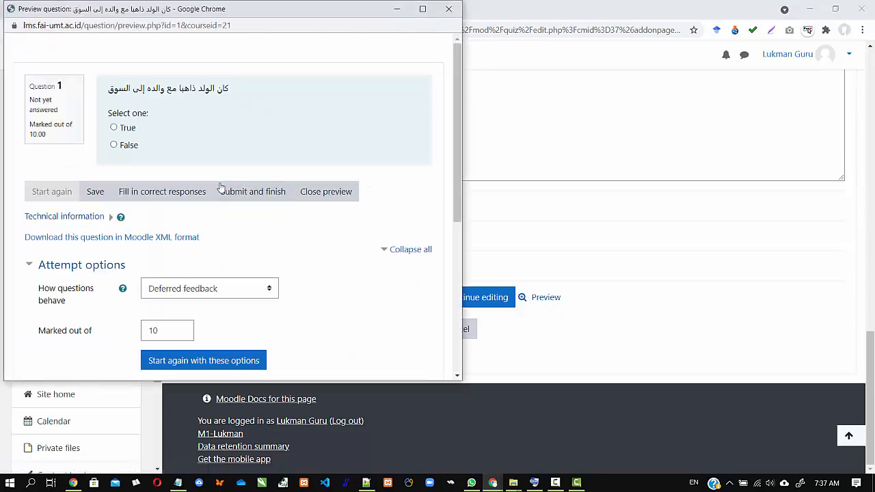
pyautogui.moveTo(266, 16); pyautogui.dragTo(425, 40)
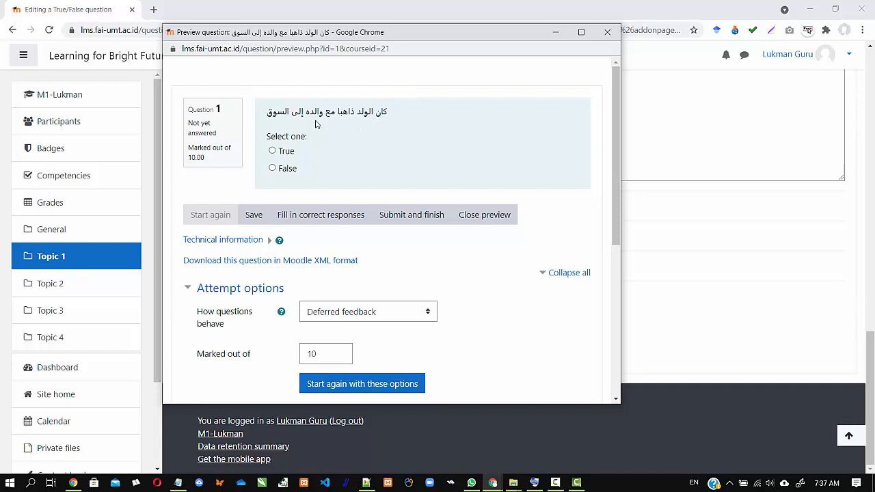
pyautogui.click(272, 151)
pyautogui.click(404, 218)
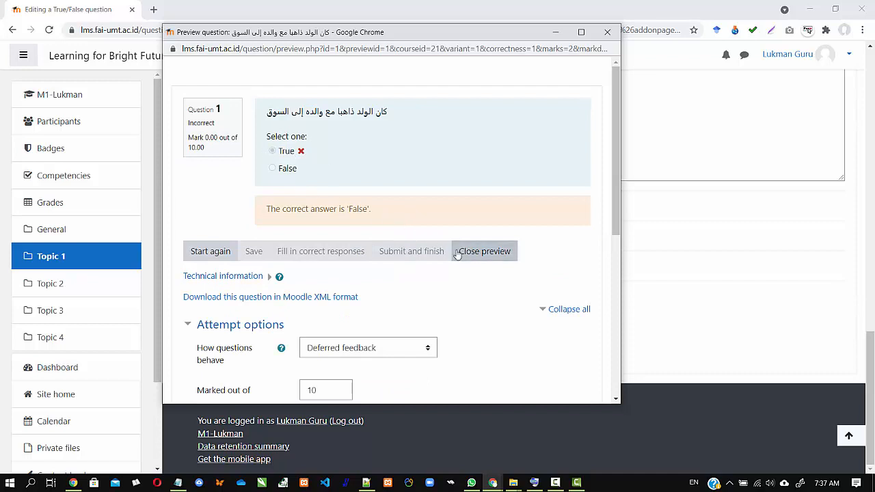
# - Restart the preview, submit an attempt with the answer False and close the preview window
pyautogui.click(219, 251)
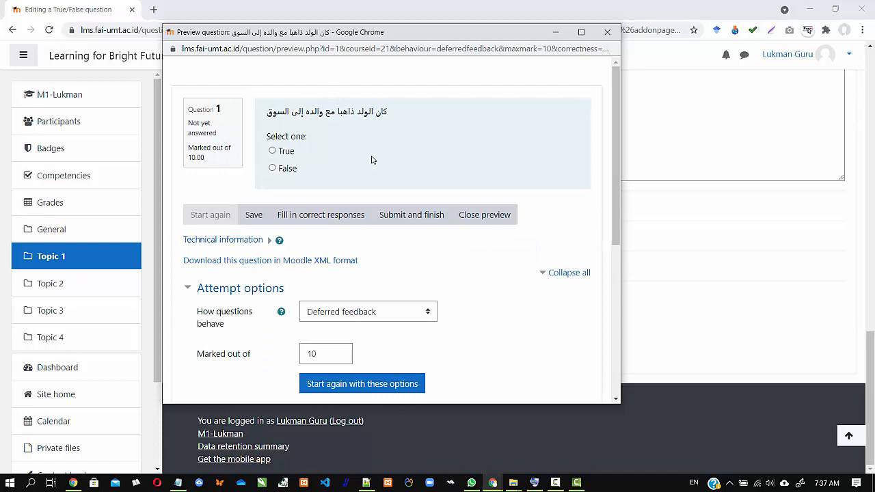
pyautogui.click(272, 168)
pyautogui.click(412, 215)
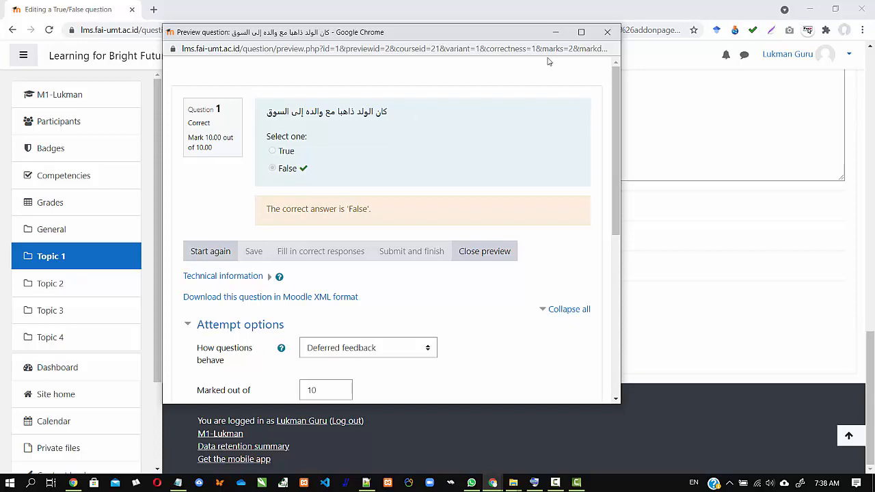
pyautogui.click(606, 32)
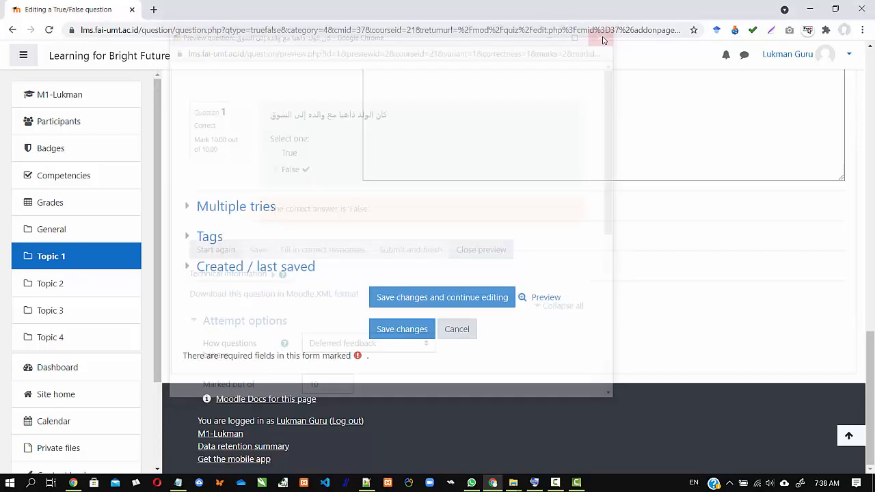
# - Enter "Maaf jawaban saudara keliru" as the feedback for the response 'True'
pyautogui.scroll(8, 272, 168)
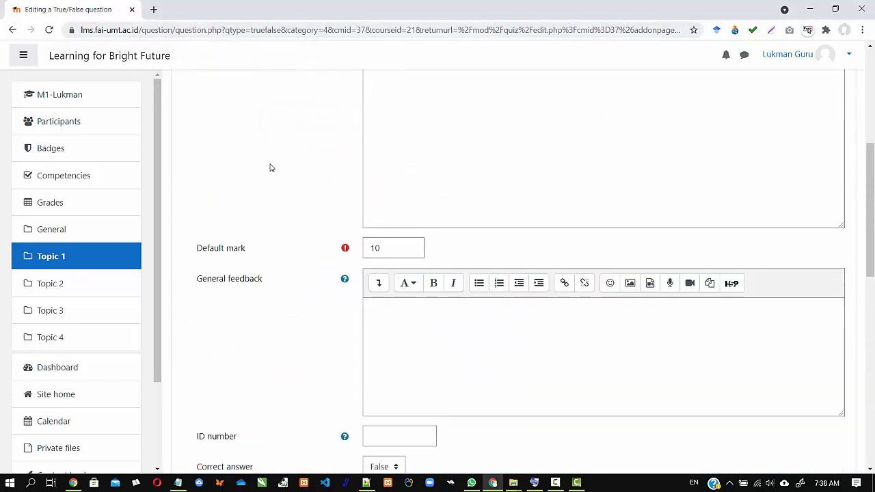
pyautogui.scroll(-4, 270, 168)
pyautogui.scroll(1, 270, 167)
pyautogui.scroll(-2, 270, 167)
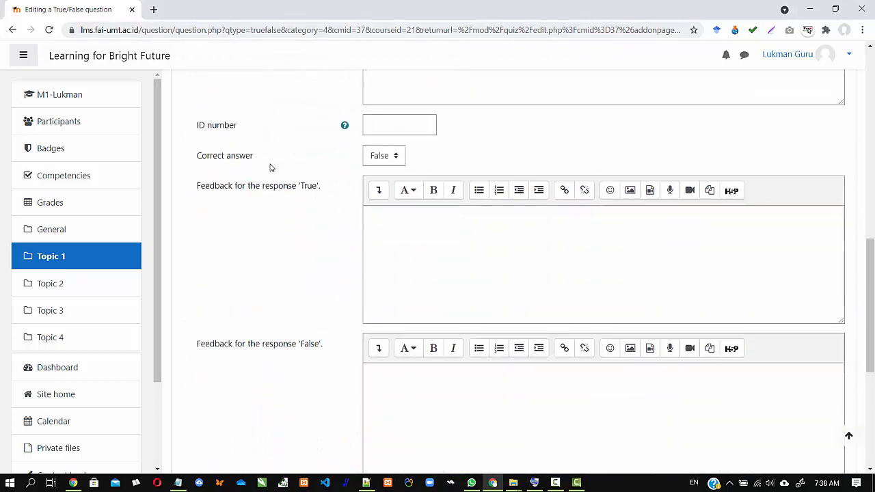
pyautogui.scroll(-2, 270, 167)
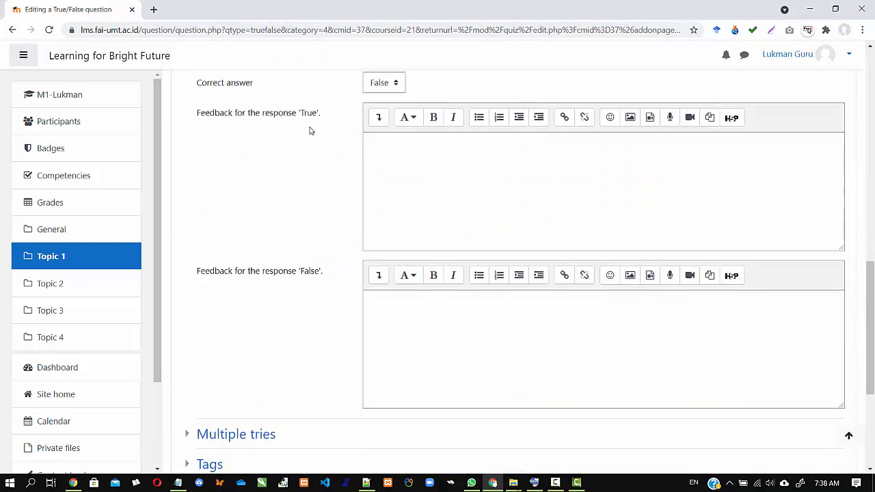
pyautogui.scroll(2, 310, 134)
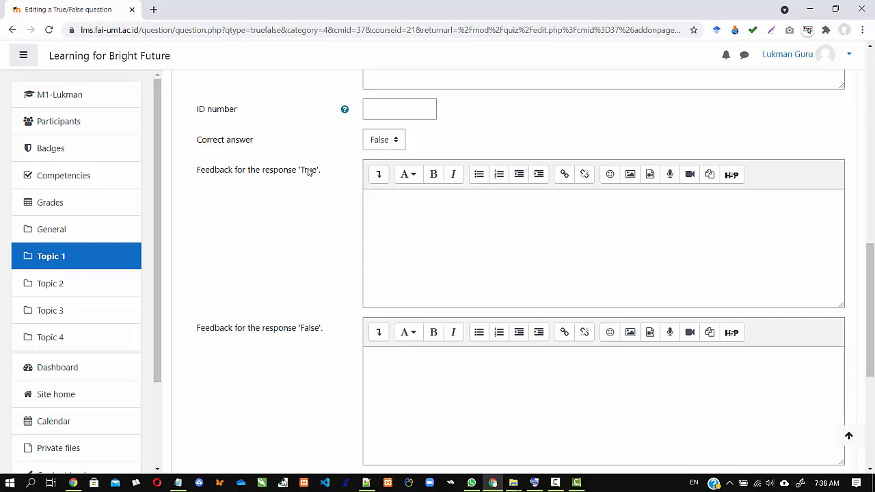
pyautogui.click(395, 214)
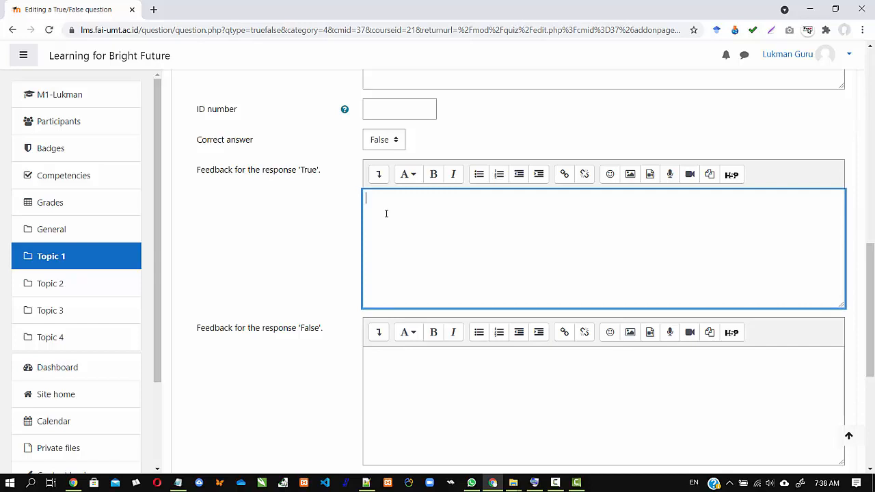
pyautogui.write('Maaf jawab')
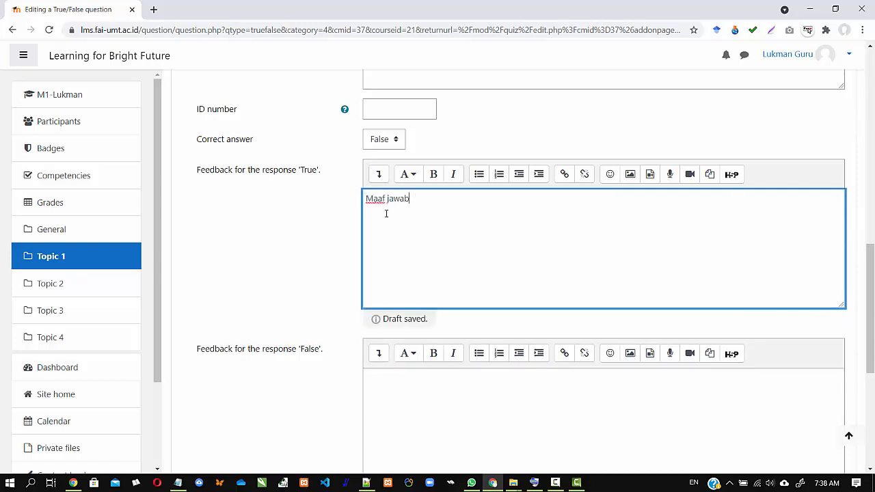
pyautogui.write('an saudara keliru')
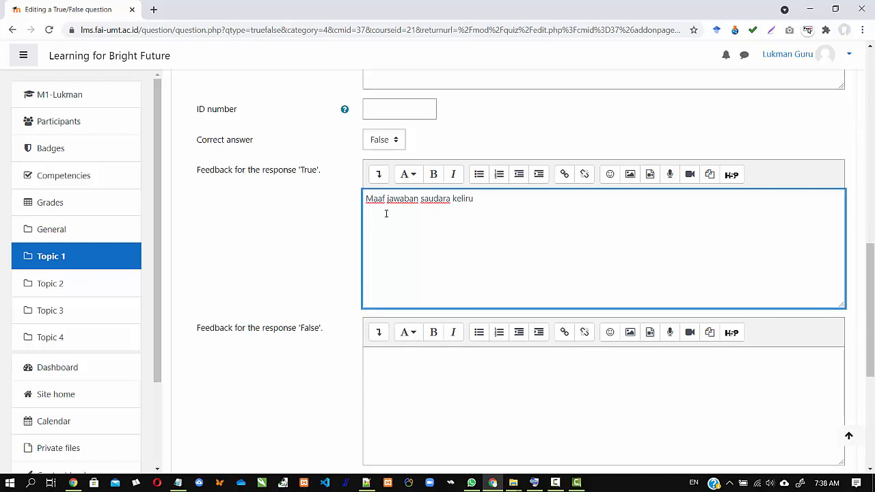
# - Enter "Mantap, jawaban saudara benar." as the feedback for the response 'False'
pyautogui.hotkey('ctrl', 'a')
pyautogui.hotkey('ctrl', 'c')
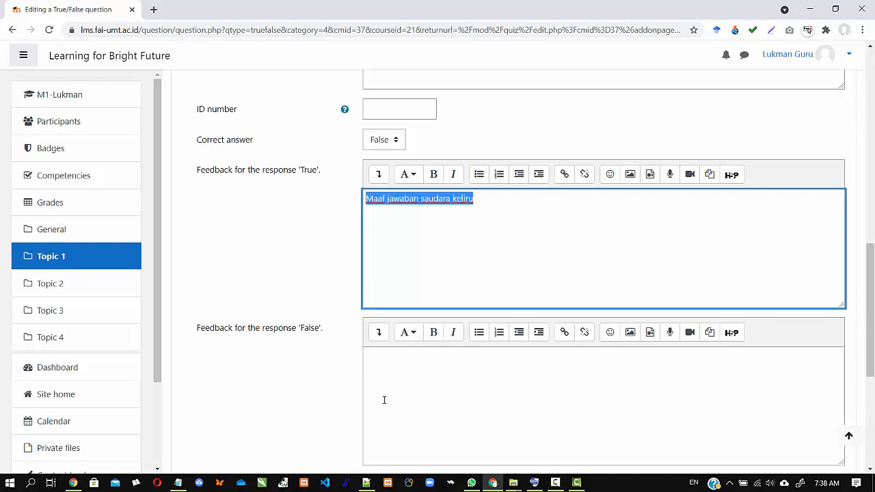
pyautogui.click(387, 386)
pyautogui.hotkey('ctrl', 'v')
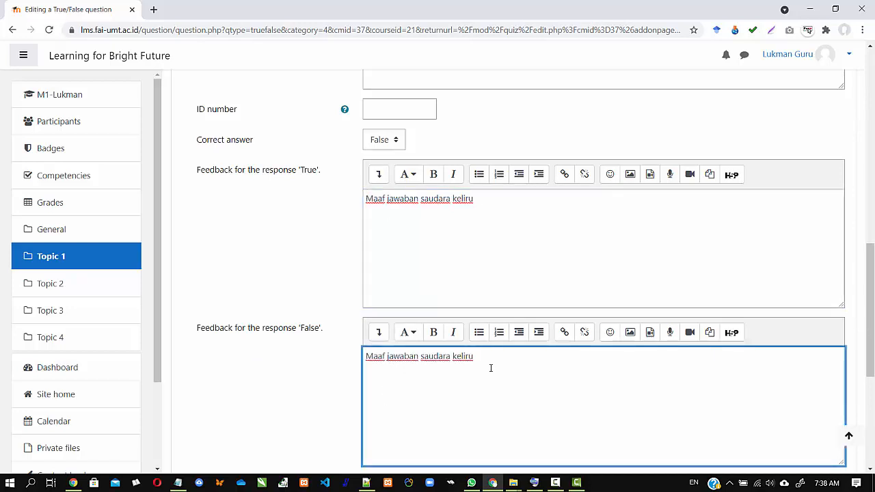
pyautogui.moveTo(490, 368); pyautogui.dragTo(367, 361)
pyautogui.write('Mant')
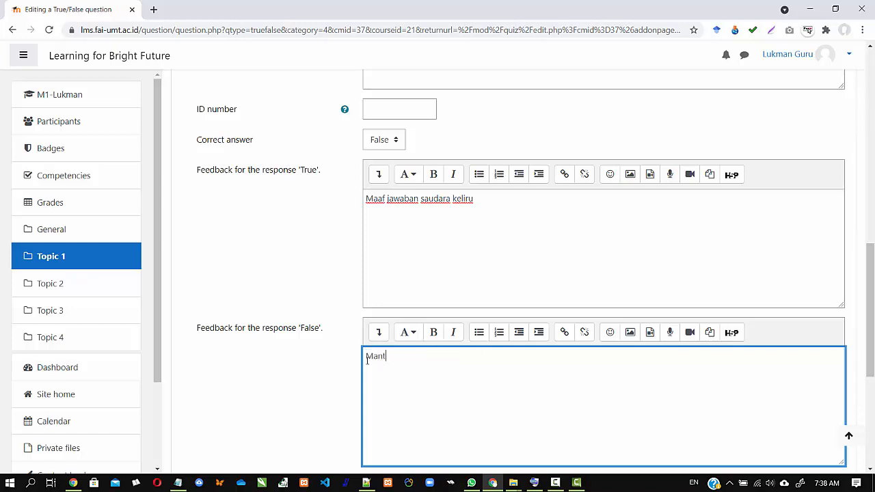
pyautogui.write('ap, jawaban saudara')
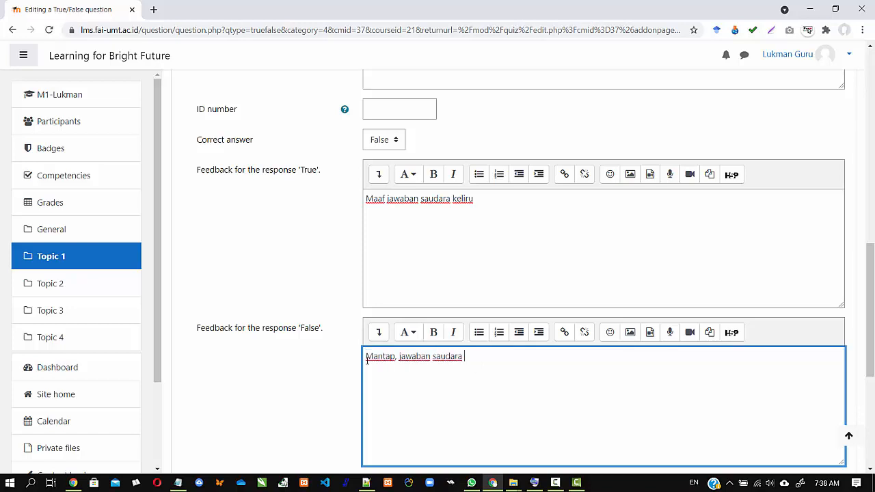
pyautogui.write(' benar.')
# - Save the question with its response feedback and keep the form open for editing
pyautogui.scroll(-4, 329, 375)
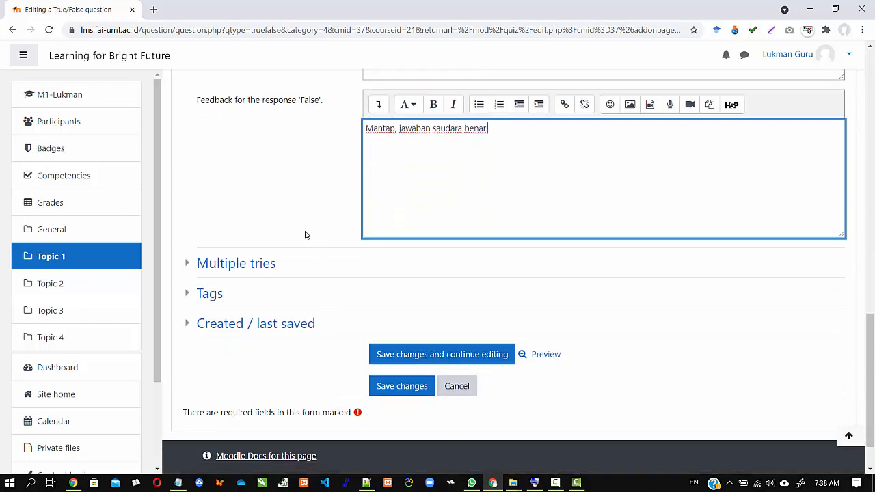
pyautogui.scroll(3, 287, 236)
pyautogui.scroll(-4, 328, 335)
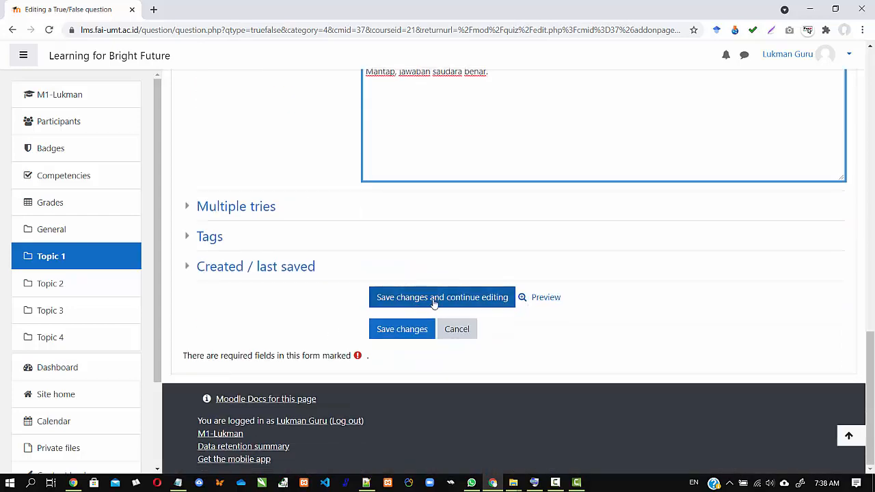
pyautogui.click(426, 302)
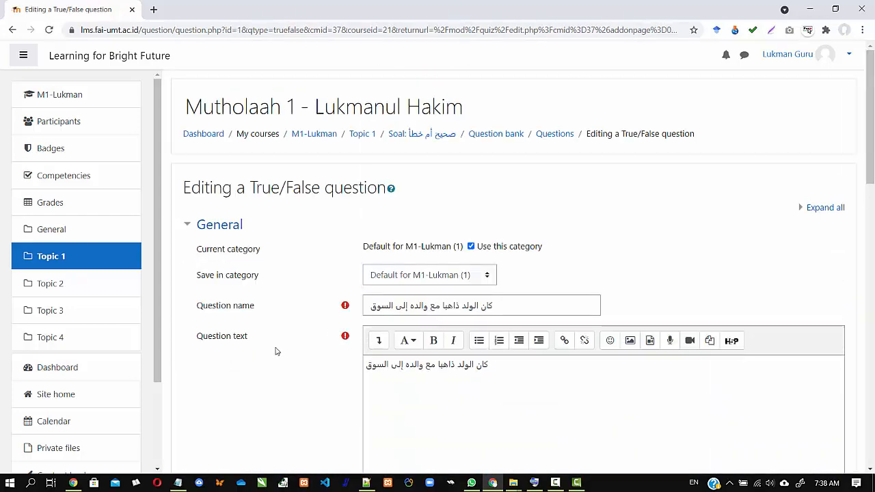
pyautogui.scroll(-10, 273, 351)
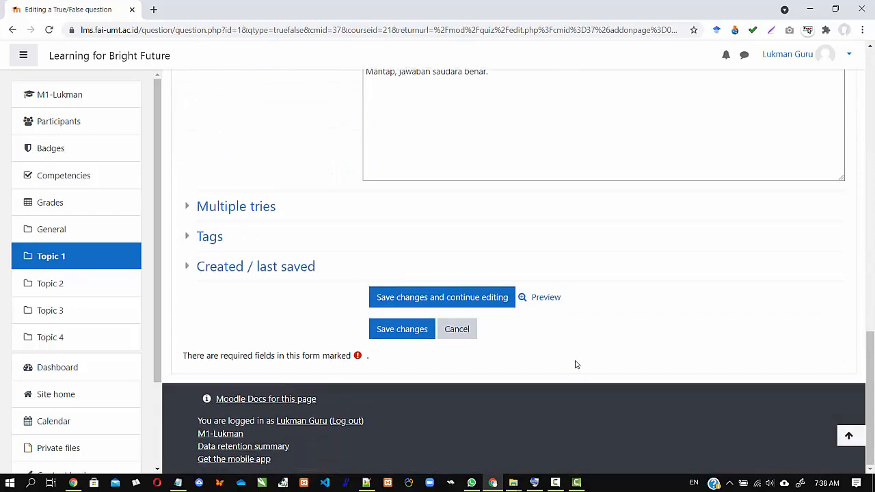
# - Preview the question again, submit the answer True and check the feedback given for it
pyautogui.click(544, 298)
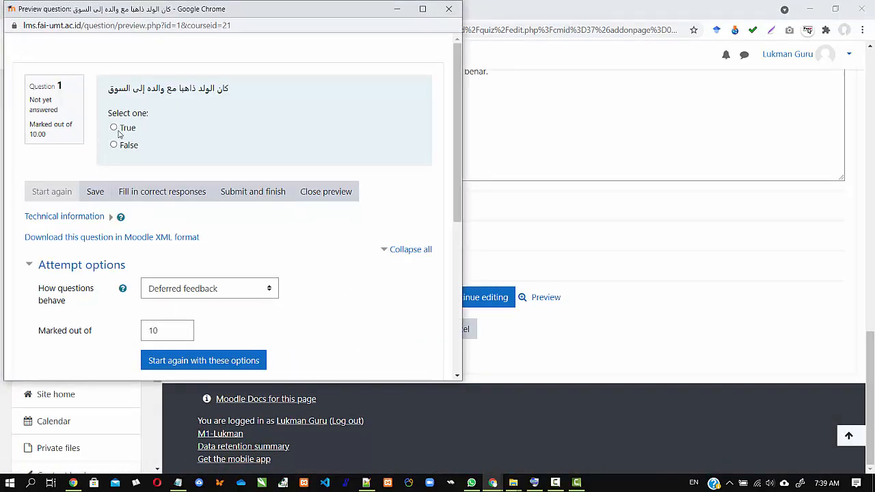
pyautogui.click(113, 128)
pyautogui.moveTo(255, 20); pyautogui.dragTo(281, 19)
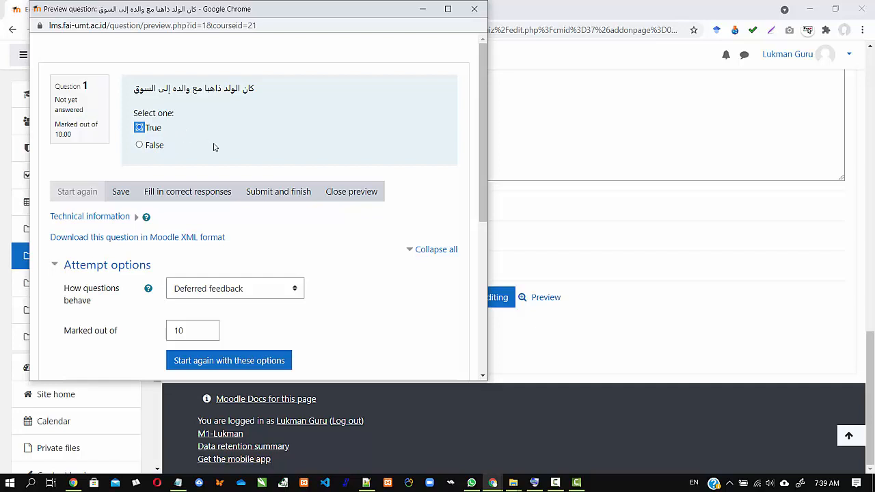
pyautogui.click(277, 193)
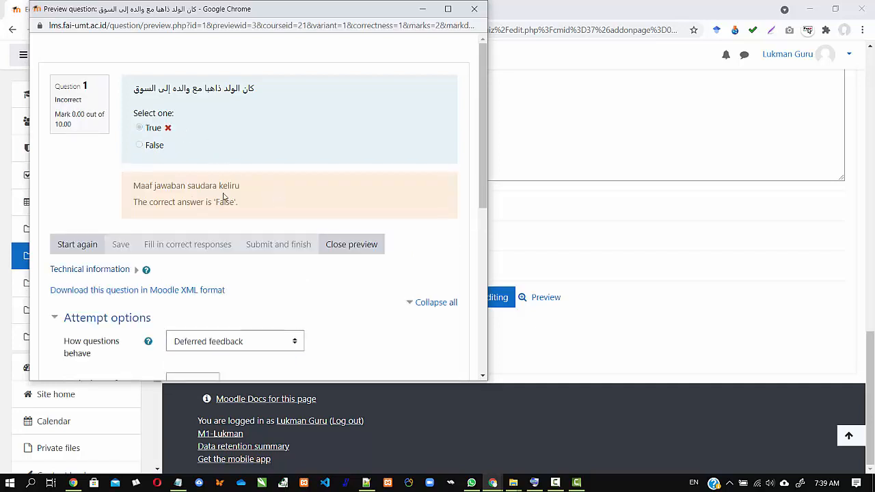
pyautogui.moveTo(134, 185); pyautogui.dragTo(243, 189)
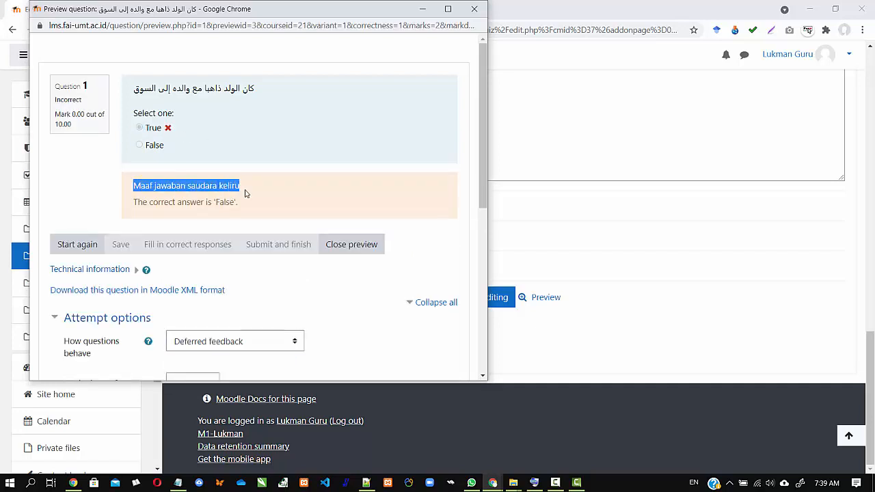
# - Place the preview window beside the form and compare its feedback with the text entered for the response 'True'
pyautogui.moveTo(285, 13); pyautogui.dragTo(651, 130)
pyautogui.scroll(6, 275, 131)
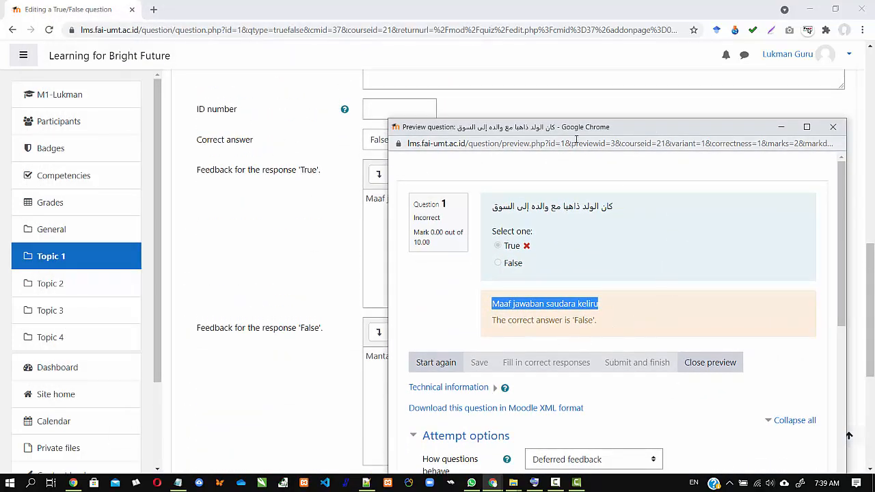
pyautogui.moveTo(576, 132); pyautogui.dragTo(739, 78)
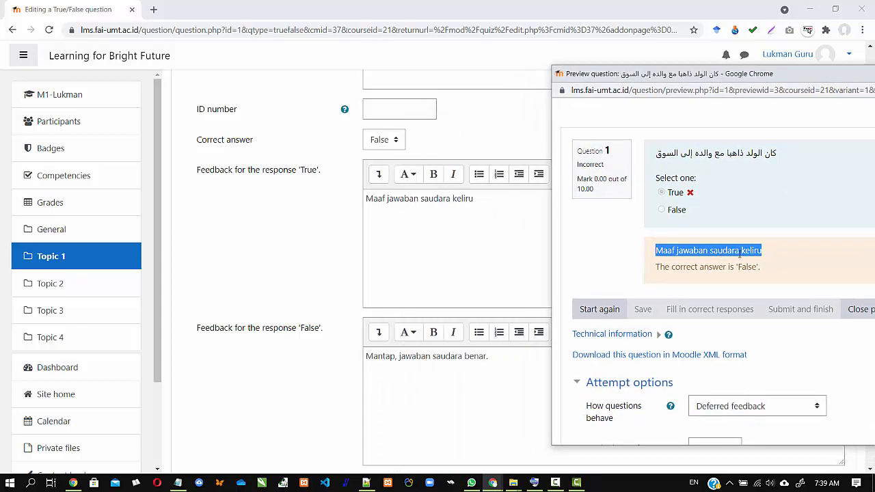
pyautogui.moveTo(731, 78); pyautogui.dragTo(652, 62)
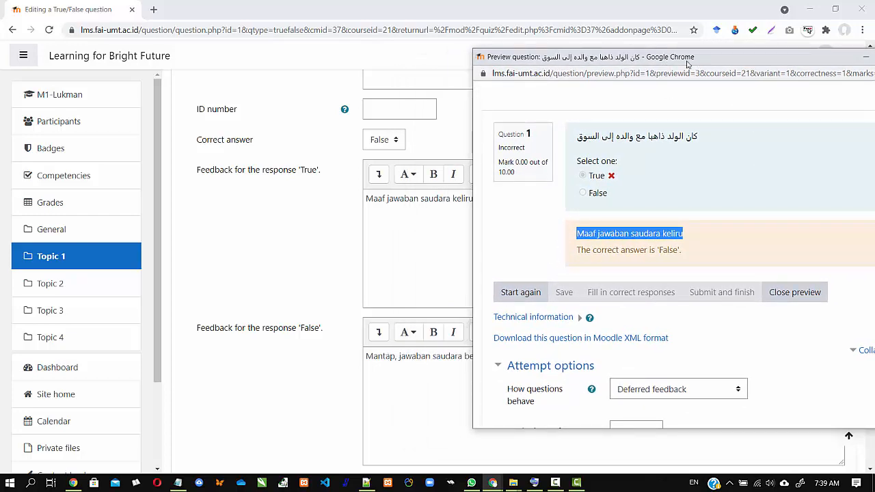
# - Restart the preview, submit the answer False and compare its feedback with the text entered in the form
pyautogui.moveTo(693, 66); pyautogui.dragTo(400, 78)
pyautogui.click(204, 296)
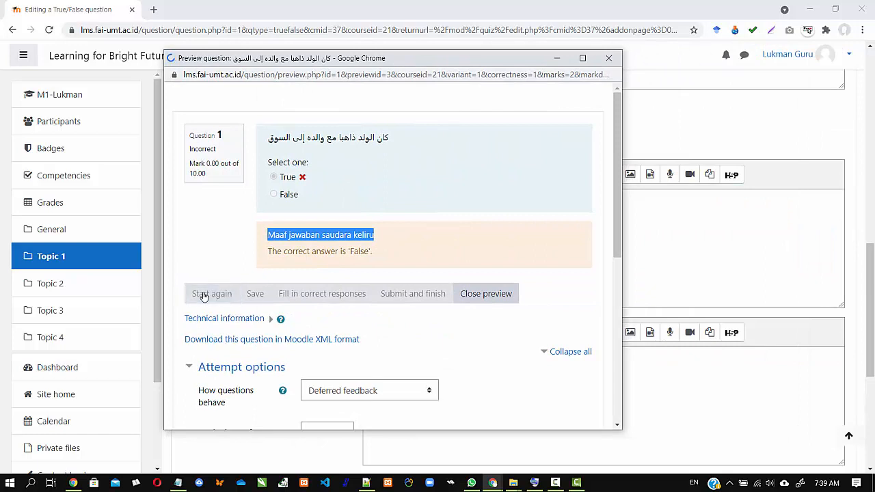
pyautogui.click(273, 195)
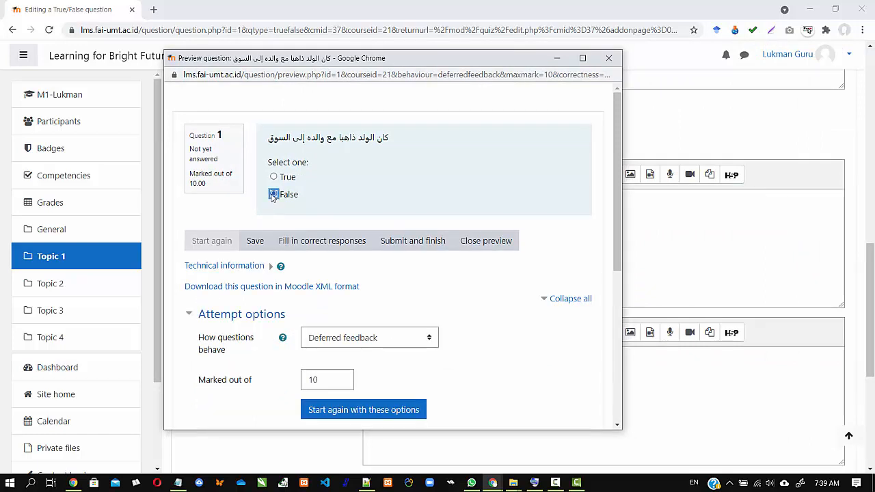
pyautogui.click(413, 241)
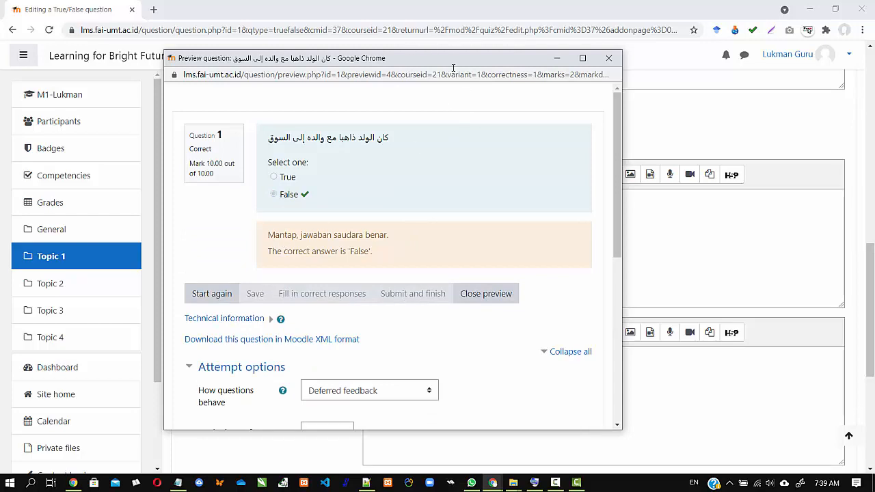
pyautogui.moveTo(442, 63); pyautogui.dragTo(768, 75)
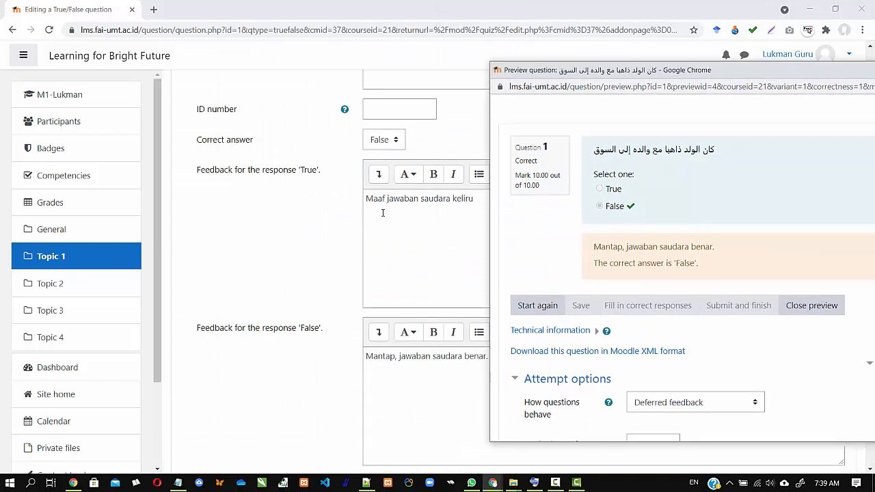
# - Close the question preview window and save the first question to return to the quiz's question list
pyautogui.click(295, 240)
pyautogui.scroll(-2, 290, 254)
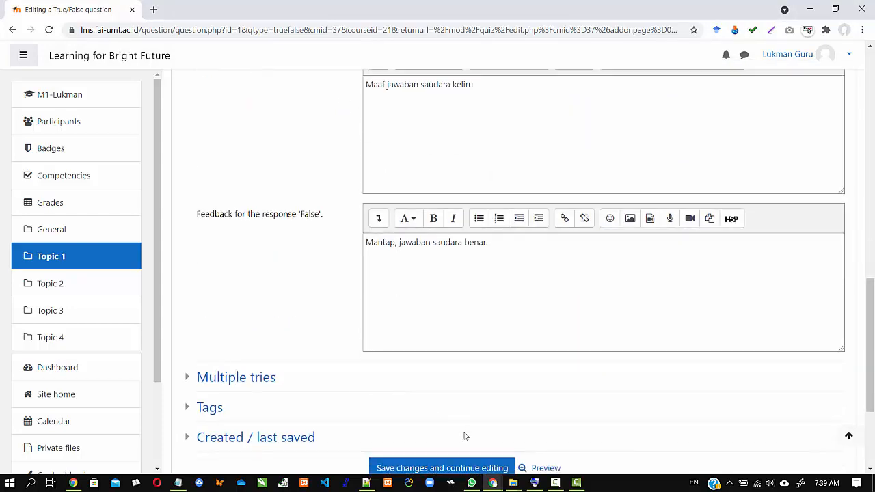
pyautogui.moveTo(492, 482)
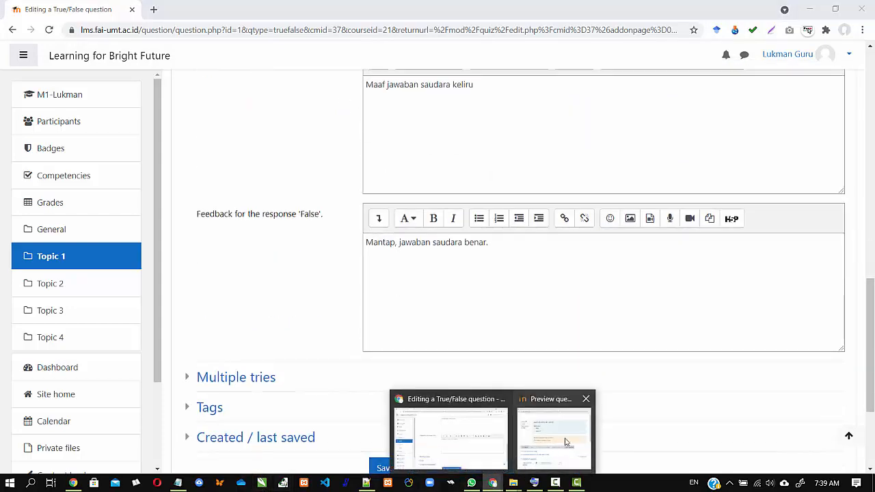
pyautogui.click(570, 441)
pyautogui.scroll(-1, 759, 317)
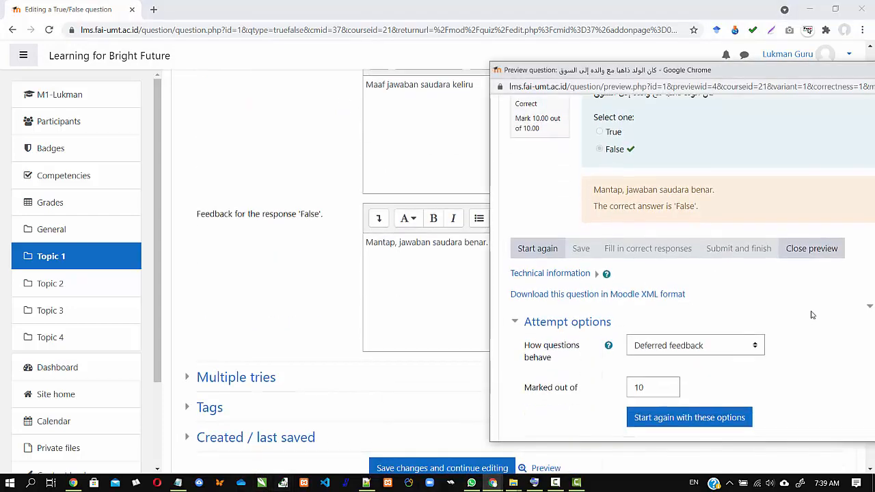
pyautogui.click(804, 252)
pyautogui.scroll(-3, 277, 318)
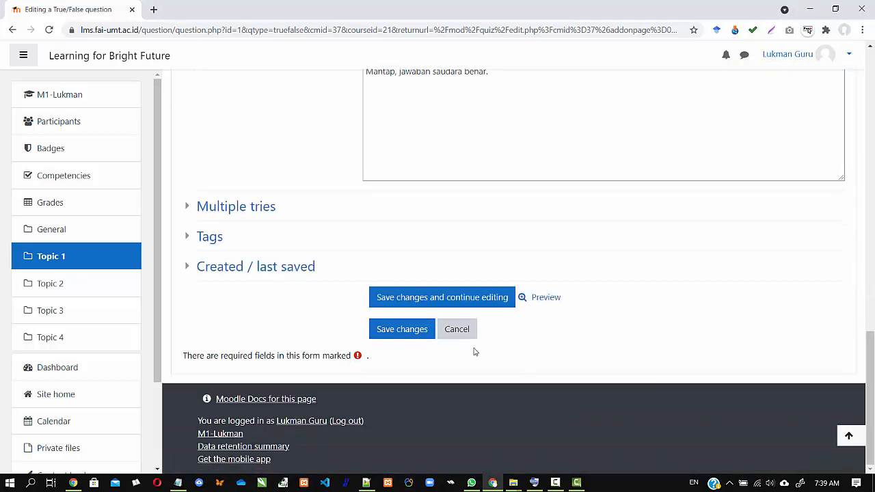
pyautogui.click(396, 330)
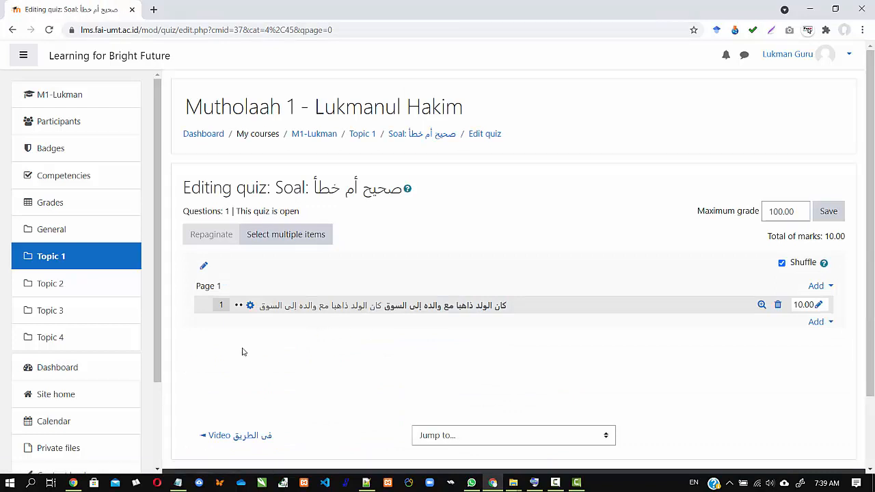
# - Add a new True/False question below the first question in the quiz
pyautogui.scroll(-1, 367, 347)
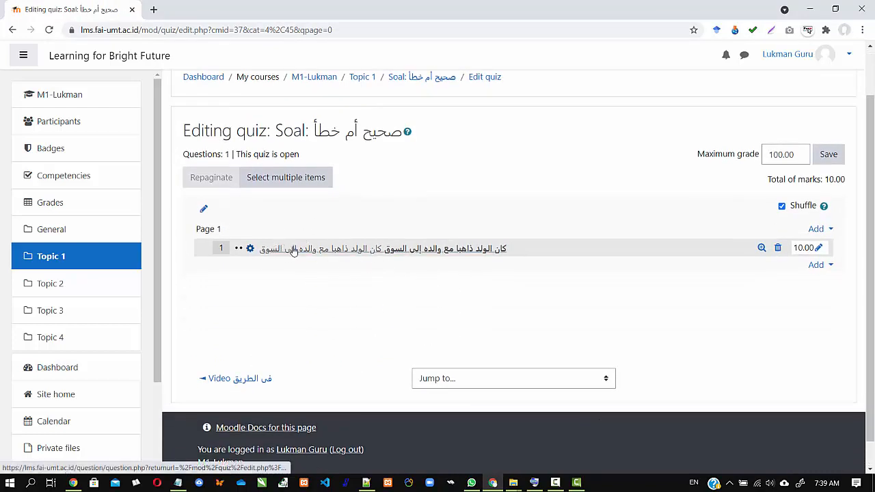
pyautogui.click(829, 266)
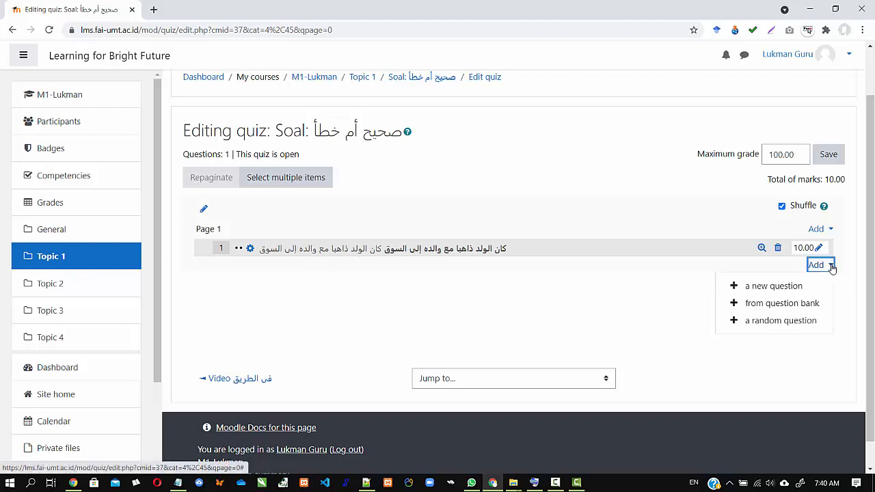
pyautogui.click(762, 292)
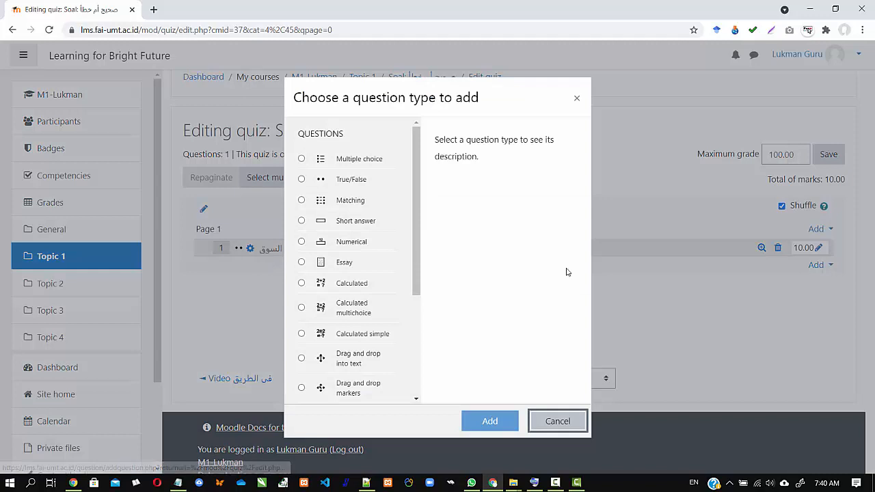
pyautogui.click(301, 179)
pyautogui.click(485, 422)
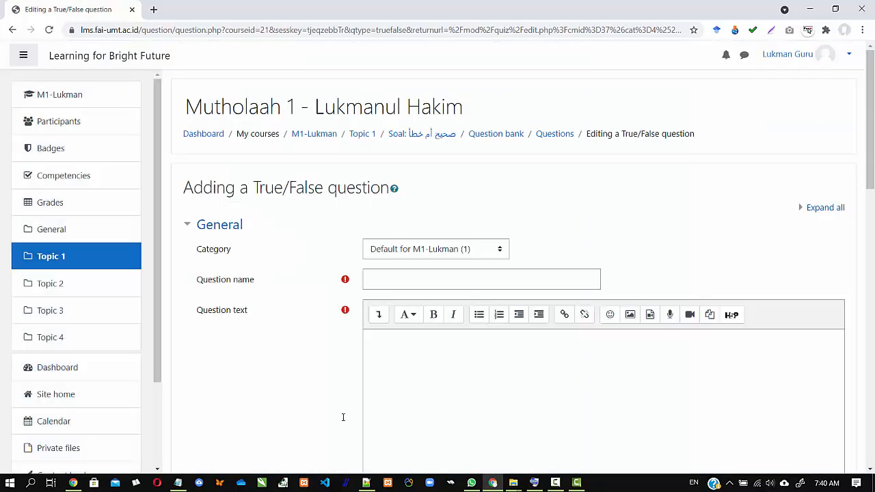
# - Copy the sentence "شاهد الولد رجلا عجوزا من نافذة البيت" from the Notepad file into the question name and question text
pyautogui.click(178, 482)
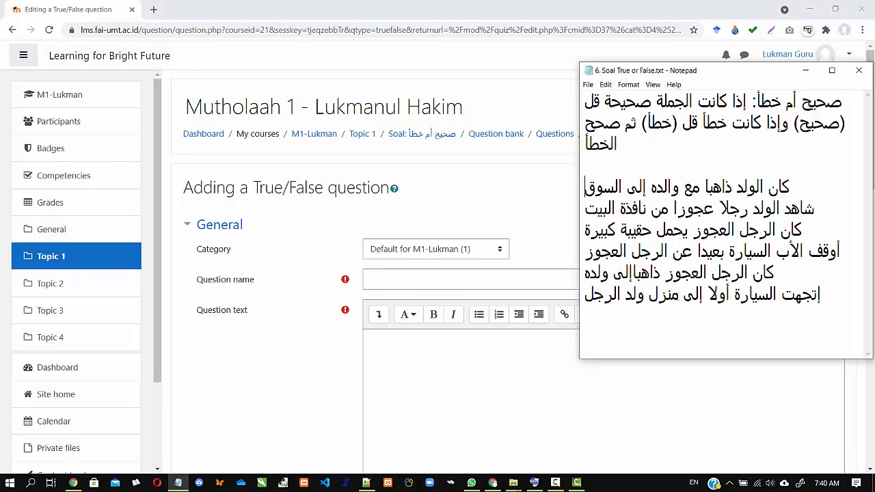
pyautogui.tripleClick(685, 211)
pyautogui.hotkey('ctrl', 'c')
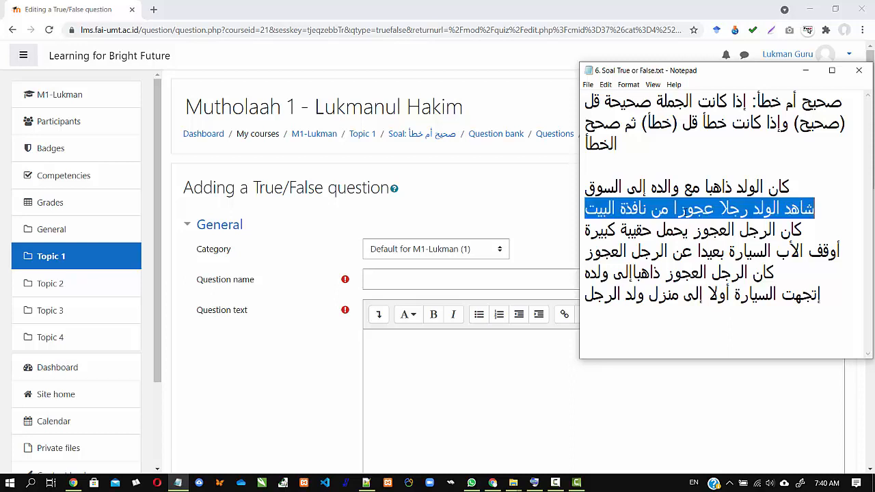
pyautogui.click(416, 282)
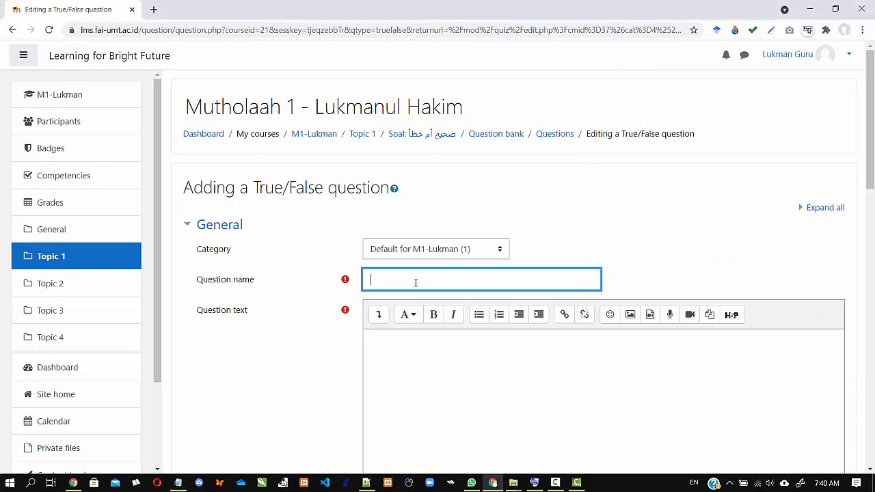
pyautogui.hotkey('ctrl', 'v')
pyautogui.click(400, 365)
pyautogui.hotkey('ctrl', 'v')
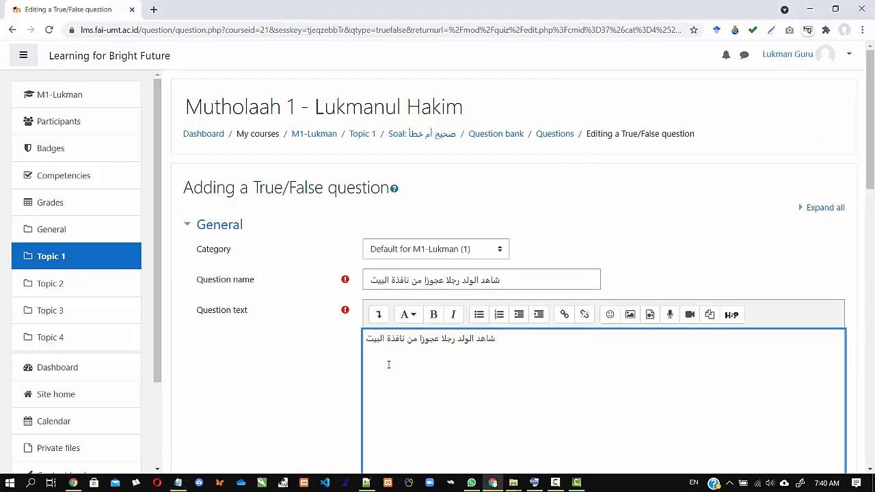
# - Review the question text against the answer setting and keep False as the correct answer
pyautogui.scroll(-1, 327, 366)
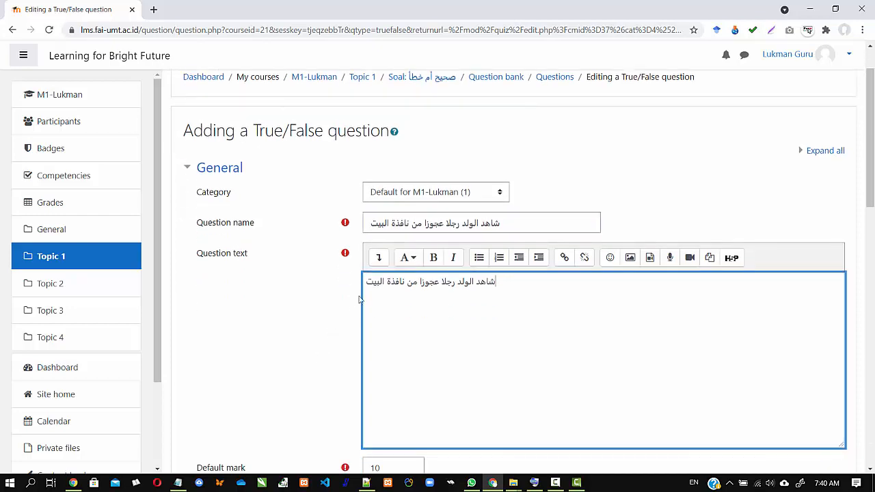
pyautogui.scroll(-5, 272, 328)
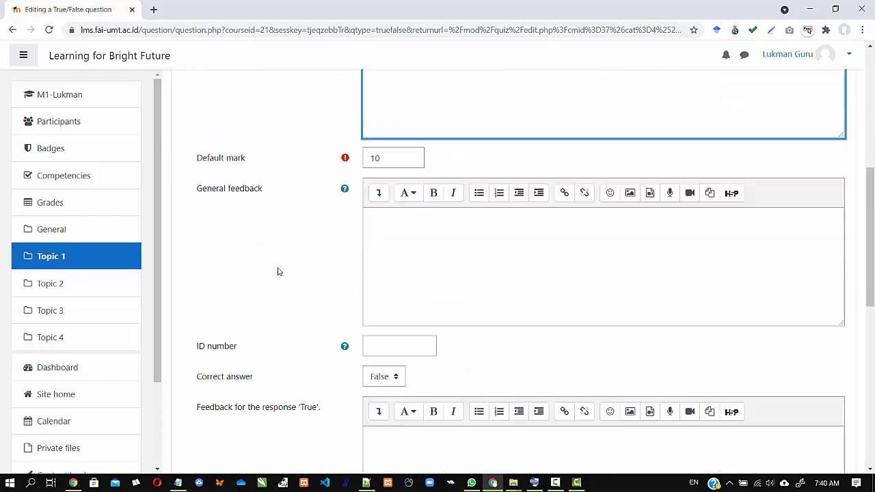
pyautogui.scroll(-1, 279, 277)
pyautogui.click(383, 290)
pyautogui.click(378, 308)
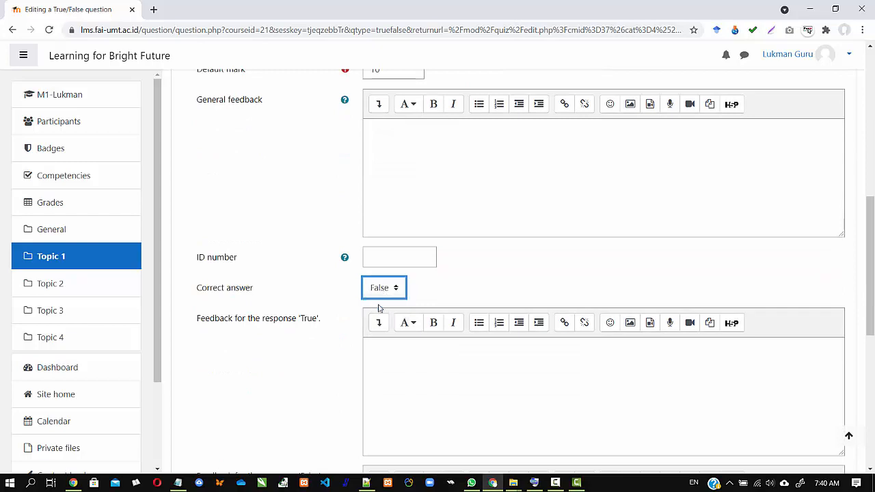
pyautogui.scroll(5, 305, 257)
pyautogui.scroll(-2, 305, 256)
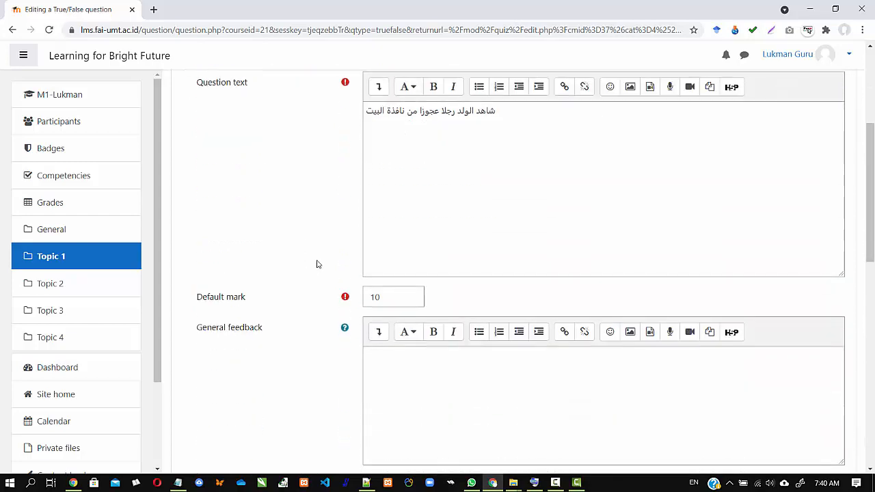
pyautogui.scroll(3, 317, 262)
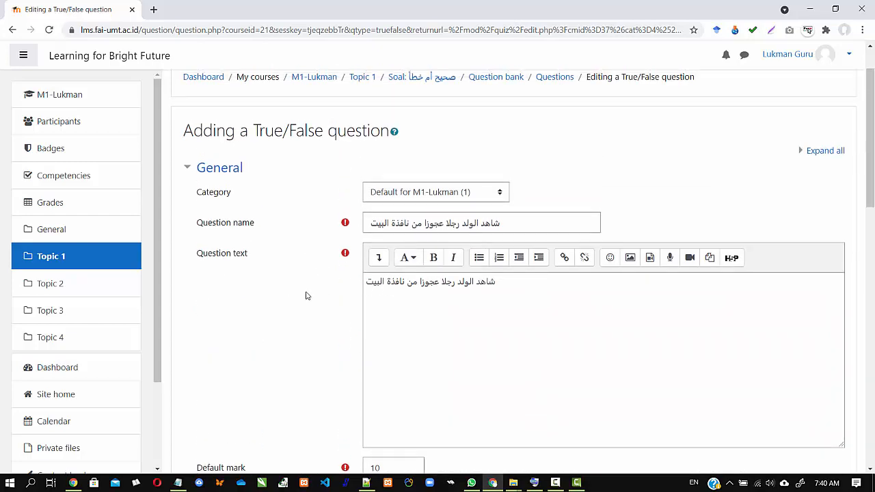
pyautogui.scroll(-3, 304, 295)
pyautogui.scroll(-2, 321, 373)
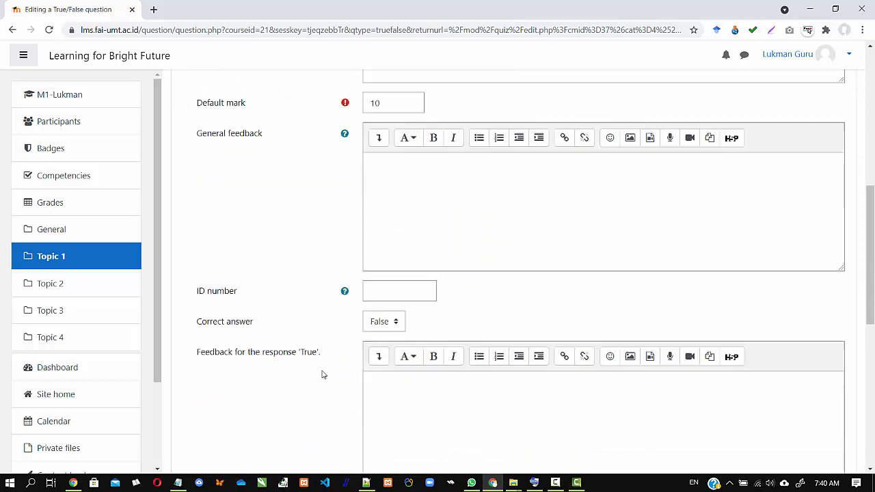
pyautogui.click(384, 288)
pyautogui.click(384, 288)
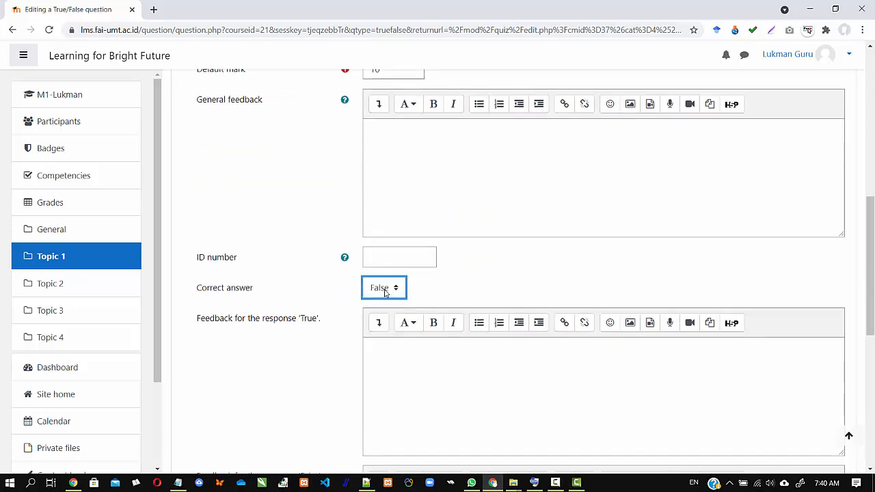
# - Check the rest of the second question's form, leave both response feedback fields empty and save the question
pyautogui.scroll(5, 305, 295)
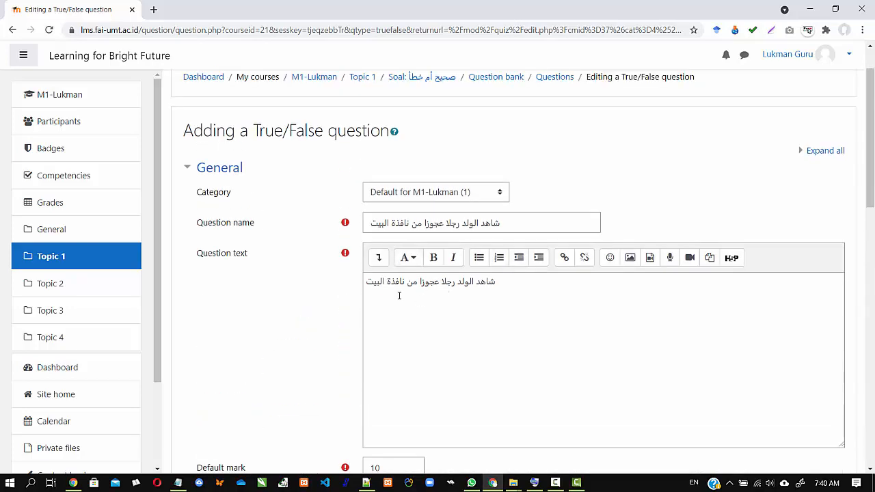
pyautogui.scroll(-8, 322, 342)
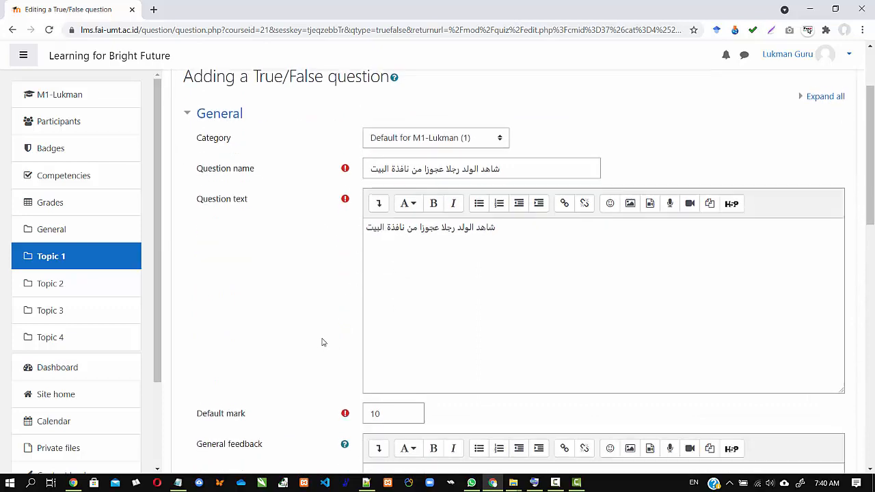
pyautogui.scroll(-3, 270, 233)
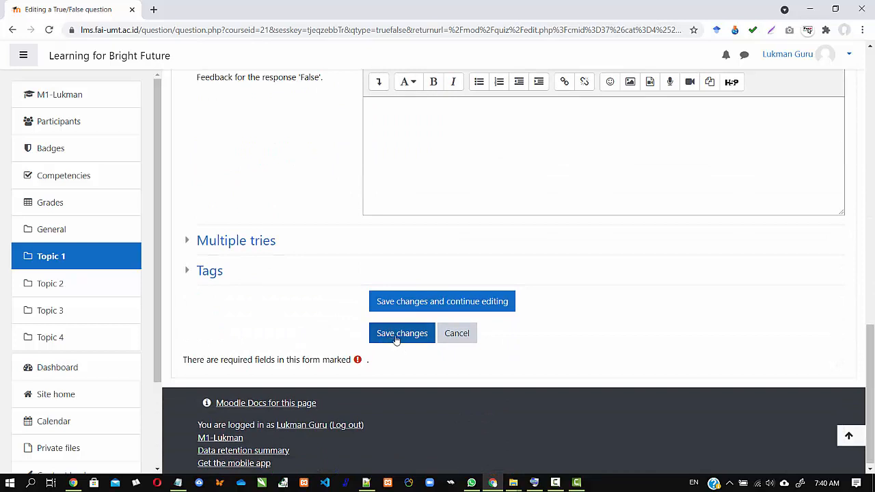
pyautogui.scroll(1, 289, 291)
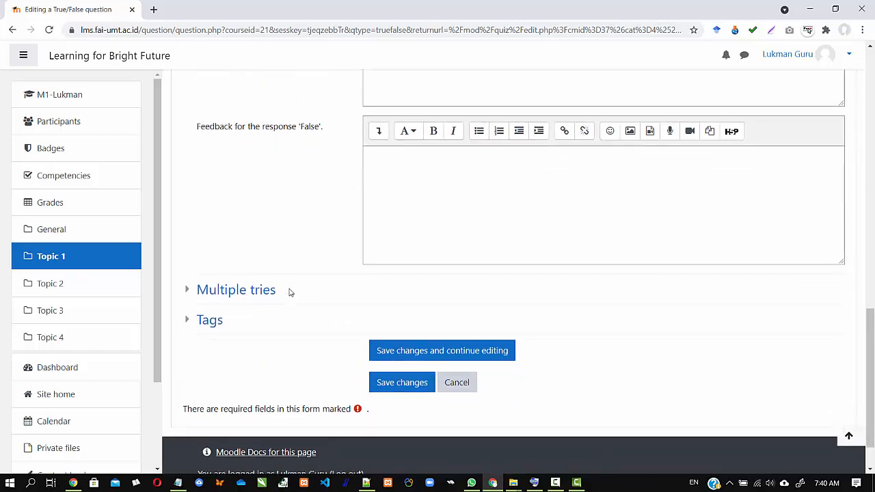
pyautogui.scroll(-1, 289, 292)
pyautogui.click(394, 338)
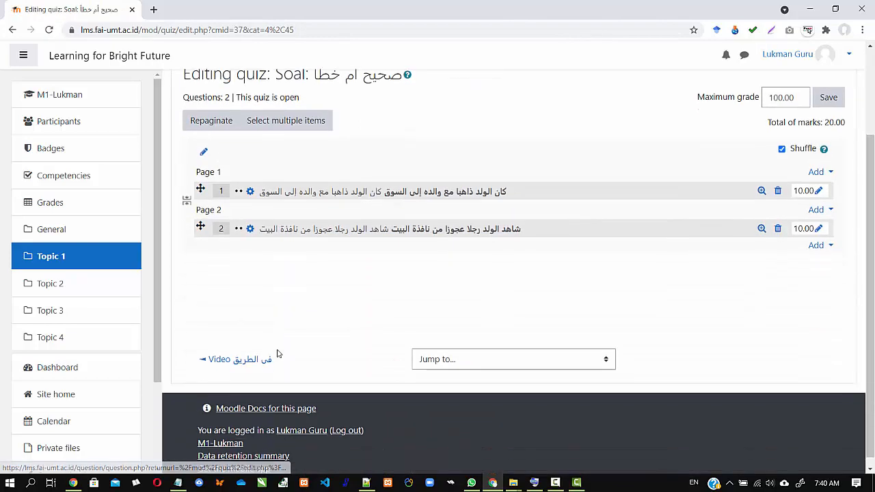
# - Add another True/False question after the second question, at the end of the quiz
pyautogui.click(818, 246)
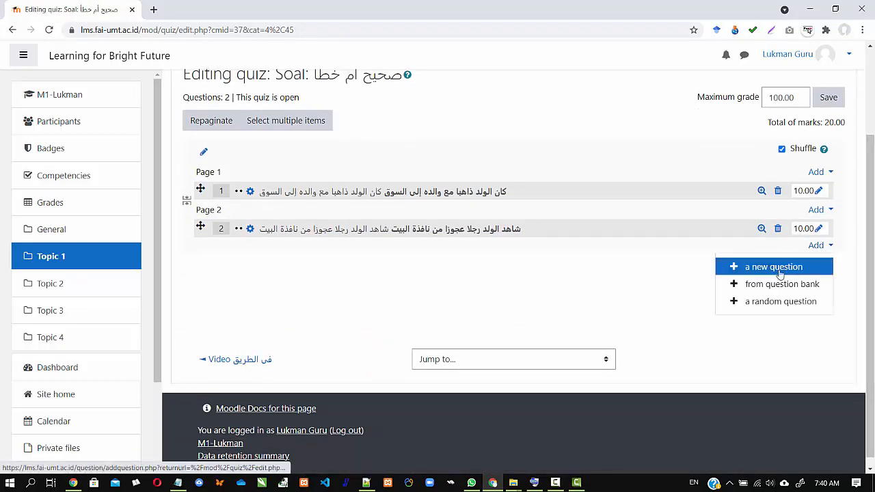
pyautogui.click(755, 268)
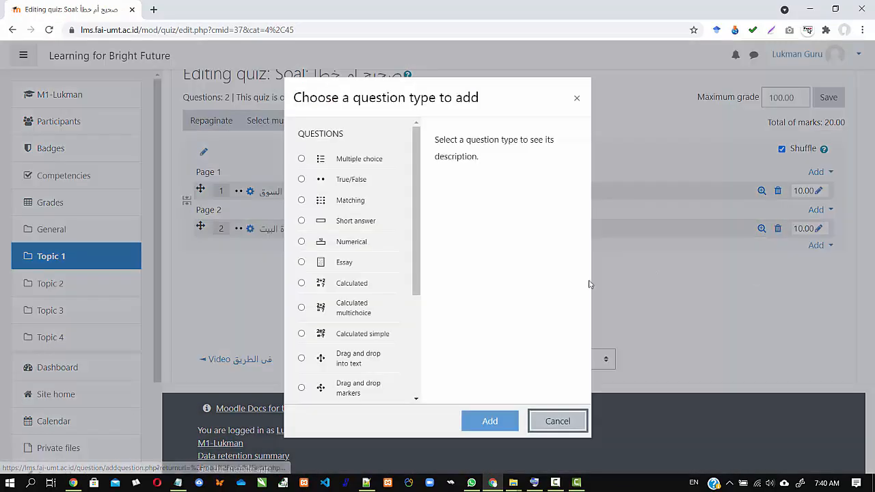
pyautogui.click(301, 180)
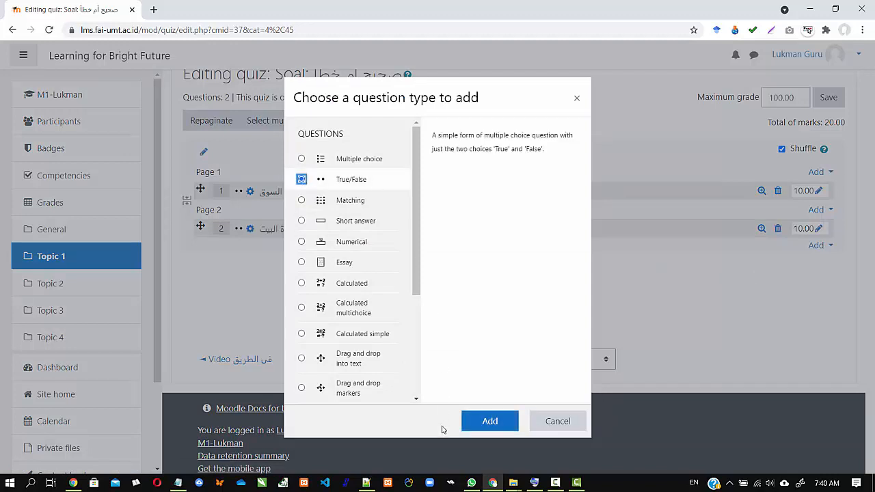
pyautogui.click(488, 421)
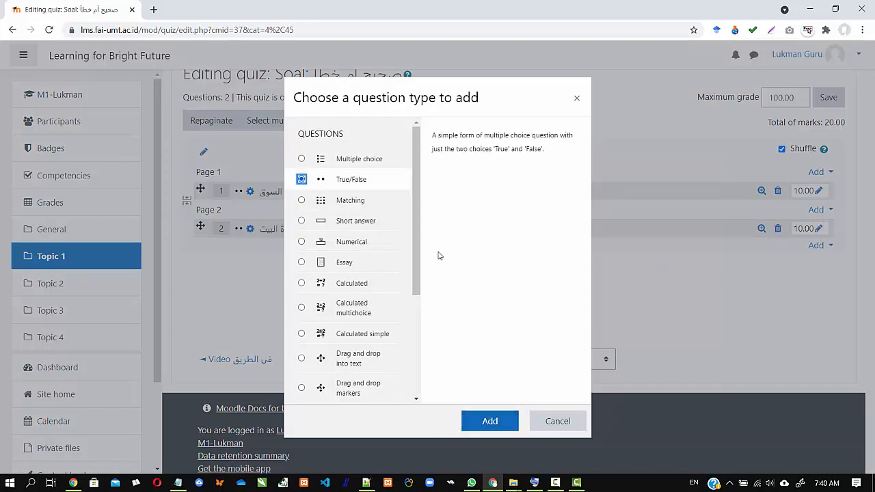
pyautogui.click(484, 420)
# - Copy the sentence "كان الرجل العجوز يحمل حقيبة كبيرة" from the Notepad file into the third question's name and text, and review the entries
pyautogui.click(179, 483)
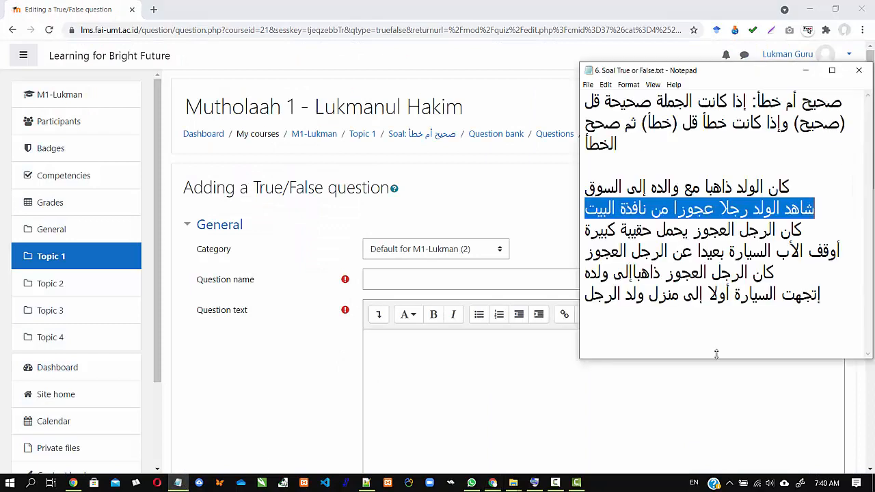
pyautogui.click(673, 231)
pyautogui.hotkey('shift', 'Home')
pyautogui.hotkey('ctrl', 'c')
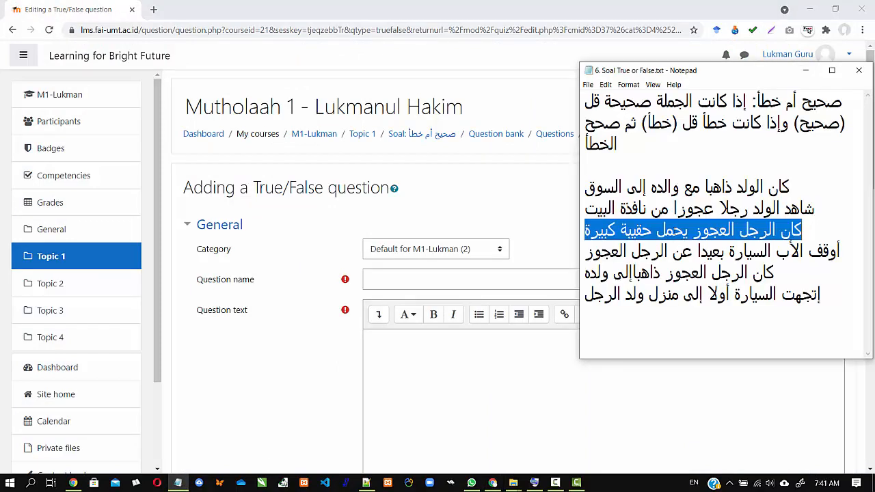
pyautogui.click(388, 280)
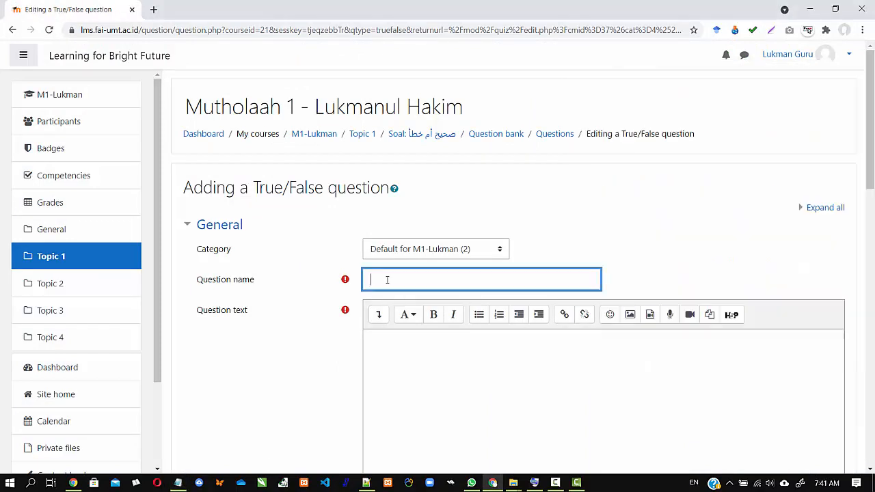
pyautogui.hotkey('ctrl', 'v')
pyautogui.click(381, 356)
pyautogui.hotkey('ctrl', 'v')
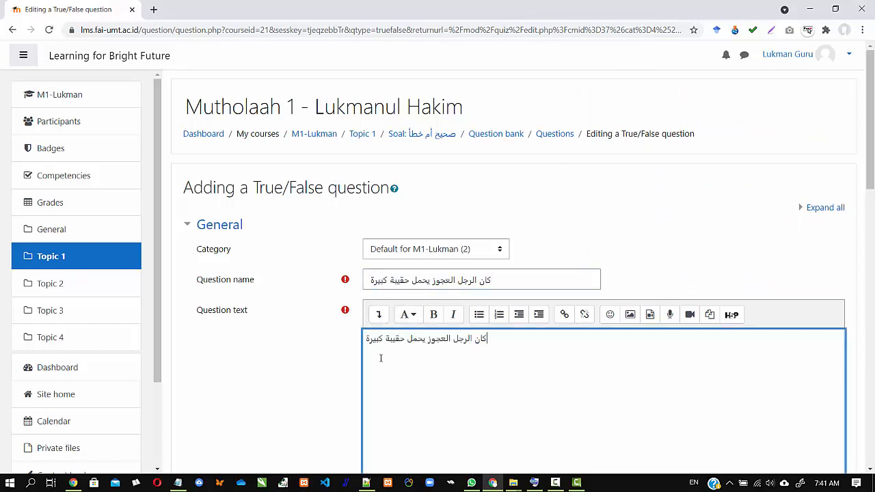
pyautogui.click(285, 398)
pyautogui.scroll(-8, 296, 310)
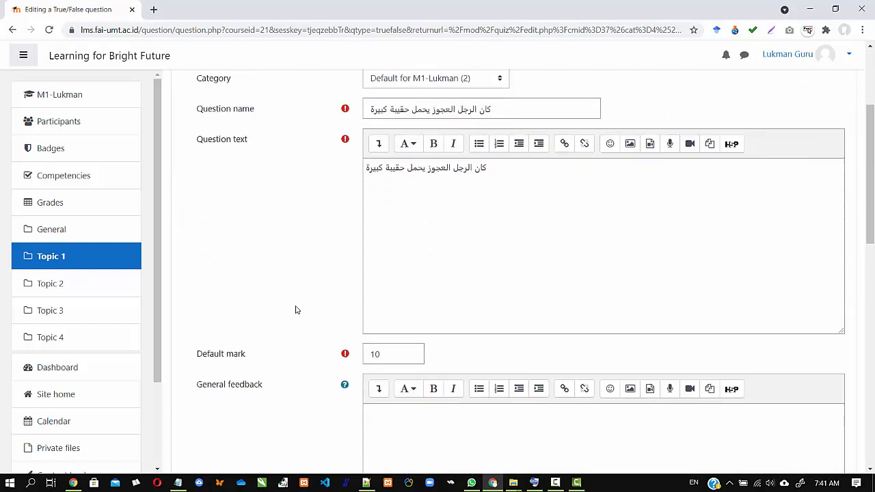
pyautogui.scroll(5, 296, 310)
pyautogui.scroll(3, 296, 310)
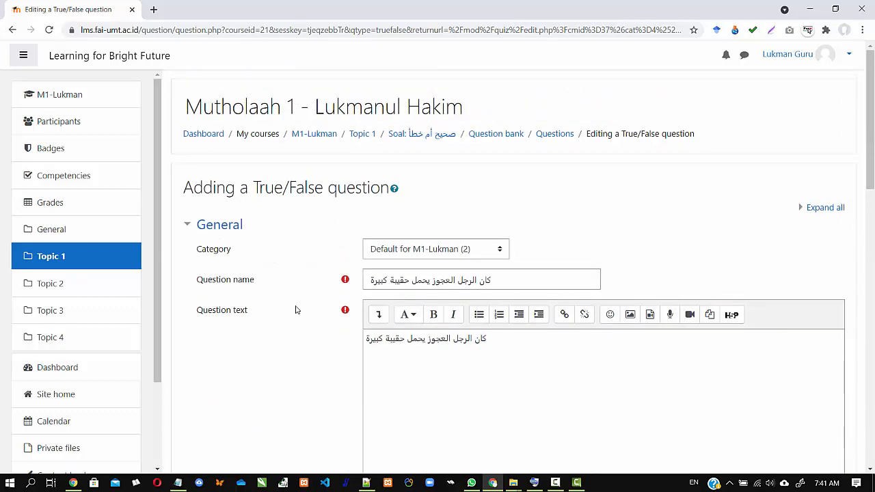
# - Set the third question's correct answer to True and save the question
pyautogui.scroll(-10, 297, 308)
pyautogui.scroll(1, 296, 308)
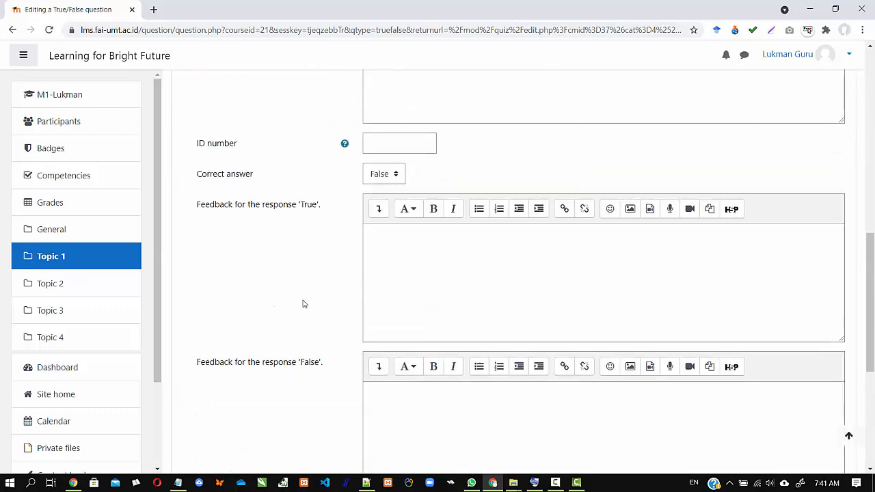
pyautogui.click(387, 177)
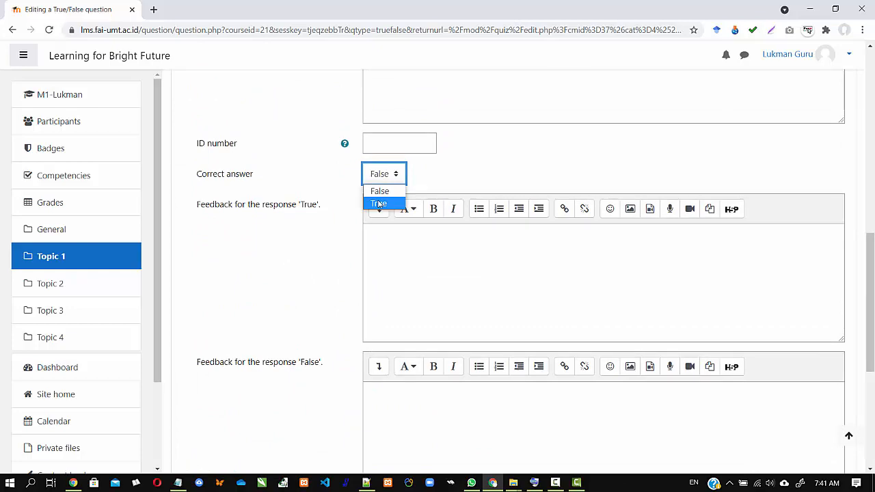
pyautogui.click(379, 204)
pyautogui.scroll(-4, 274, 285)
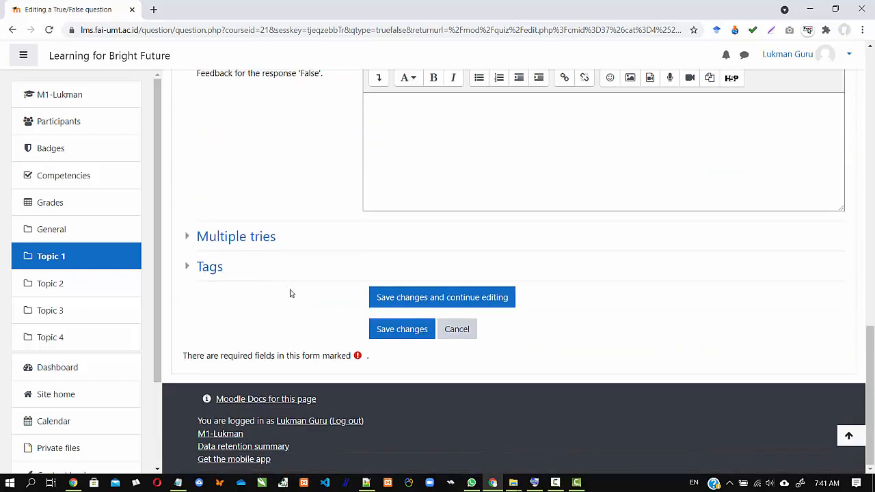
pyautogui.click(395, 333)
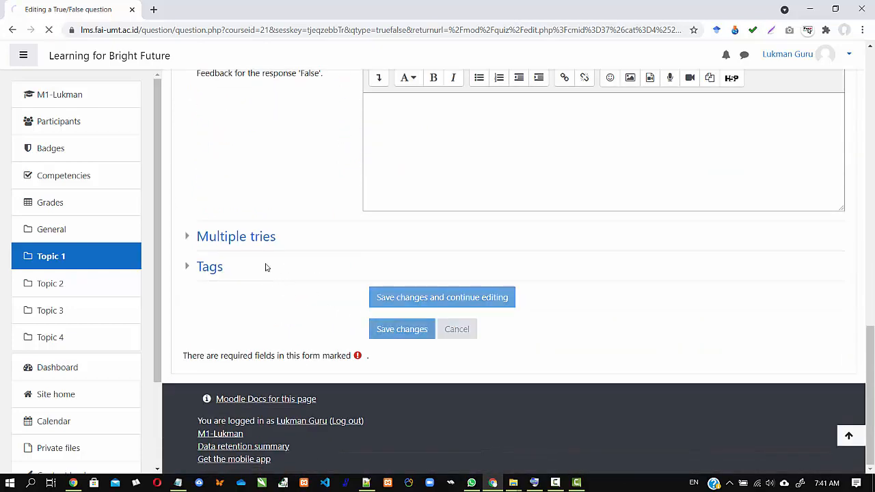
# - Add another True/False question after the third question, at the end of the quiz
pyautogui.scroll(-2, 337, 287)
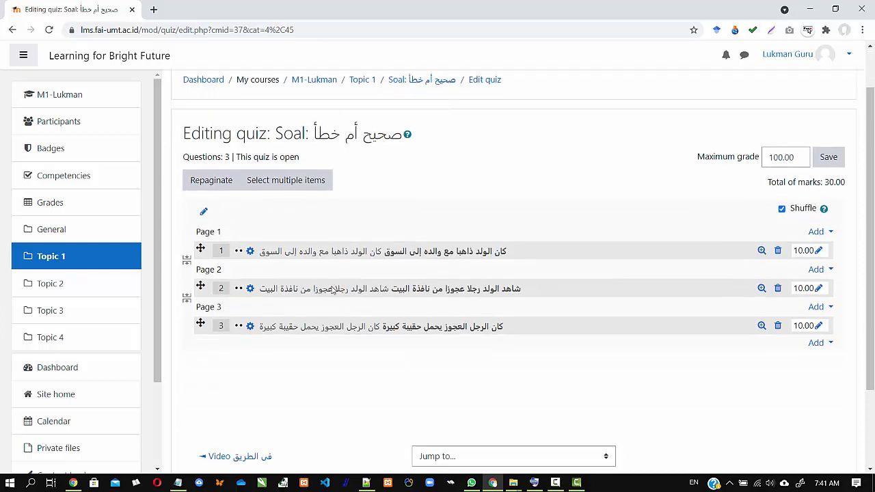
pyautogui.click(826, 341)
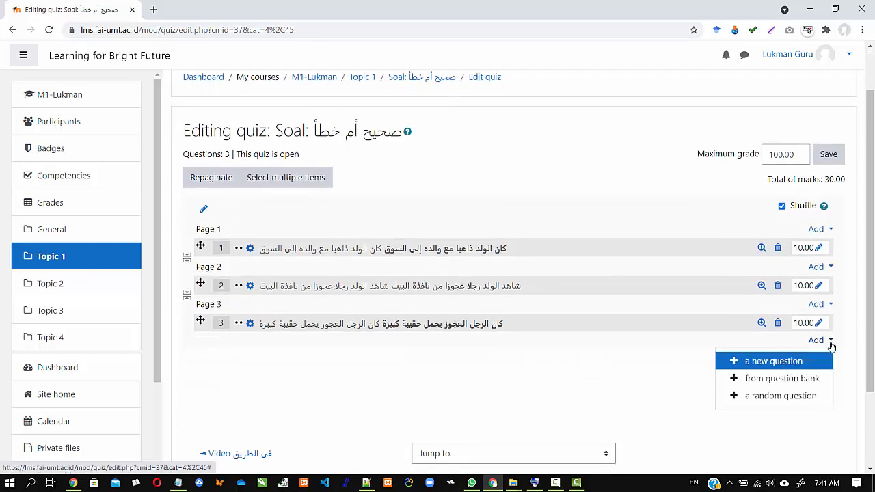
pyautogui.click(768, 363)
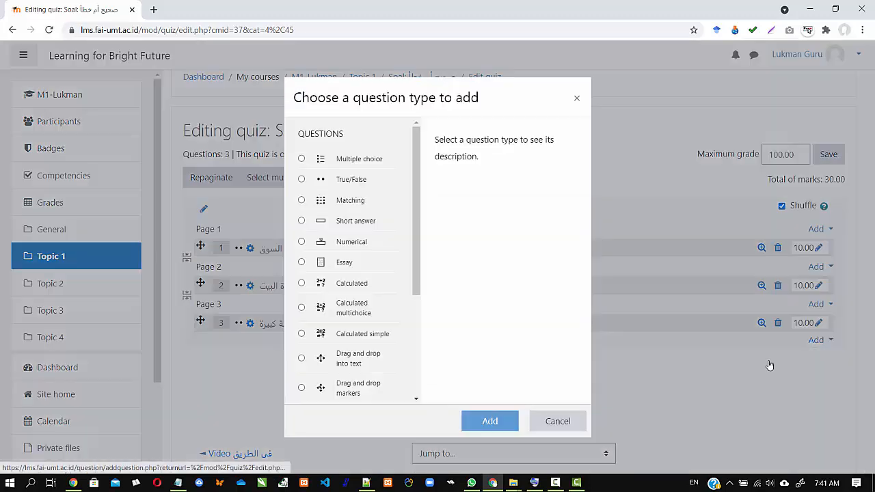
pyautogui.click(333, 184)
pyautogui.click(489, 421)
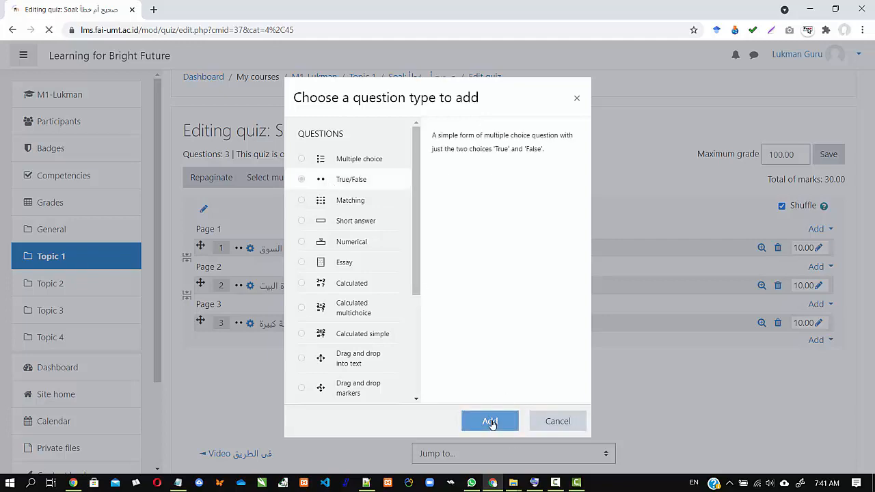
# - Copy the sentence "أوقف الأب السيارة بعيدا عن الرجل العجوز" from the Notepad file into the fourth question's name and text
pyautogui.scroll(-3, 248, 373)
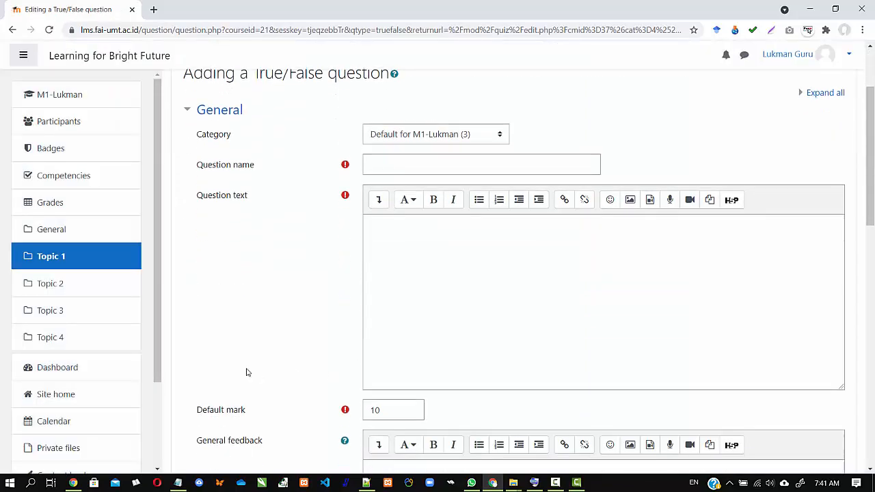
pyautogui.click(178, 482)
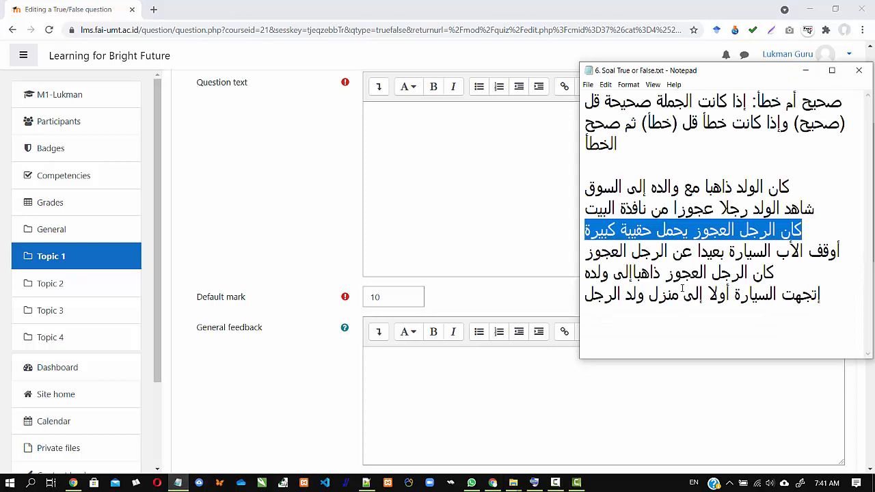
pyautogui.click(675, 253)
pyautogui.tripleClick(675, 253)
pyautogui.hotkey('ctrl', 'c')
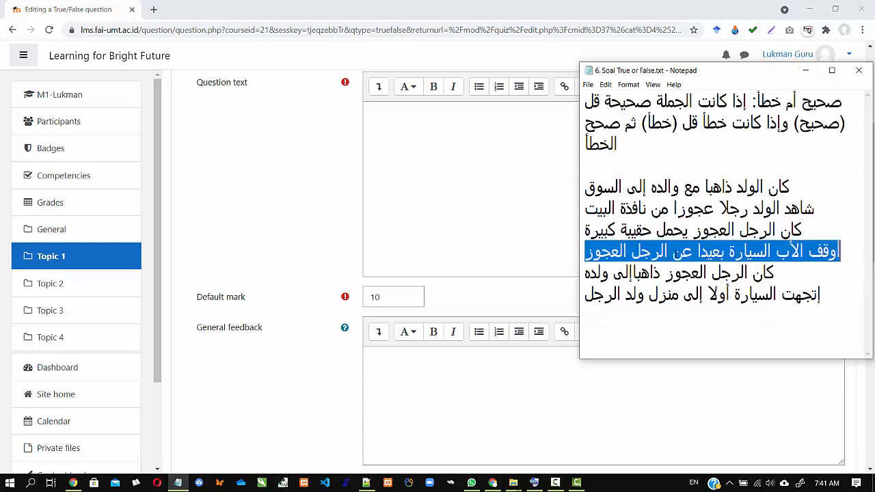
pyautogui.click(257, 184)
pyautogui.scroll(3, 269, 185)
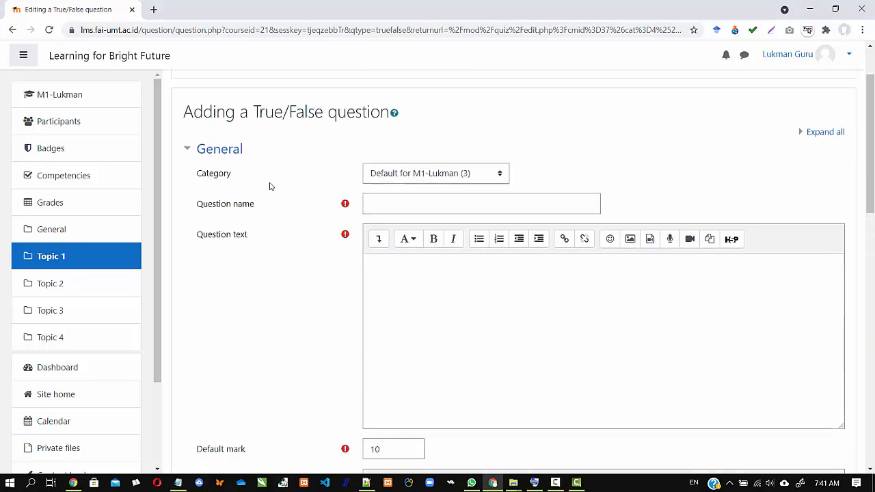
pyautogui.click(383, 224)
pyautogui.hotkey('ctrl', 'v')
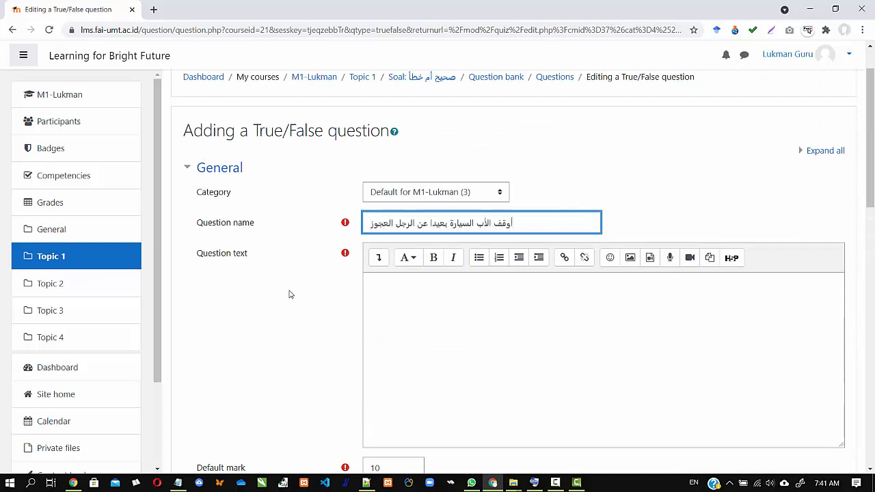
pyautogui.click(406, 293)
pyautogui.hotkey('ctrl', 'v')
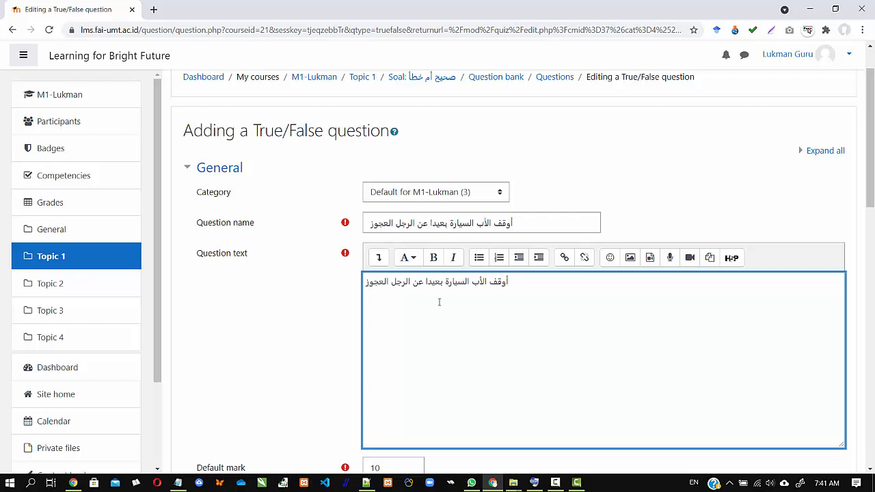
# - Keep False as the fourth question's correct answer and save the question
pyautogui.scroll(-7, 439, 301)
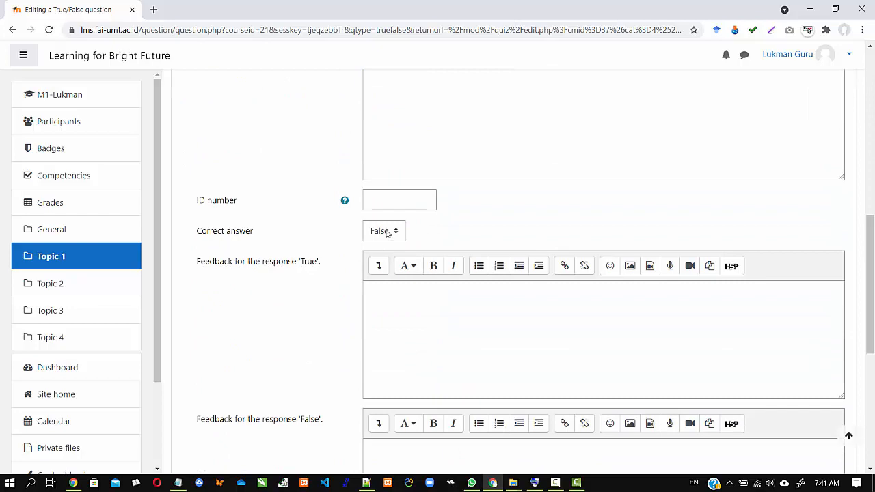
pyautogui.click(387, 233)
pyautogui.click(381, 248)
pyautogui.scroll(-5, 371, 361)
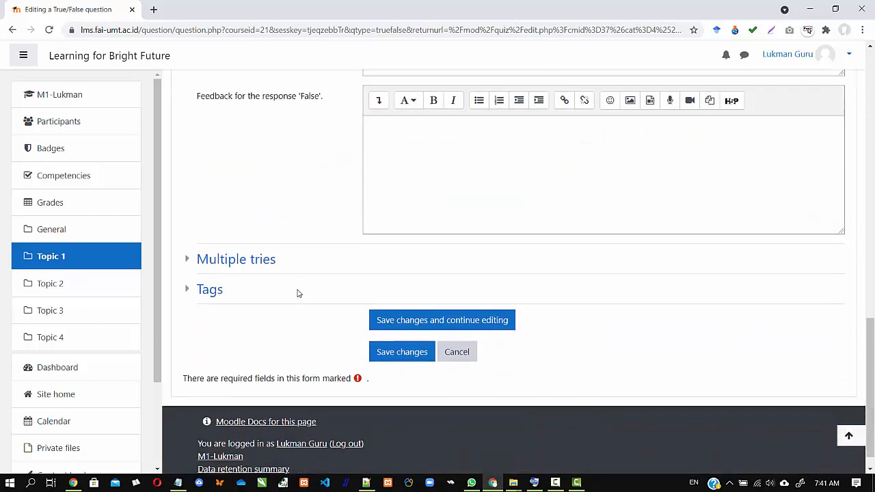
pyautogui.click(401, 328)
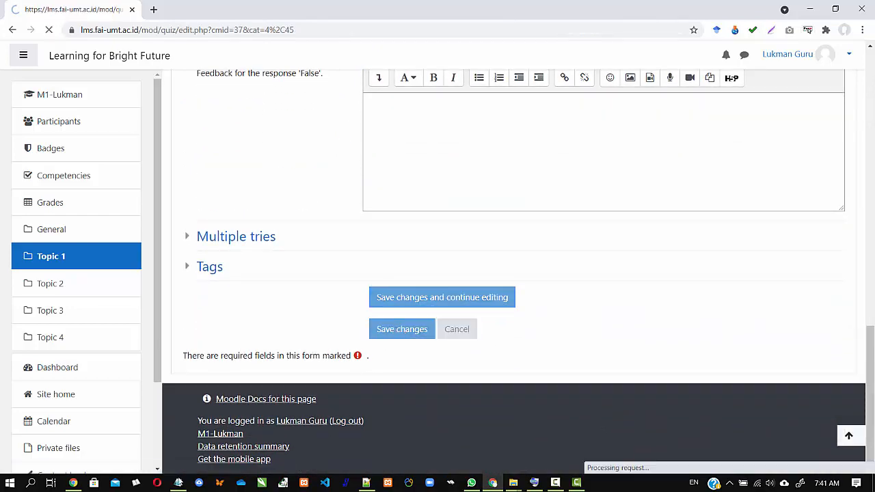
# - Copy the sentence "كان الرجل العجوز ذاهباإلى ولده" from the Notepad file and return to the quiz page
pyautogui.click(178, 483)
pyautogui.click(704, 272)
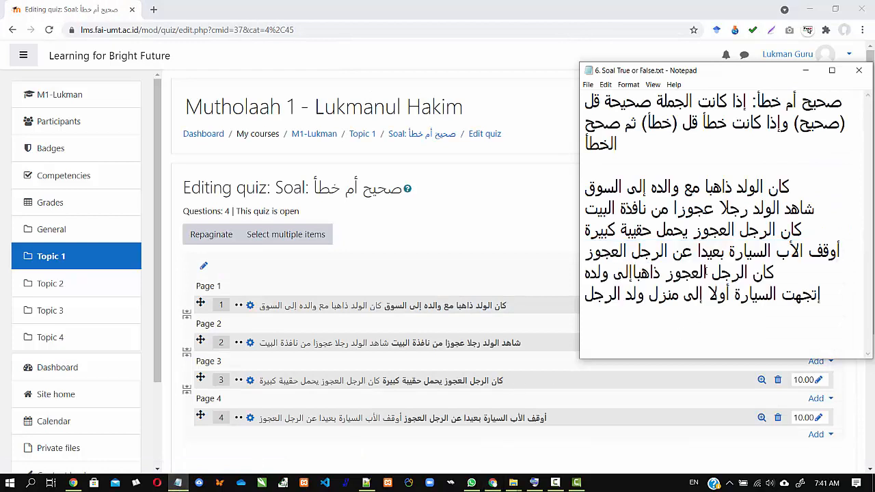
pyautogui.hotkey('shift', 'Home')
pyautogui.hotkey('ctrl', 'c')
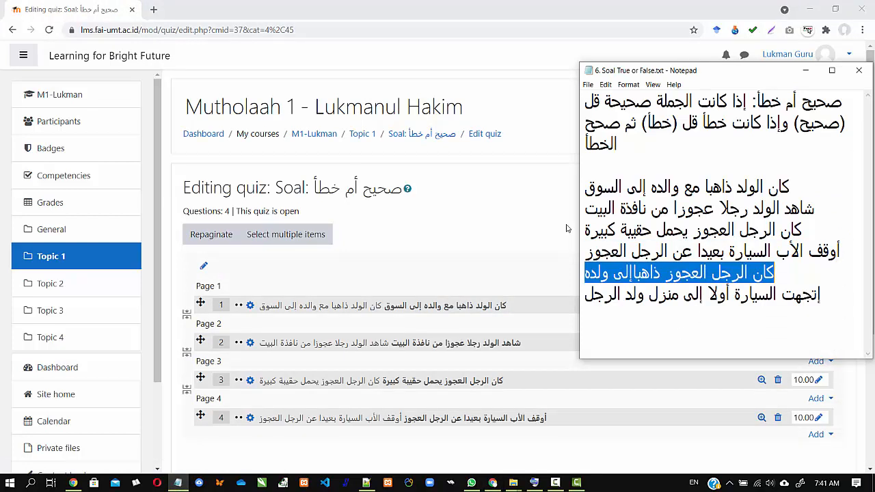
pyautogui.click(496, 255)
# - Add another True/False question after the fourth question, at the end of the quiz
pyautogui.scroll(-2, 790, 442)
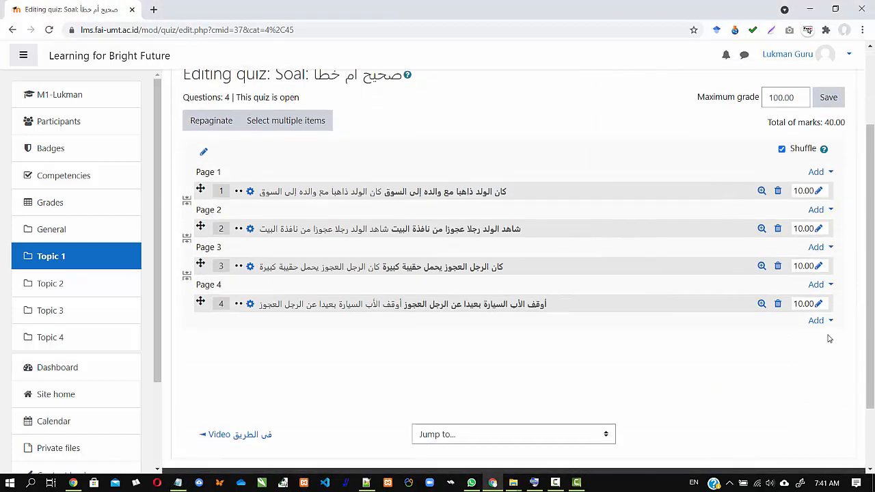
pyautogui.click(820, 320)
pyautogui.click(777, 344)
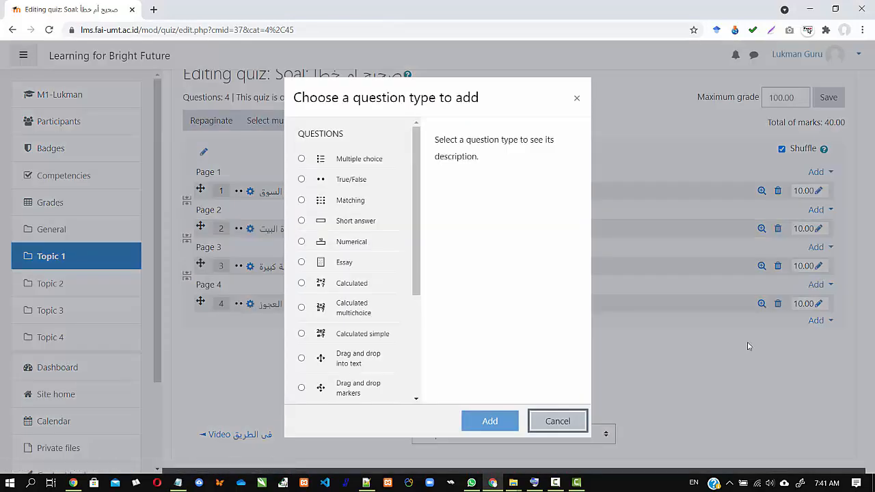
pyautogui.click(301, 179)
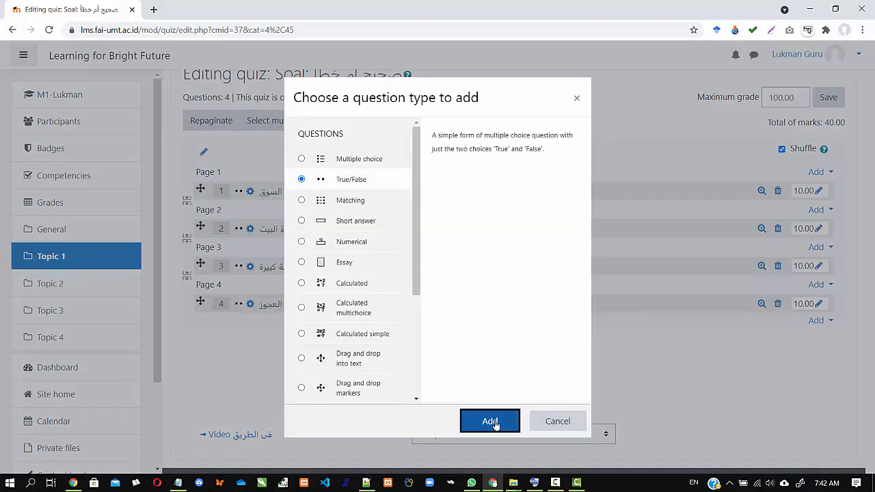
pyautogui.click(493, 422)
# - Paste the copied sentence "كان الرجل العجوز ذاهباإلى ولده" into the fifth question's name and text
pyautogui.click(392, 280)
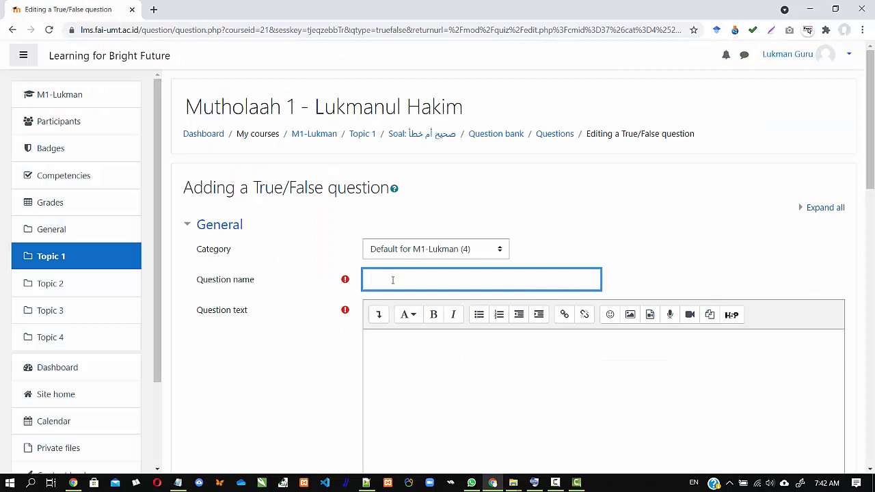
pyautogui.hotkey('ctrl', 'v')
pyautogui.click(420, 335)
pyautogui.hotkey('ctrl', 'v')
pyautogui.press('Return')
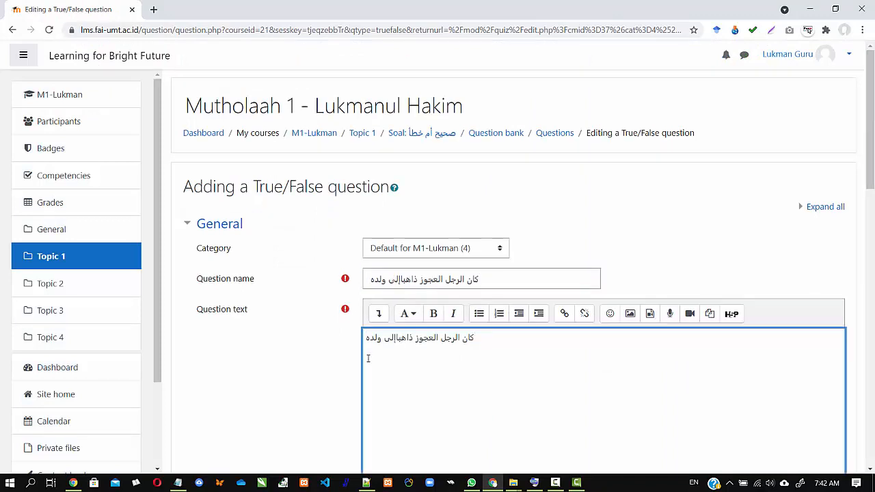
# - Set the fifth question's correct answer to True and save the question
pyautogui.scroll(-2, 309, 349)
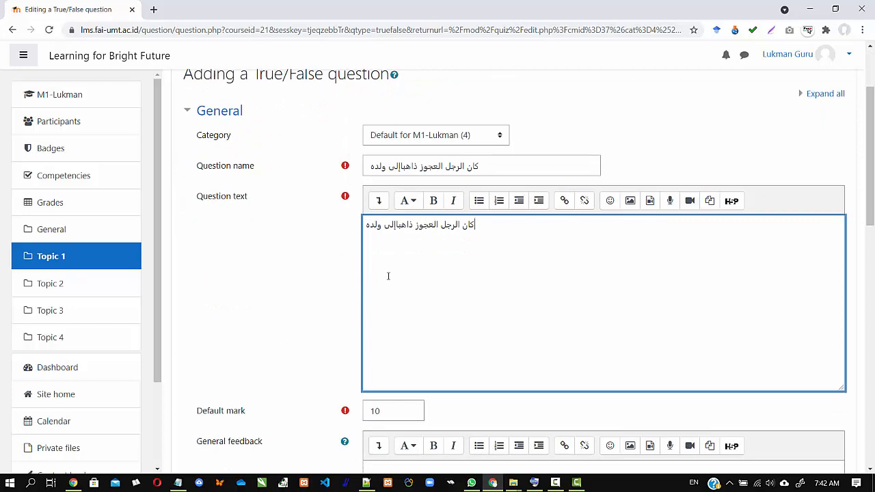
pyautogui.scroll(-7, 240, 371)
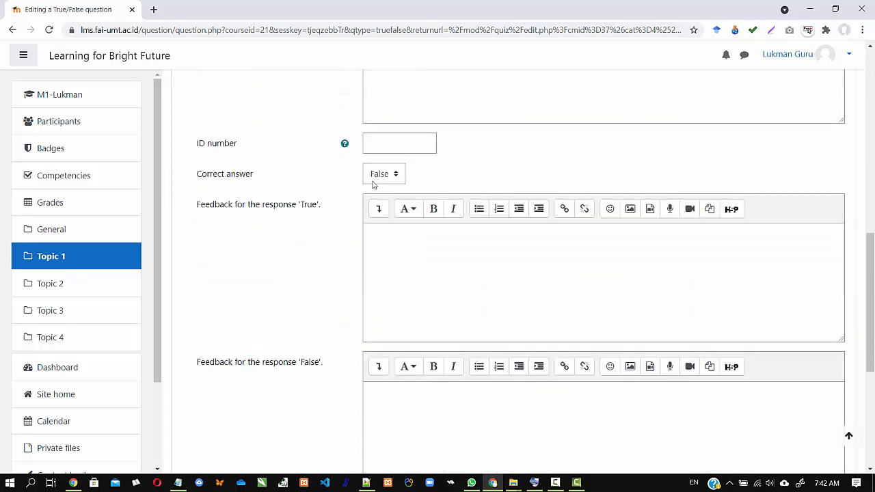
pyautogui.click(380, 176)
pyautogui.click(381, 203)
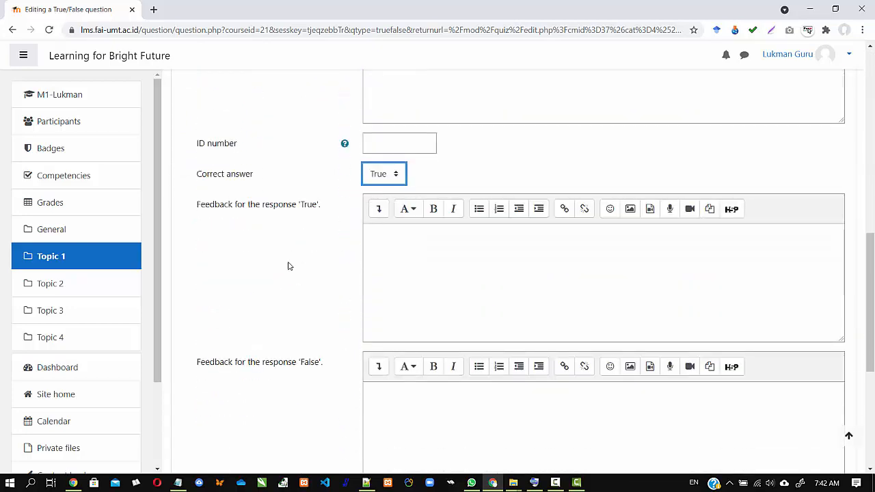
pyautogui.scroll(-4, 286, 287)
pyautogui.click(396, 330)
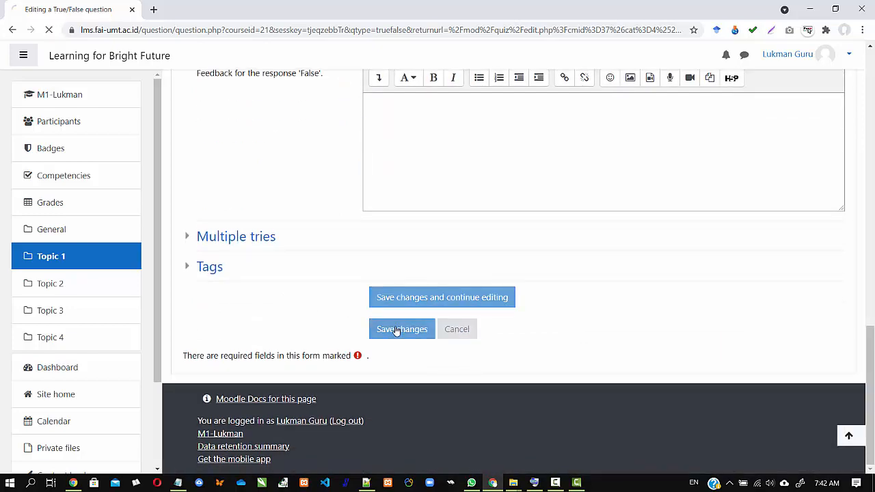
# - Copy the sentence "إتجهت السيارة أولا إلى منزل ولد الرجل" from the Notepad file and return to the quiz page
pyautogui.scroll(-3, 433, 368)
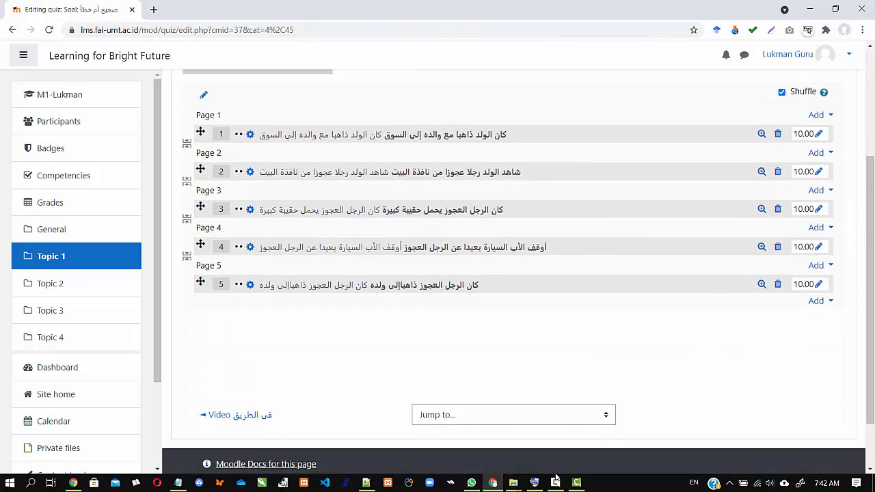
pyautogui.click(177, 483)
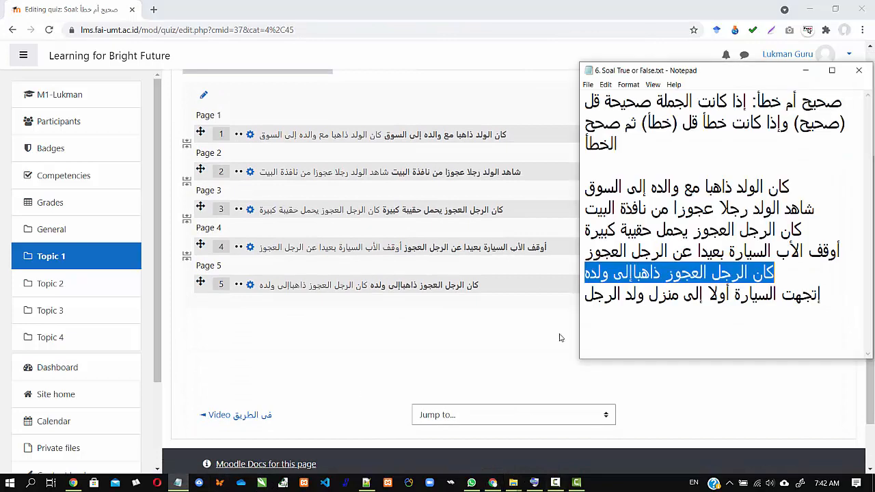
pyautogui.click(704, 301)
pyautogui.tripleClick(703, 302)
pyautogui.hotkey('ctrl', 'c')
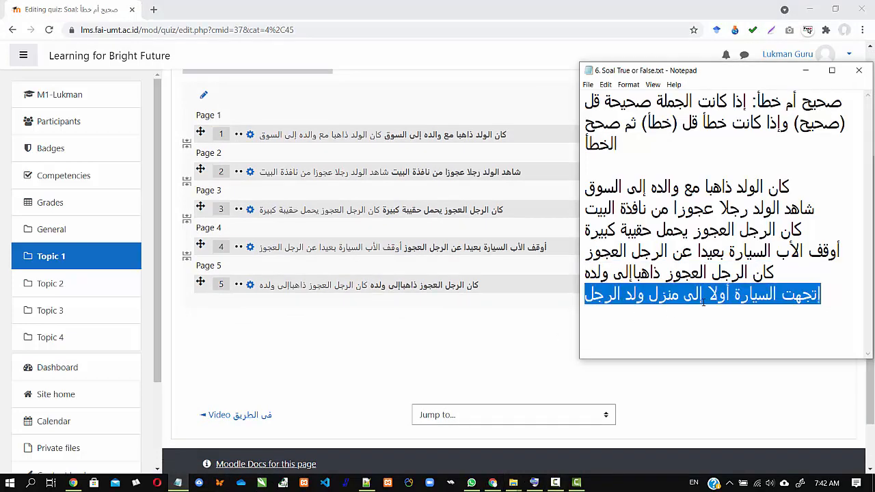
pyautogui.click(374, 354)
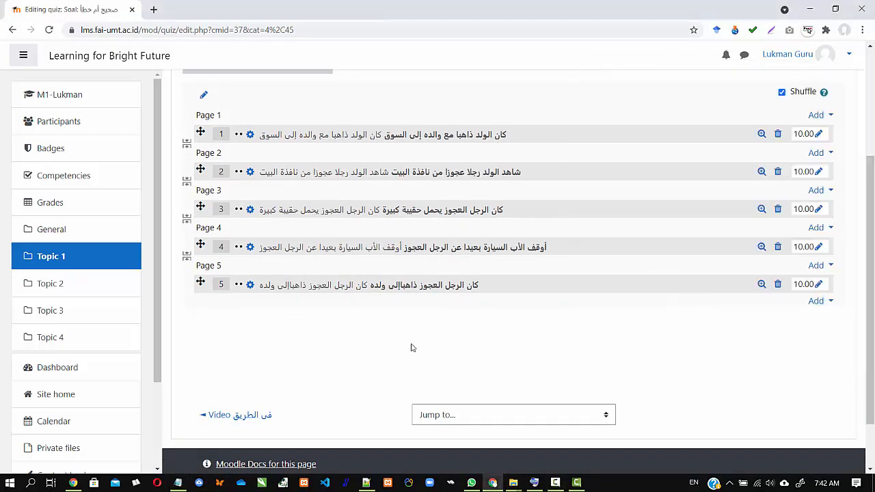
# - Add another True/False question after the fifth question, at the end of the quiz
pyautogui.scroll(-2, 722, 283)
pyautogui.scroll(2, 828, 307)
pyautogui.click(831, 302)
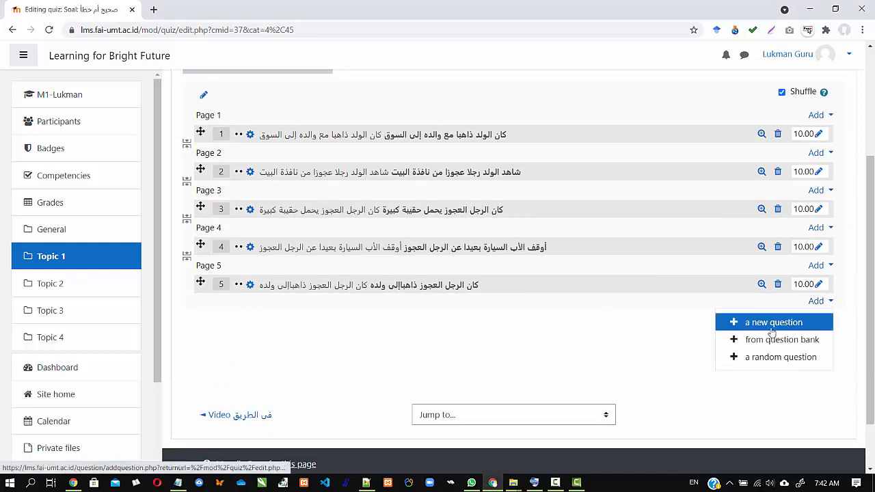
pyautogui.click(751, 321)
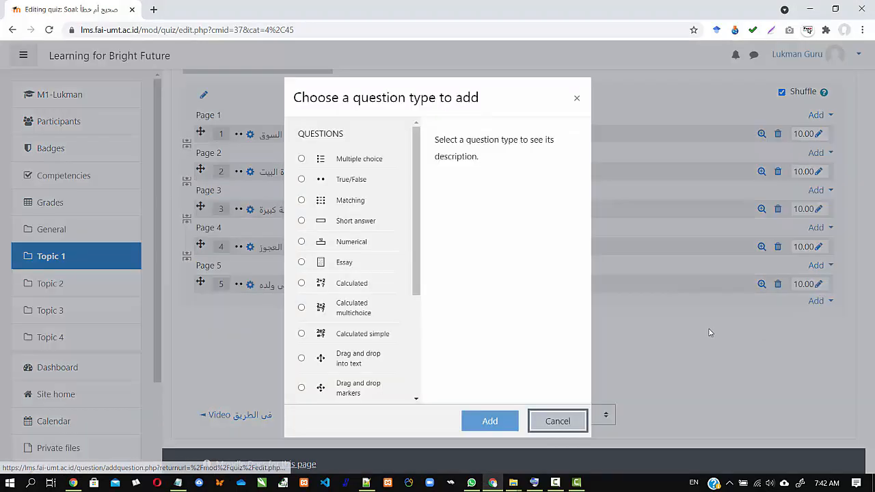
pyautogui.click(302, 179)
pyautogui.click(487, 424)
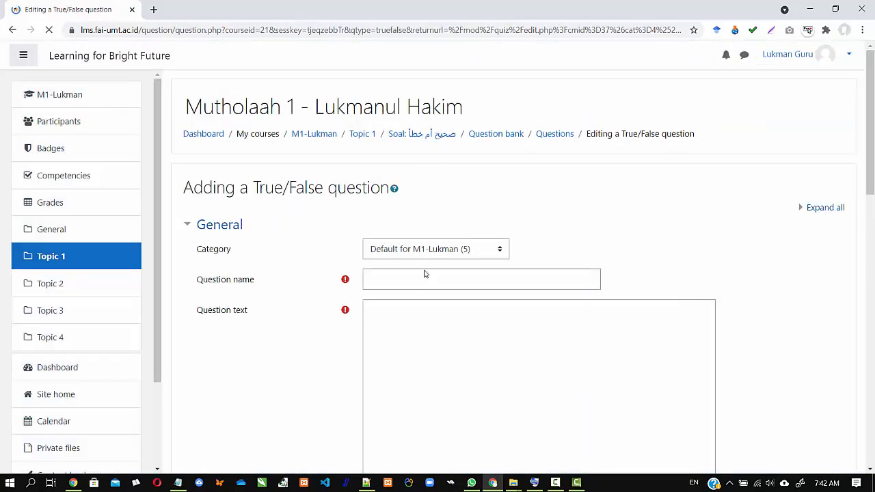
# - Paste the copied sentence "إتجهت السيارة أولا إلى منزل ولد الرجل" into the sixth question's name and text
pyautogui.click(396, 277)
pyautogui.write('اتجهت السيارة أولا إلى منزل ولد الرجل')
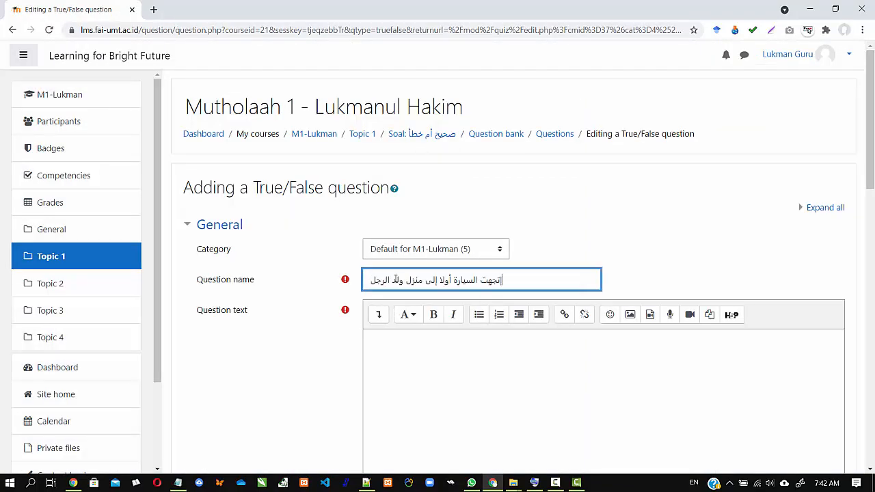
pyautogui.click(399, 367)
pyautogui.hotkey('ctrl', 'v')
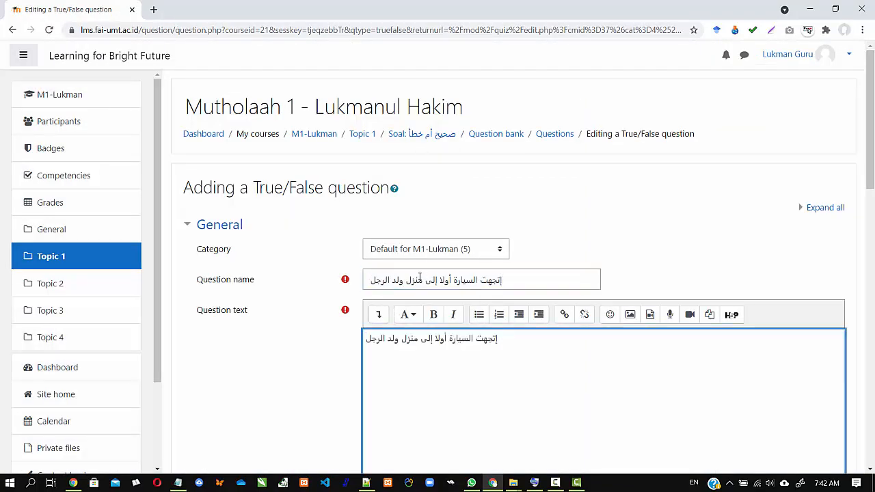
# - Set the sixth question's correct answer to True and save the question
pyautogui.scroll(-6, 334, 356)
pyautogui.scroll(-3, 324, 389)
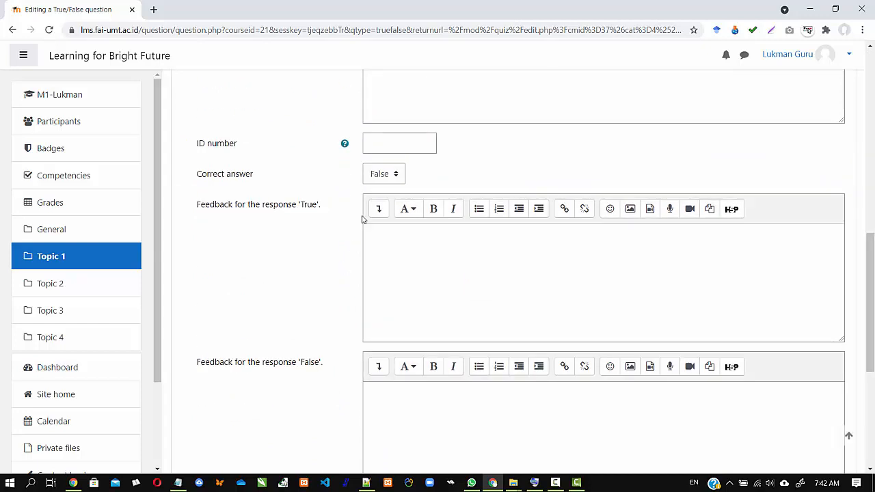
pyautogui.click(380, 177)
pyautogui.click(379, 201)
pyautogui.scroll(-4, 360, 316)
pyautogui.click(397, 335)
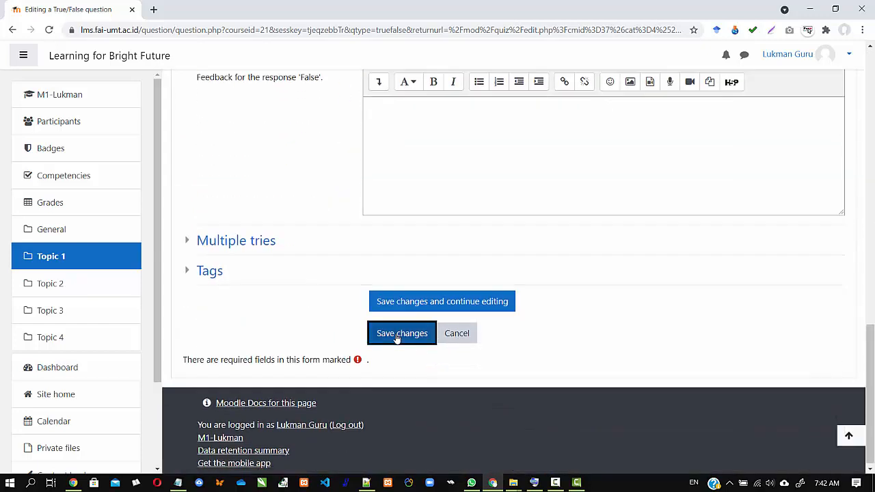
# - Check the list of quiz questions and save the quiz's maximum grade of 100.00
pyautogui.scroll(-3, 370, 326)
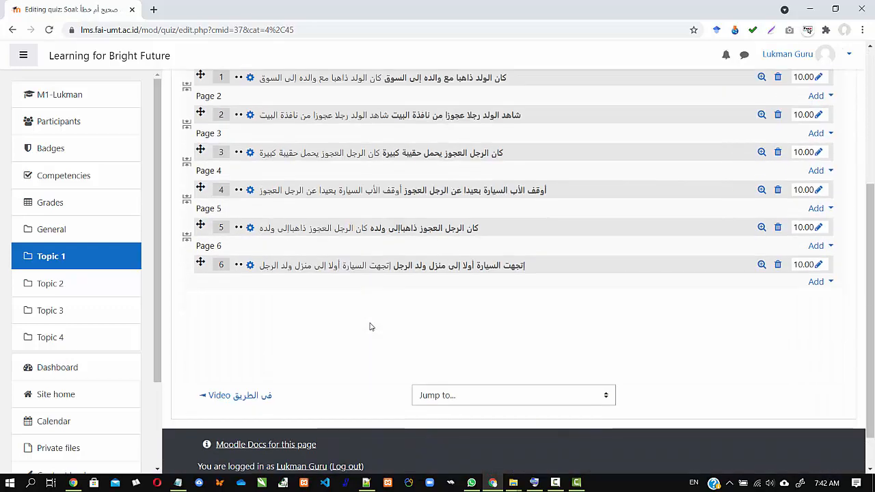
pyautogui.scroll(4, 370, 327)
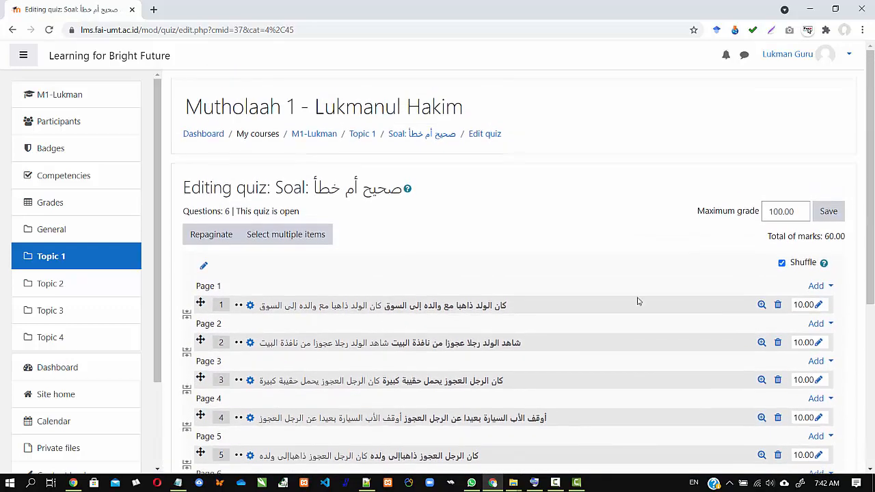
pyautogui.scroll(-1, 741, 233)
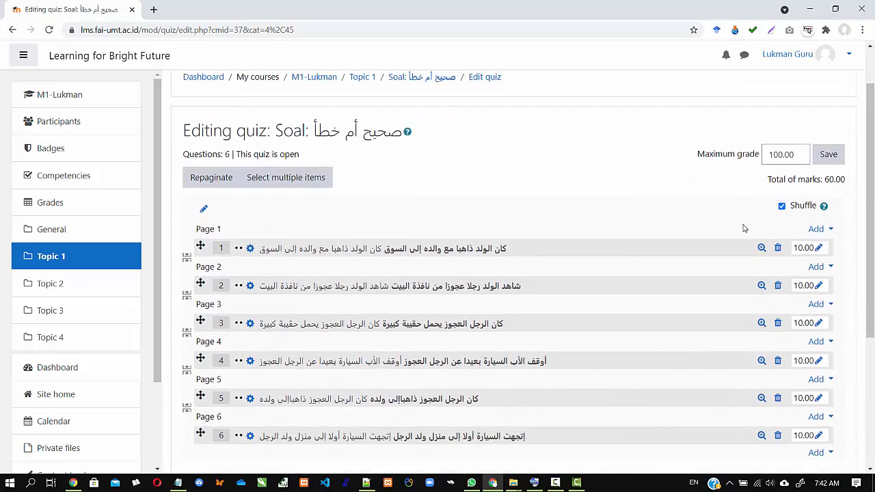
pyautogui.click(825, 155)
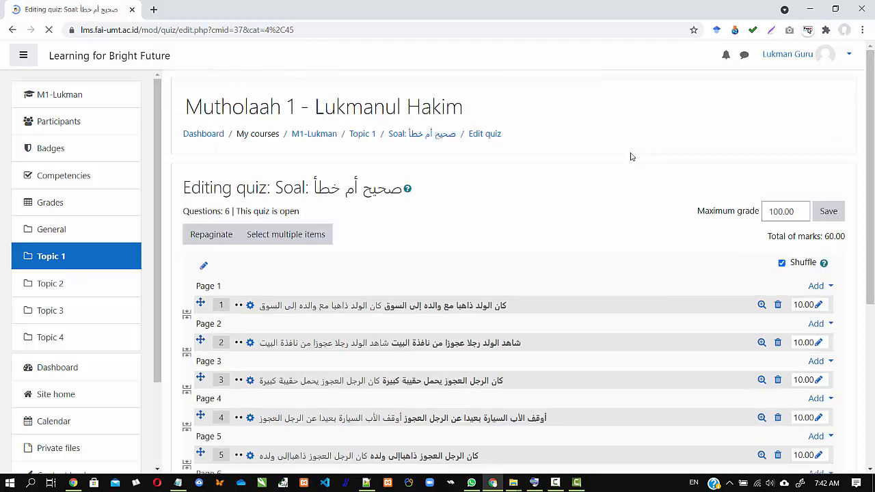
# - Set the first question's mark to 4
pyautogui.scroll(-2, 632, 157)
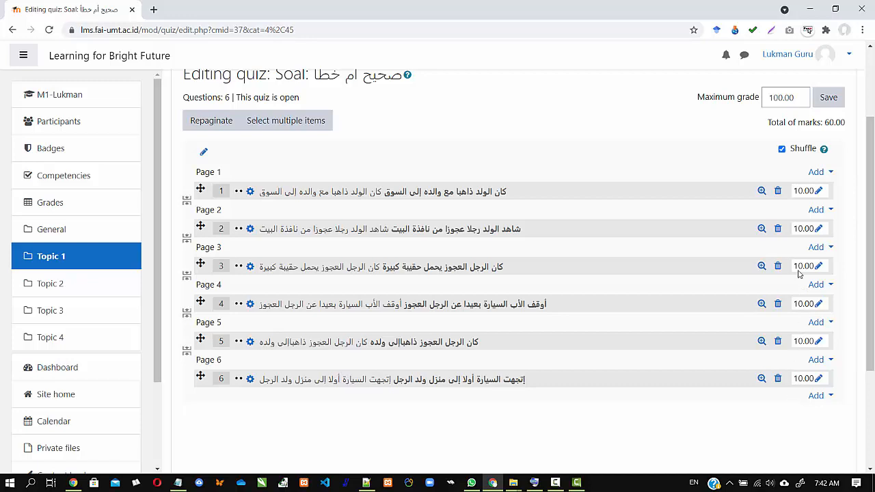
pyautogui.click(818, 190)
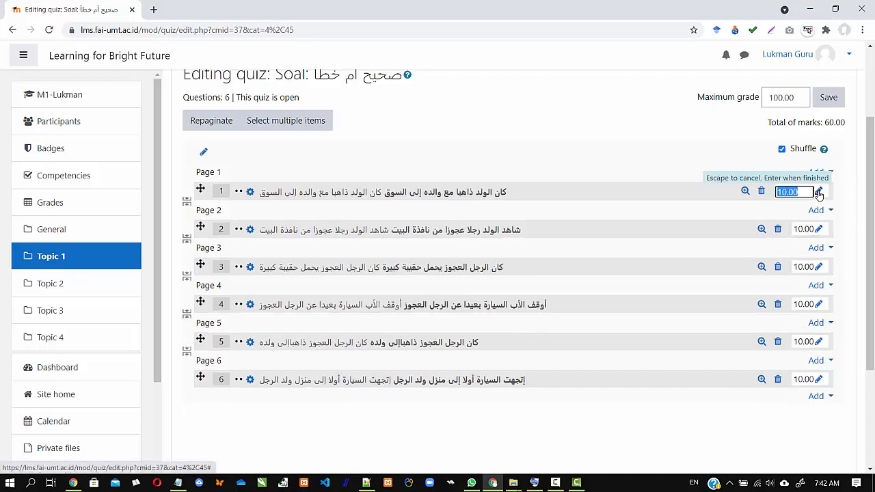
pyautogui.click(780, 192)
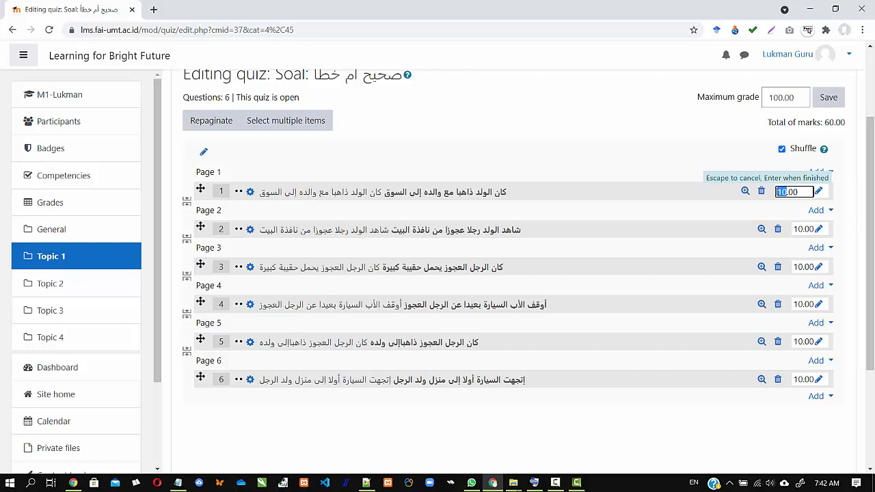
pyautogui.click(788, 192)
pyautogui.moveTo(786, 192); pyautogui.dragTo(775, 197)
pyautogui.write('4')
pyautogui.press('Return')
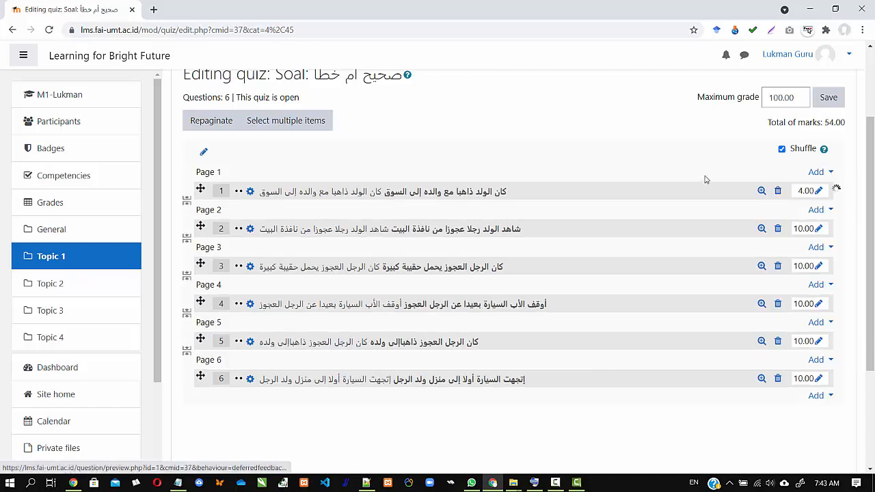
# - Set the first question's mark back to 10
pyautogui.click(818, 192)
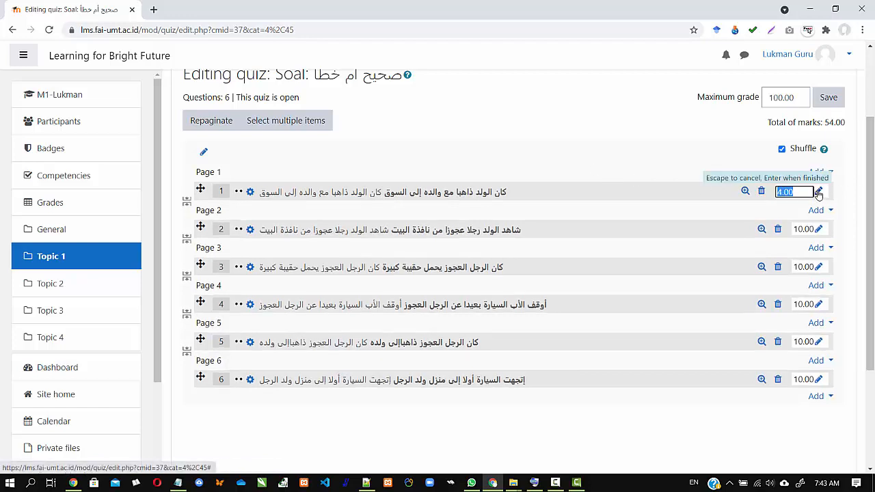
pyautogui.click(778, 192)
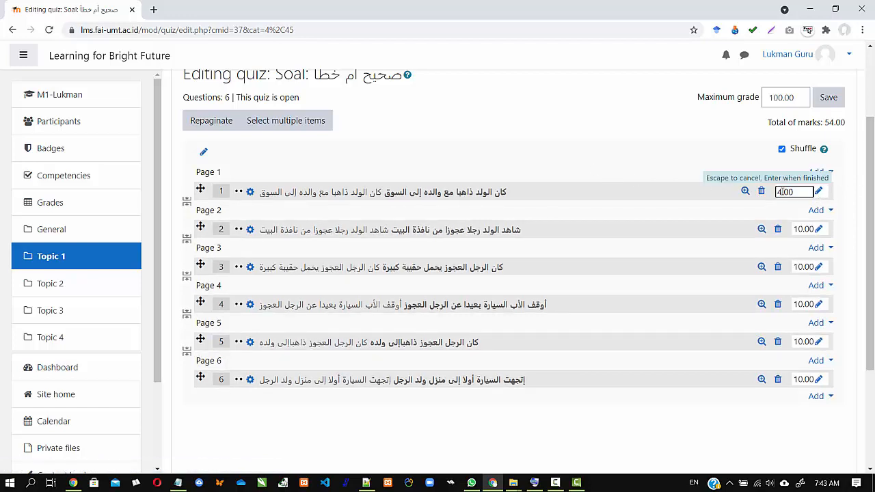
pyautogui.moveTo(779, 192); pyautogui.dragTo(776, 195)
pyautogui.write('10')
pyautogui.press('Return')
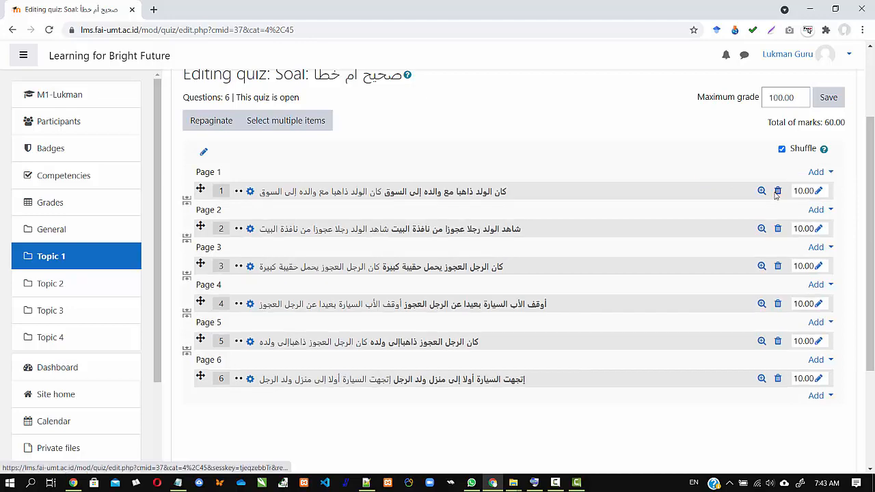
# - Leave the quiz editing page, return to Topic 1 of the course and turn course editing off
pyautogui.scroll(-3, 652, 165)
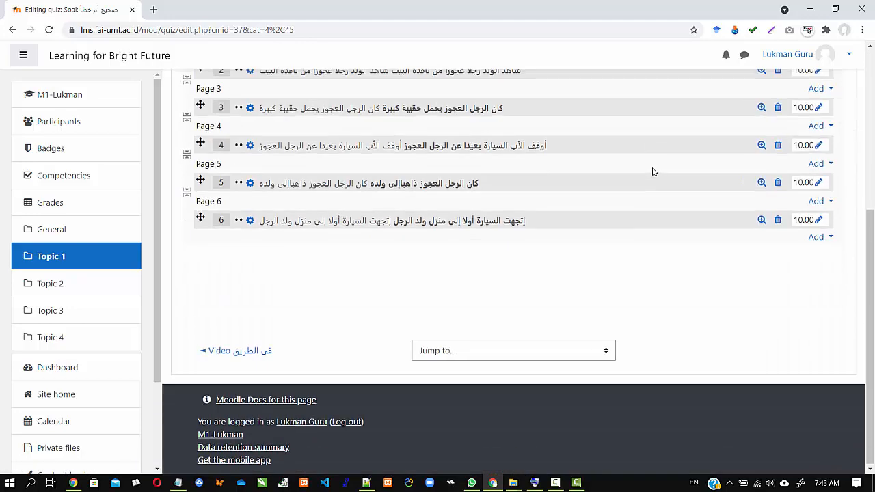
pyautogui.scroll(5, 652, 171)
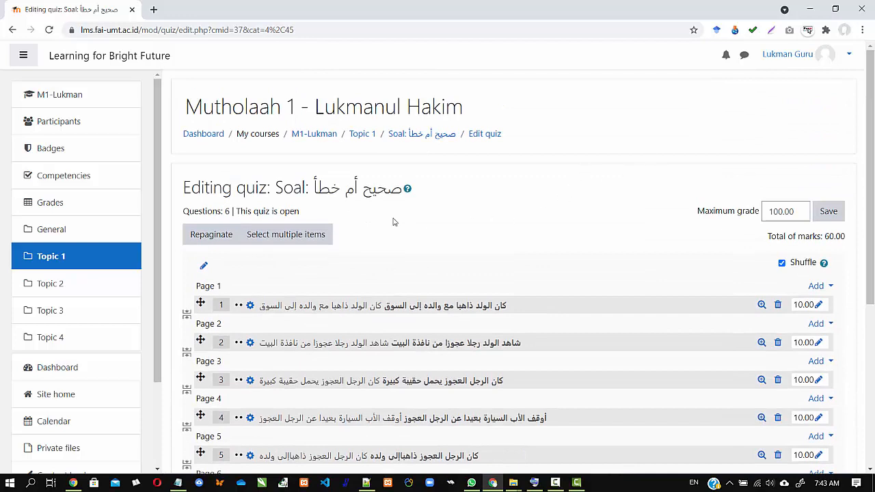
pyautogui.click(408, 135)
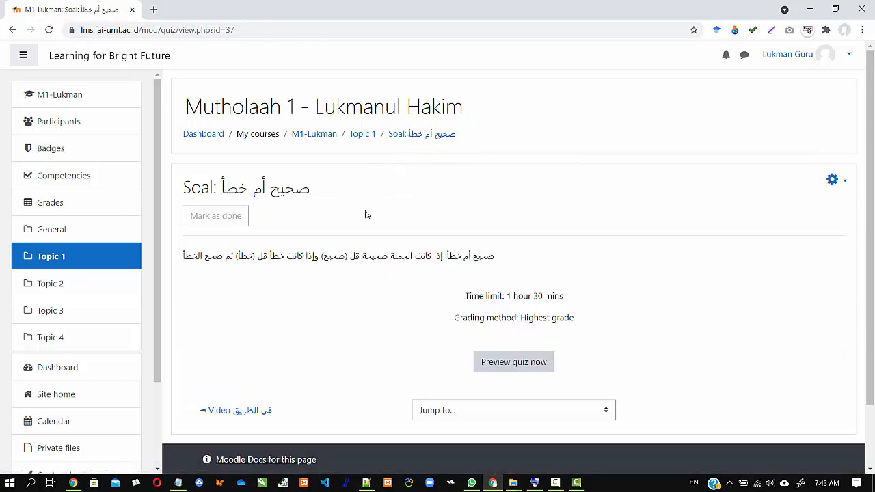
pyautogui.click(361, 136)
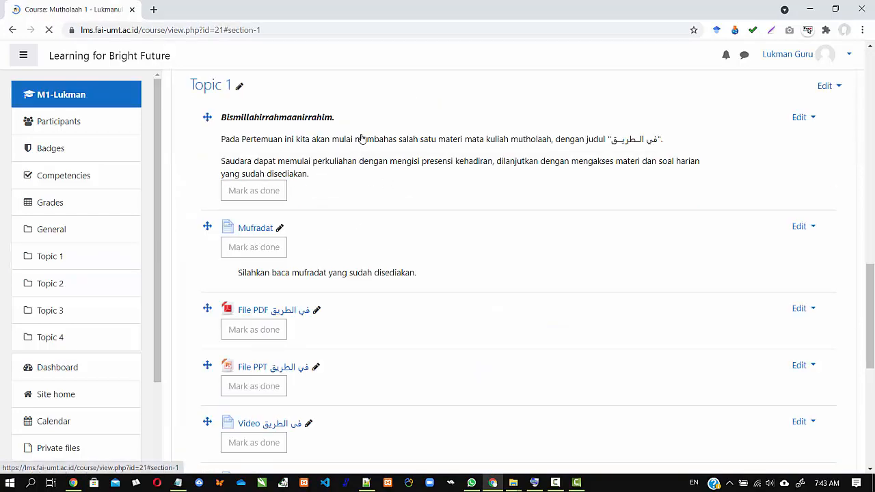
pyautogui.scroll(10, 382, 251)
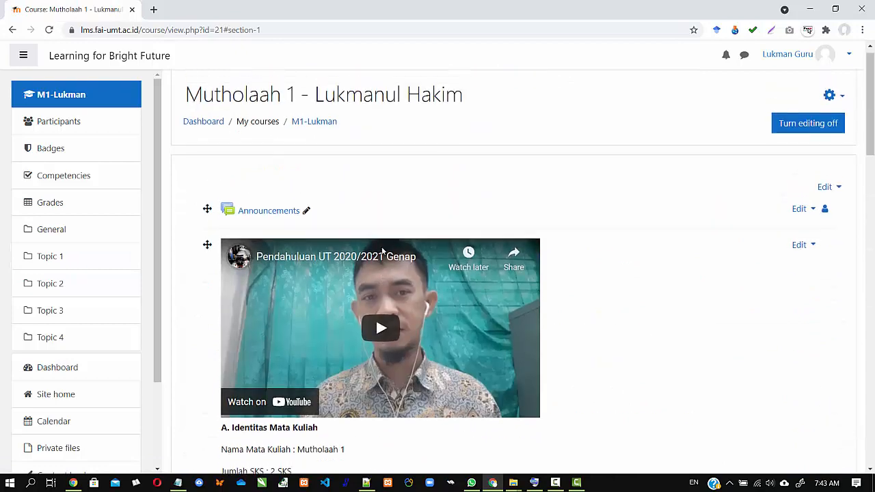
pyautogui.click(804, 137)
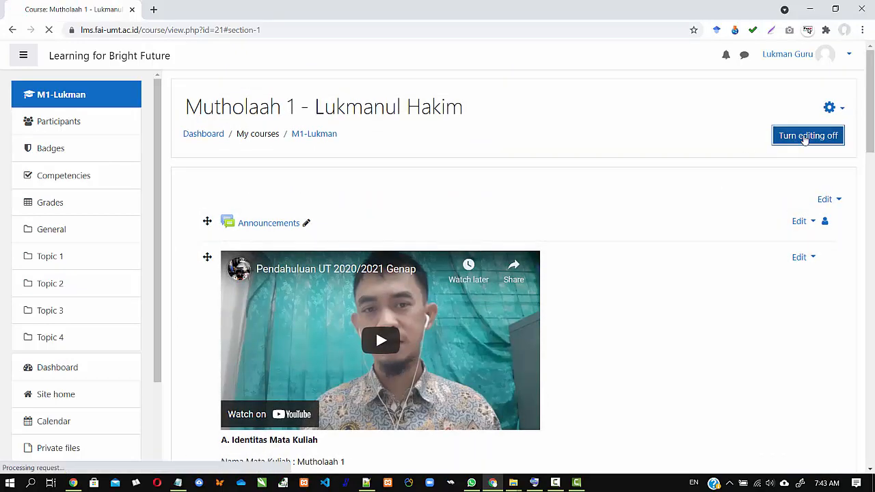
# - Open the quiz "Soal: صحيح أم خطأ" in Topic 1 and start a timed preview attempt
pyautogui.scroll(-20, 548, 321)
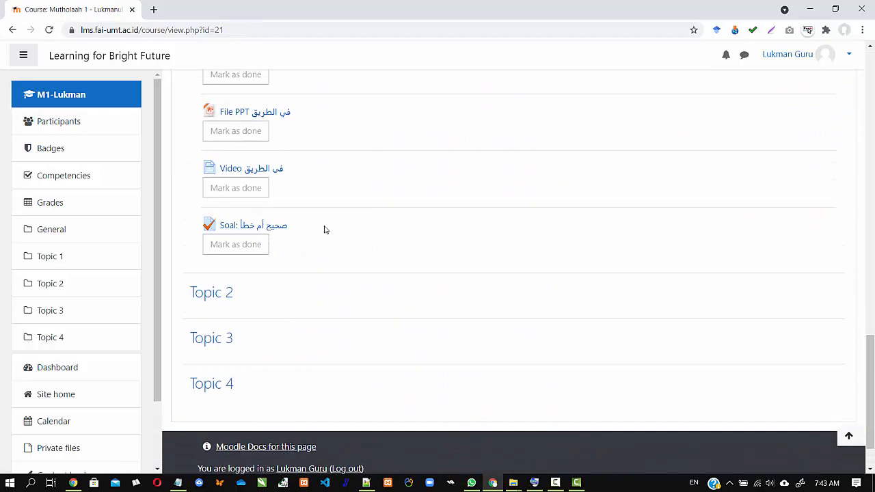
pyautogui.click(261, 230)
pyautogui.scroll(-1, 277, 259)
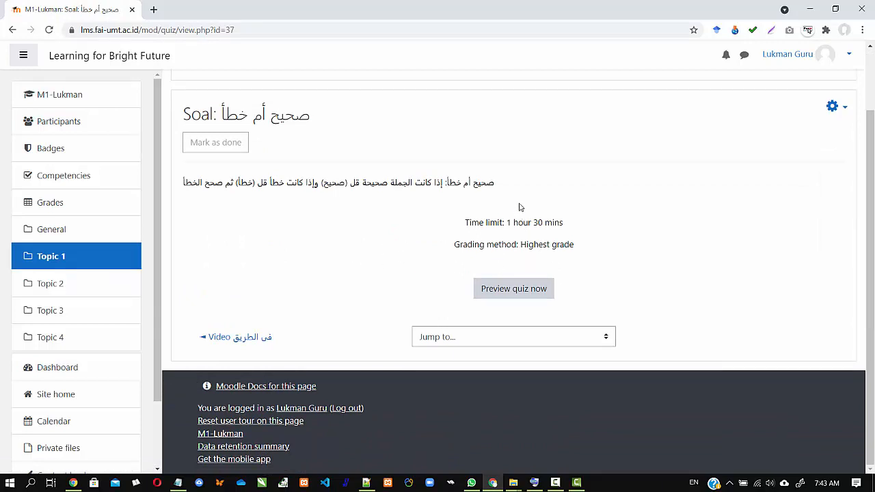
pyautogui.scroll(1, 307, 274)
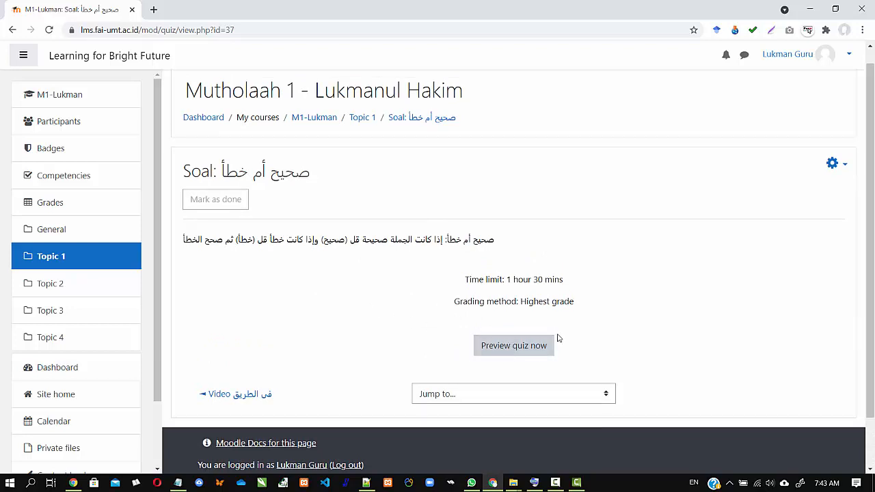
pyautogui.click(506, 346)
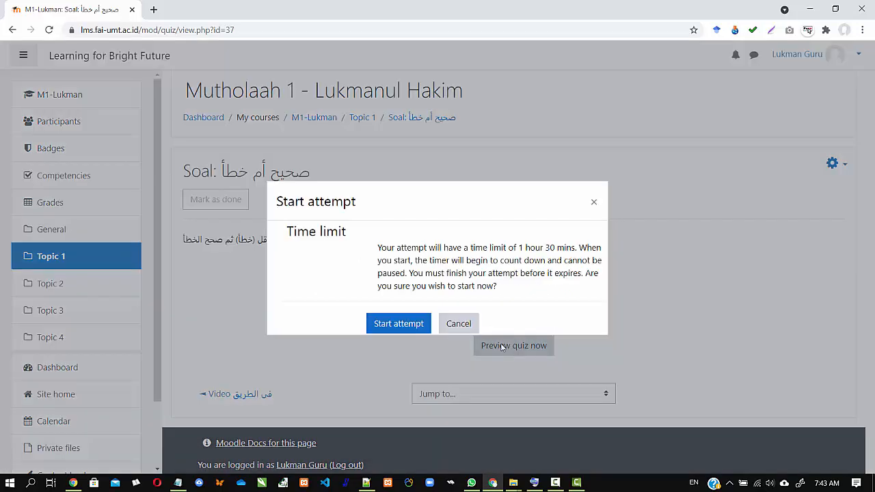
pyautogui.click(393, 326)
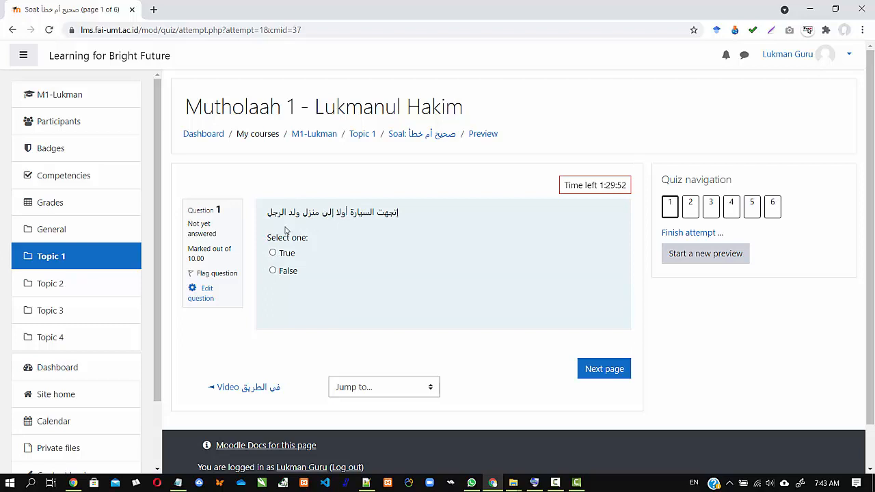
# - Compare the first preview question with the sentence order in the Notepad file and return to the quiz preview
pyautogui.click(178, 483)
pyautogui.click(684, 187)
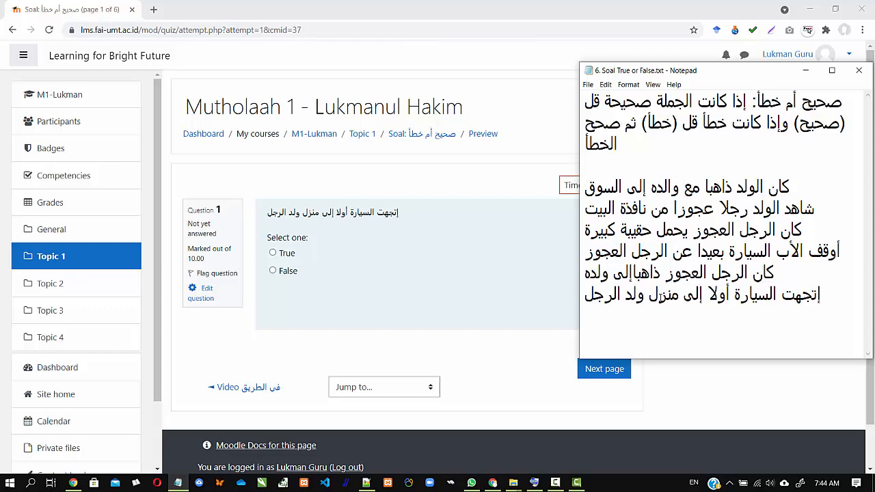
pyautogui.click(383, 257)
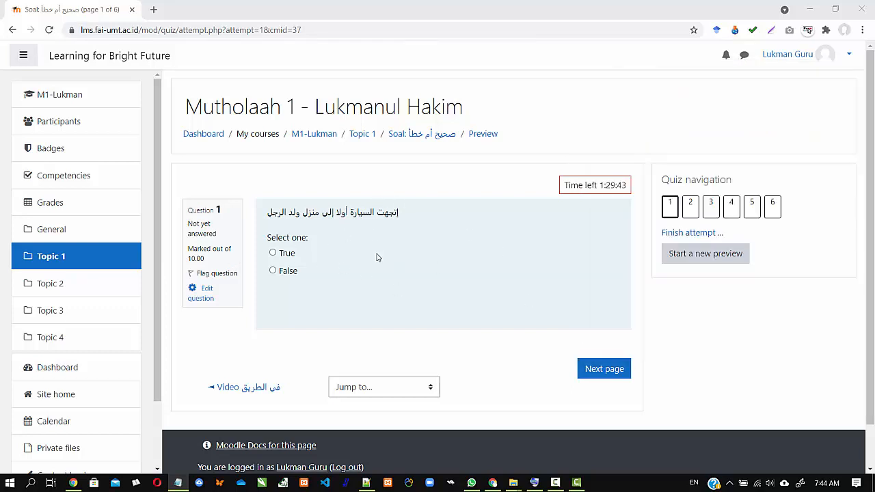
# - Answer preview question 1 with True and question 2 with False, continuing to question 3
pyautogui.click(273, 253)
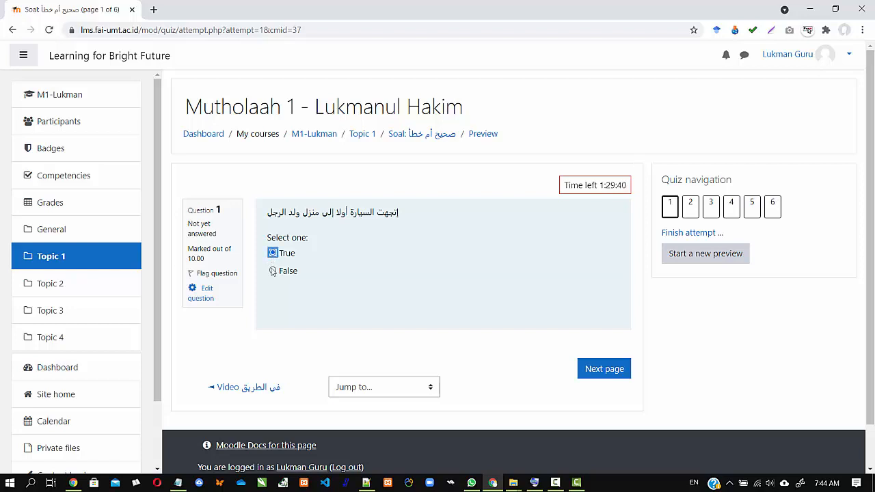
pyautogui.click(604, 373)
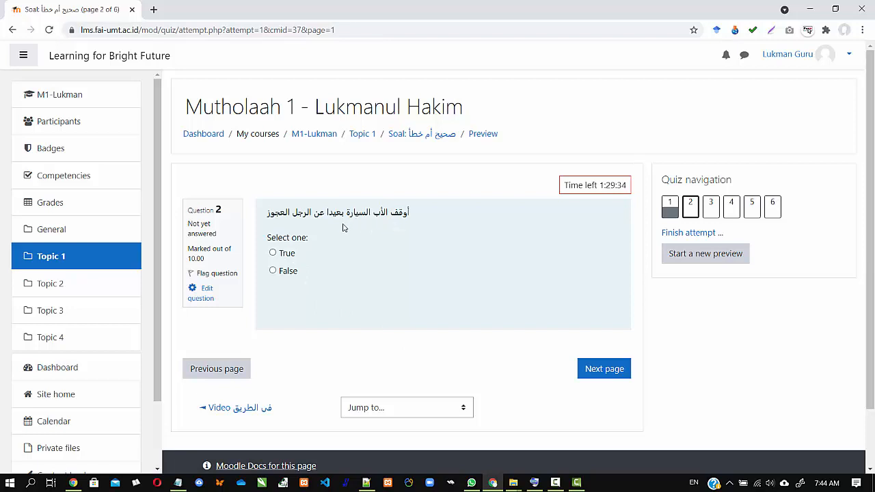
pyautogui.click(272, 270)
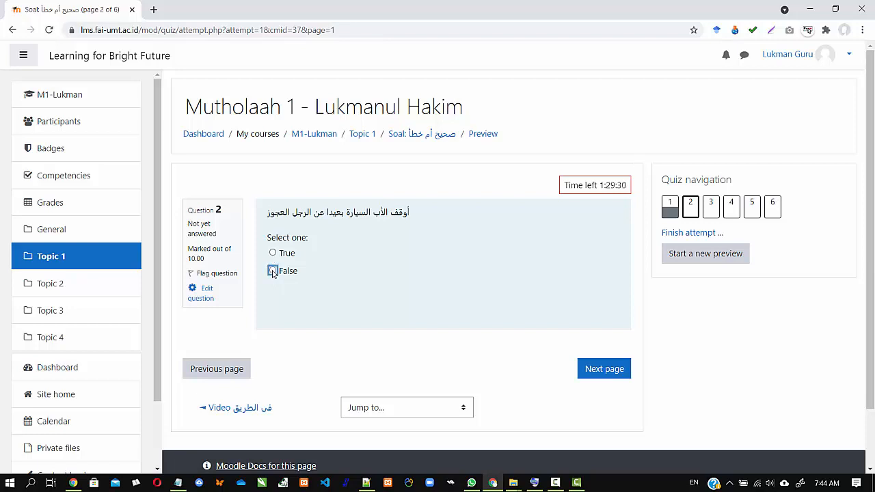
pyautogui.click(586, 369)
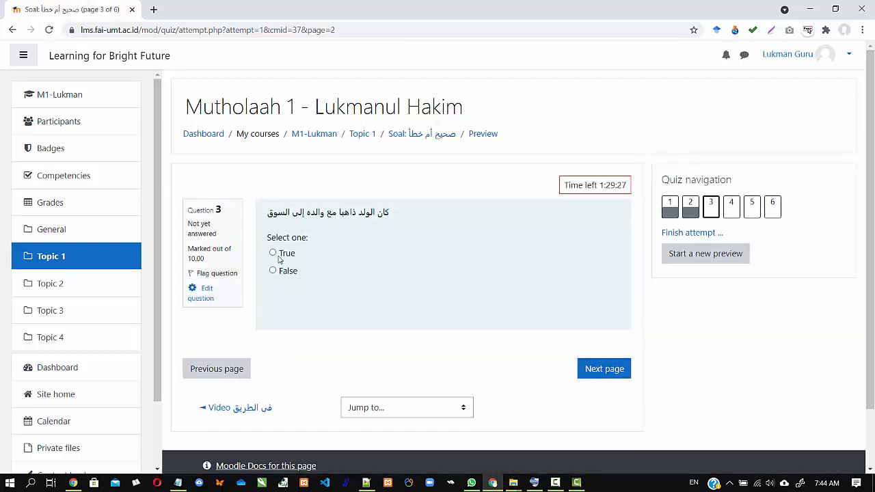
# - Answer preview question 3 with True, question 4 with False and questions 5 and 6 with True, and finish the attempt
pyautogui.click(273, 253)
pyautogui.click(585, 377)
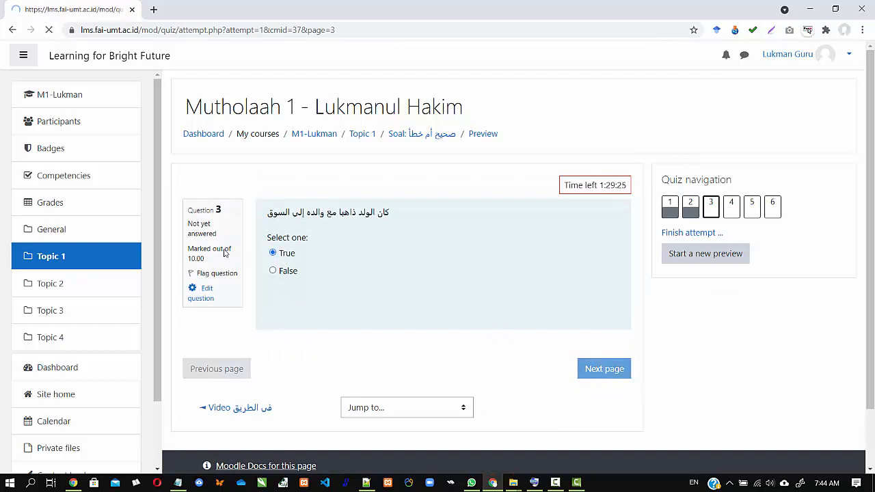
pyautogui.click(283, 275)
pyautogui.click(609, 370)
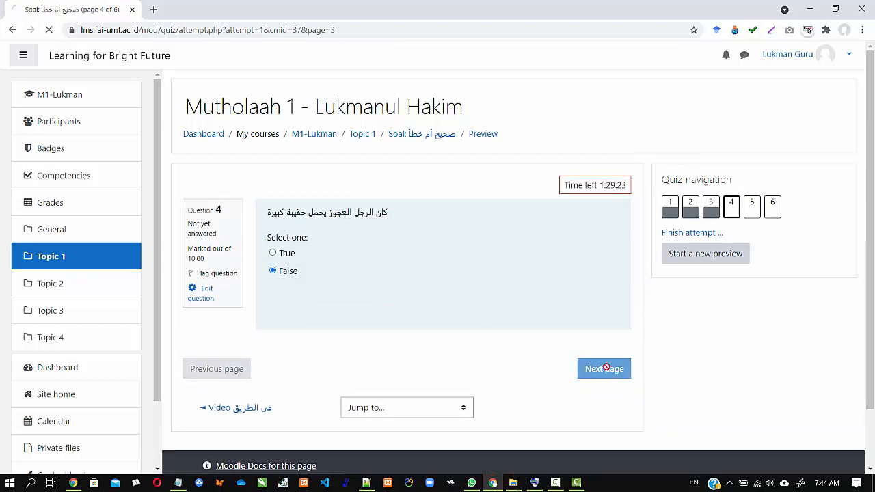
pyautogui.click(273, 253)
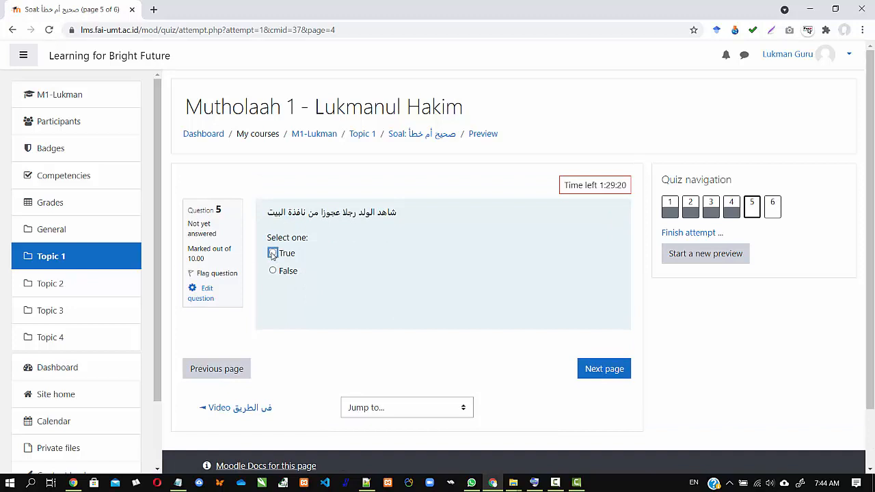
pyautogui.click(594, 370)
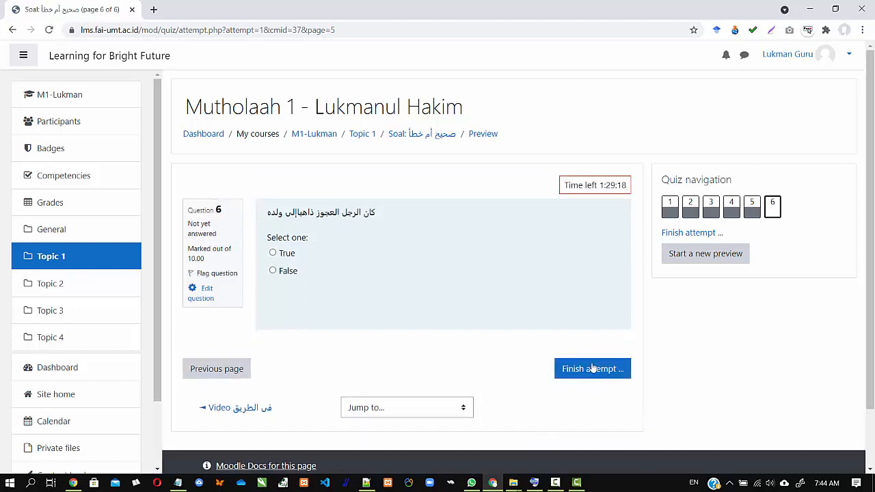
pyautogui.click(273, 253)
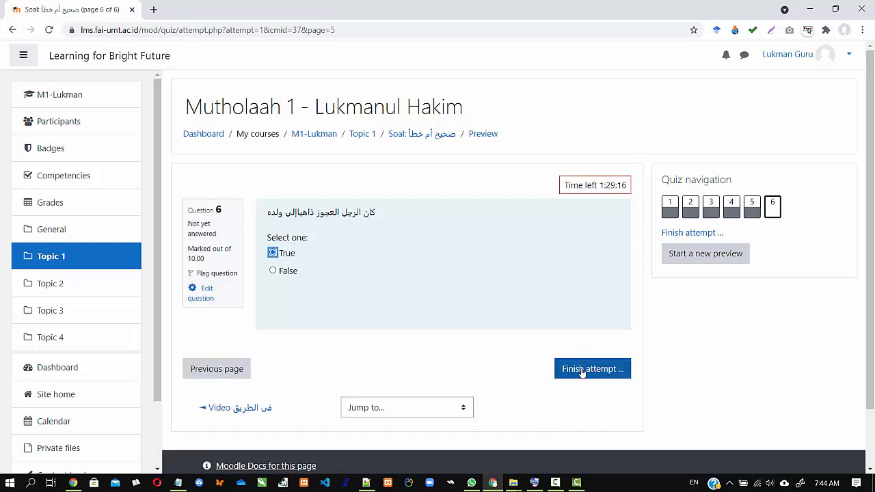
pyautogui.click(588, 373)
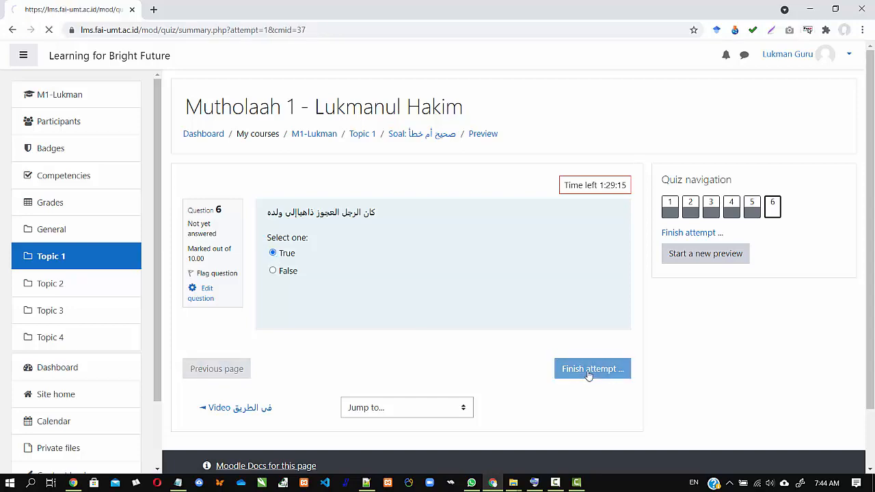
# - Check the saved status of all answers in the attempt summary, and submit the attempt with confirmation
pyautogui.scroll(-1, 489, 378)
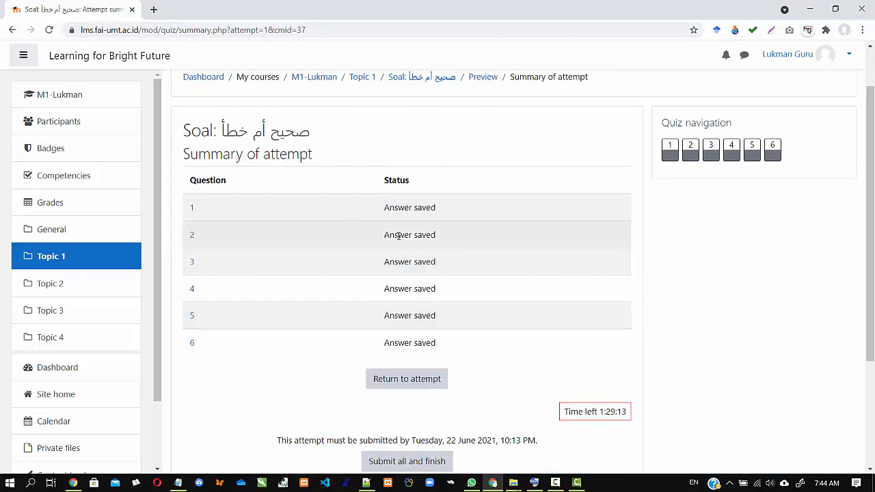
pyautogui.scroll(-2, 390, 250)
pyautogui.scroll(2, 391, 251)
pyautogui.scroll(-3, 356, 274)
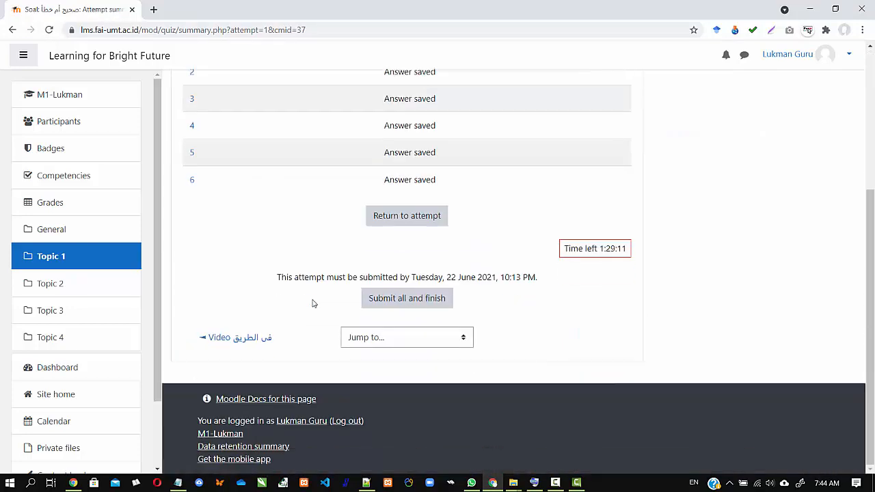
pyautogui.scroll(3, 392, 256)
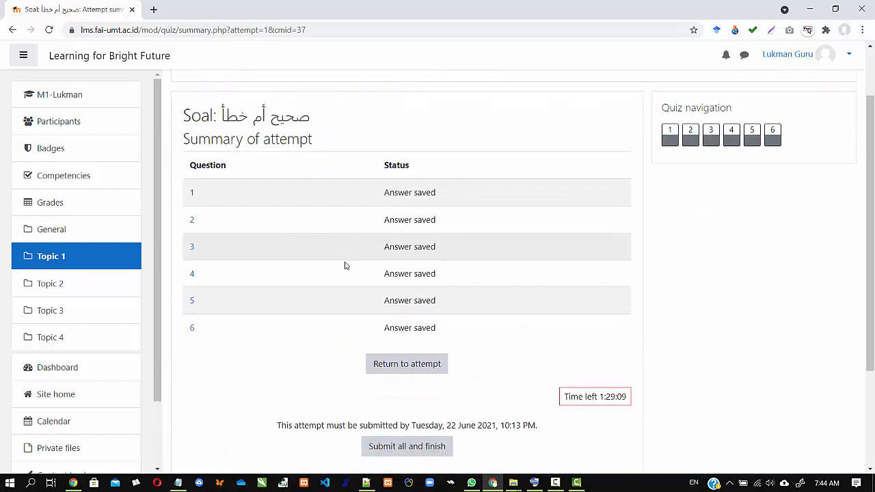
pyautogui.scroll(-2, 391, 292)
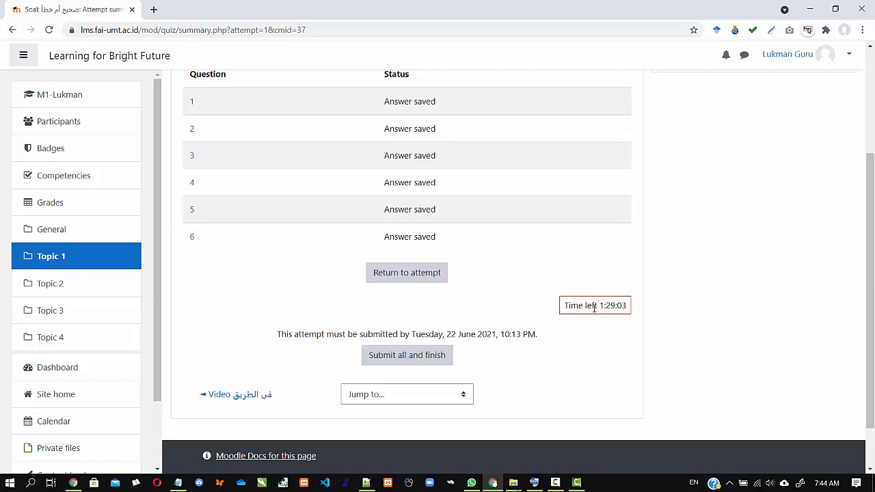
pyautogui.click(402, 357)
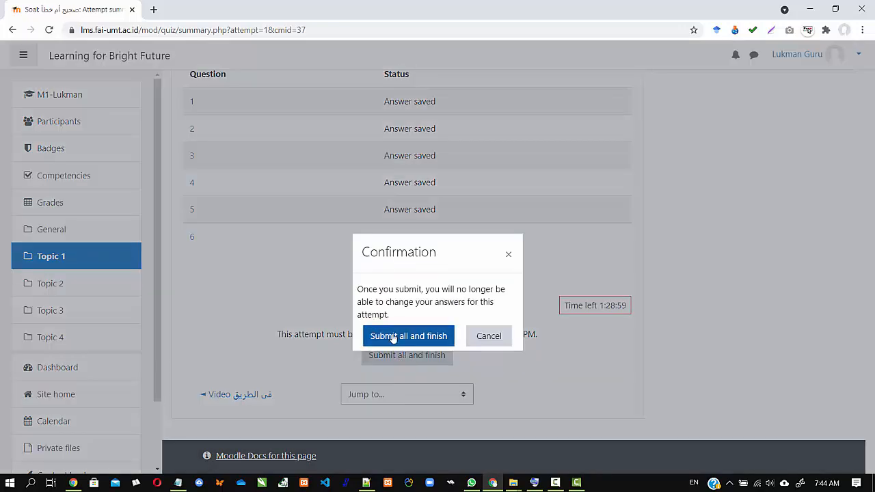
pyautogui.click(408, 338)
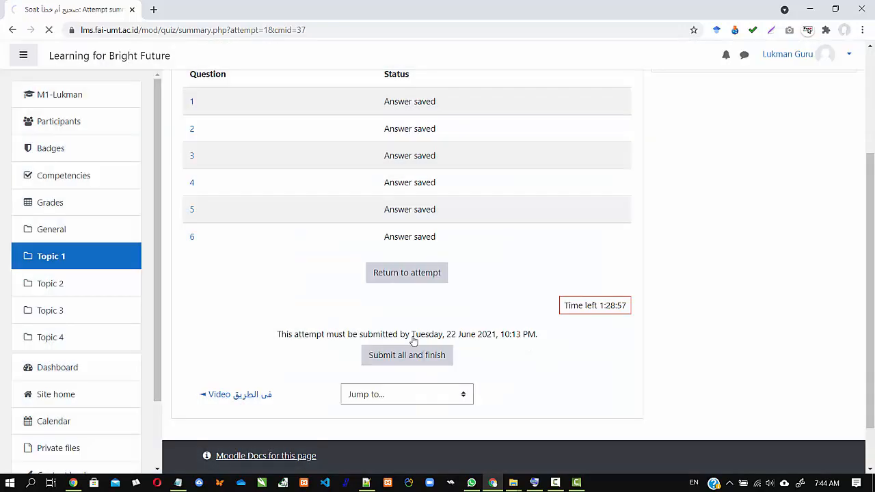
# - Examine the attempt review for the time taken, the marking of each of the six answers and the feedback on wrong ones
pyautogui.scroll(-3, 314, 319)
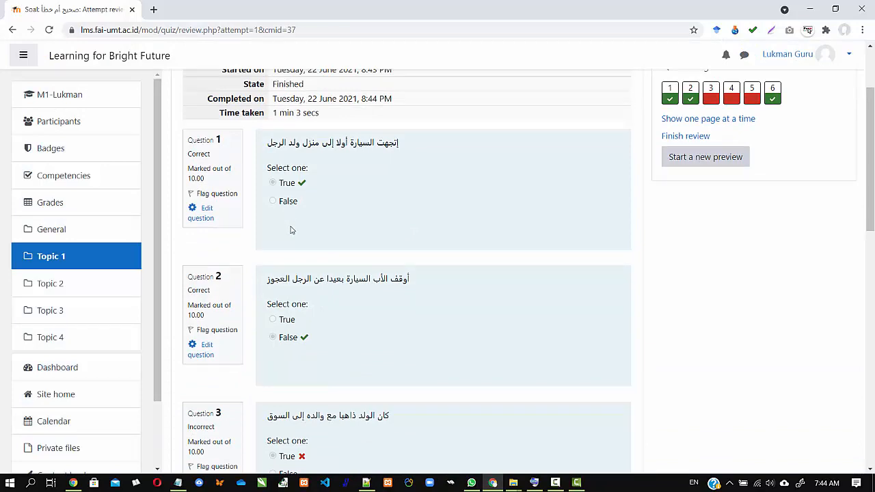
pyautogui.scroll(-5, 307, 277)
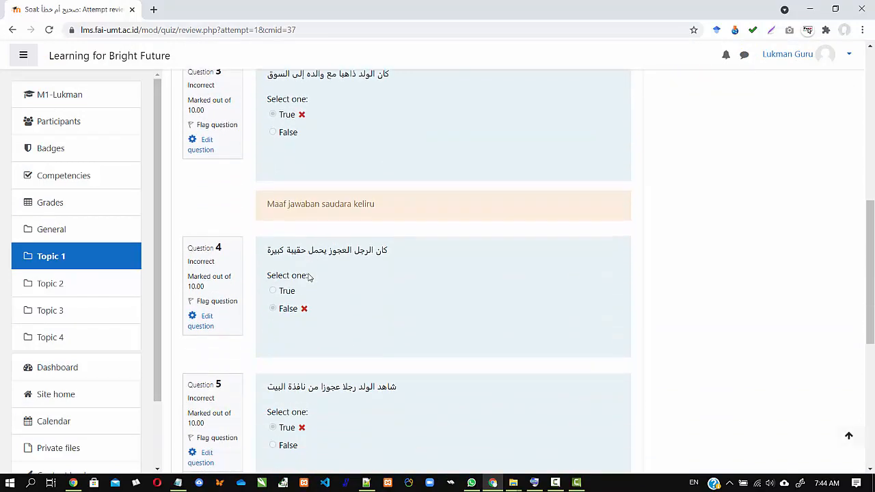
pyautogui.scroll(-7, 309, 276)
pyautogui.scroll(15, 341, 270)
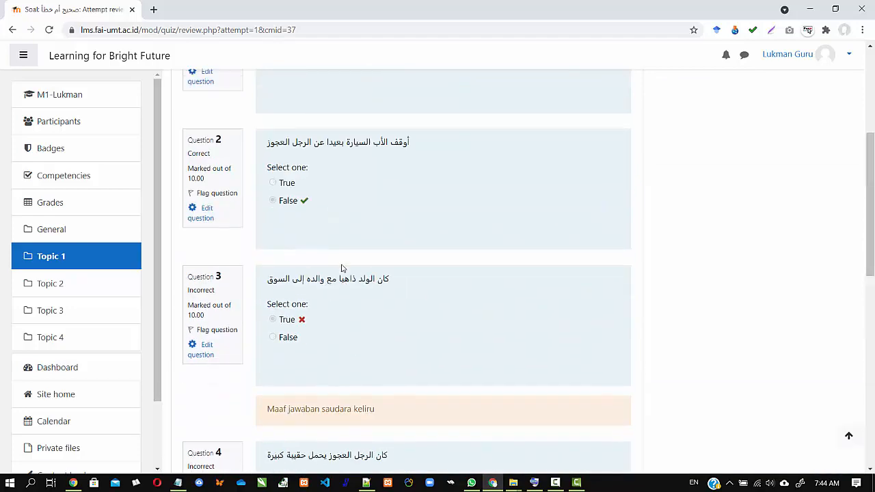
pyautogui.scroll(1, 342, 269)
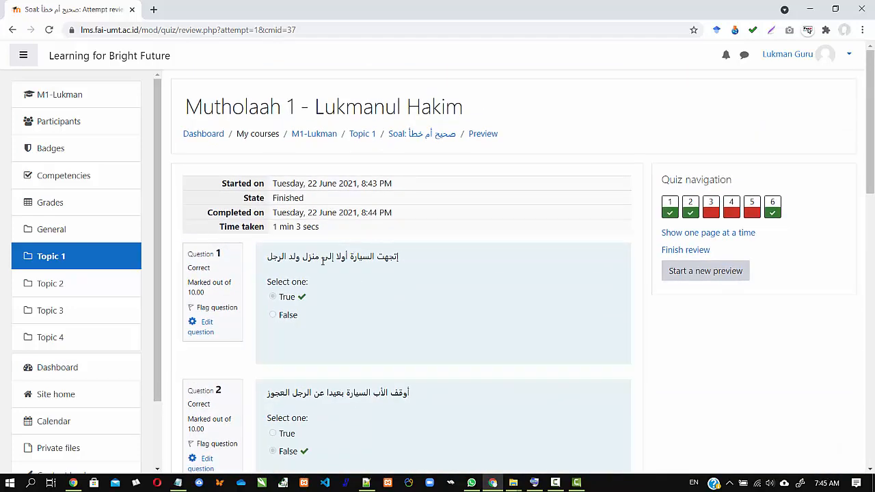
pyautogui.scroll(-1, 323, 260)
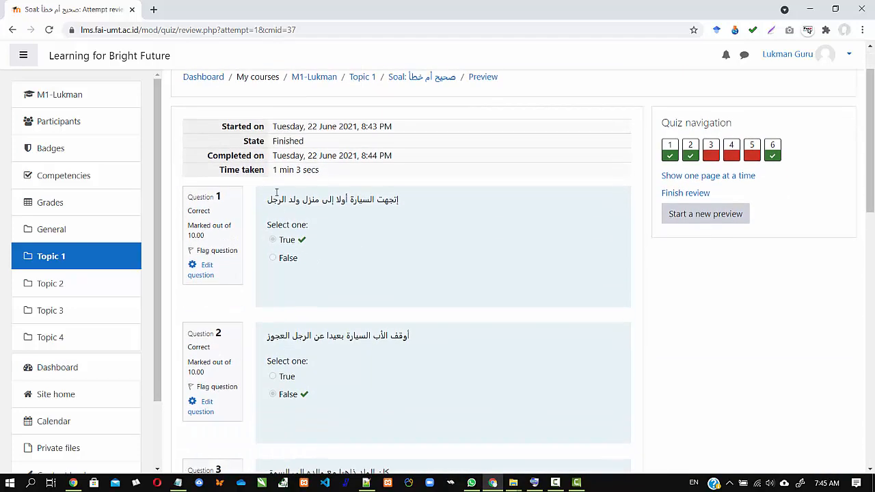
pyautogui.scroll(1, 277, 191)
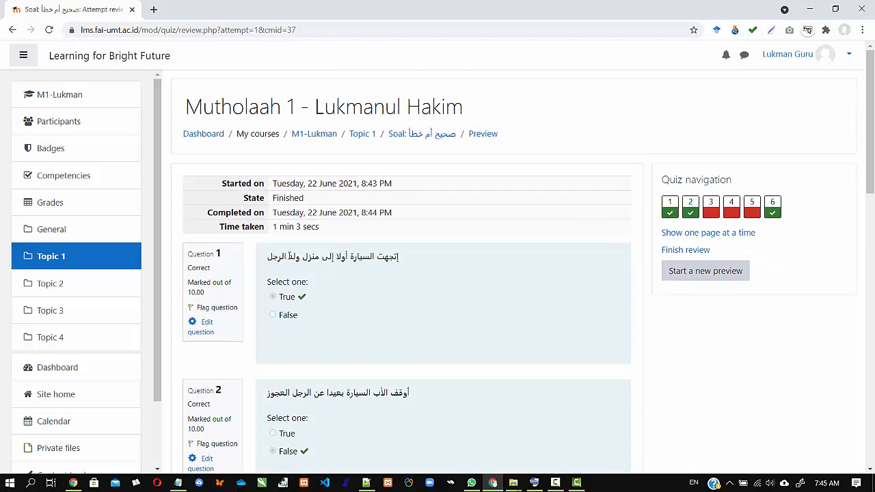
pyautogui.scroll(-3, 307, 282)
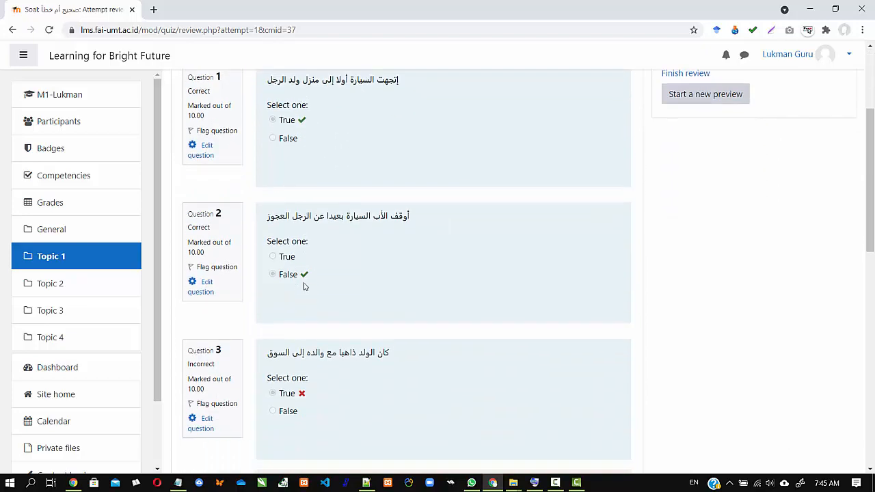
pyautogui.scroll(3, 303, 285)
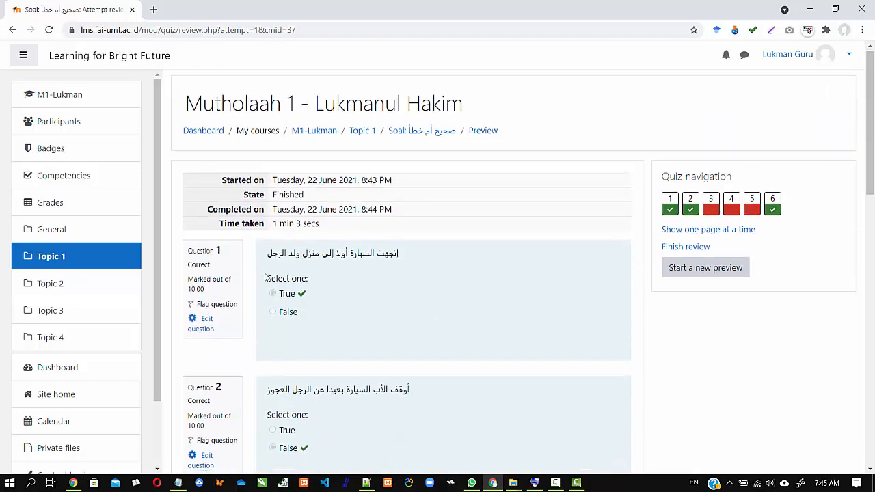
pyautogui.scroll(-1, 269, 270)
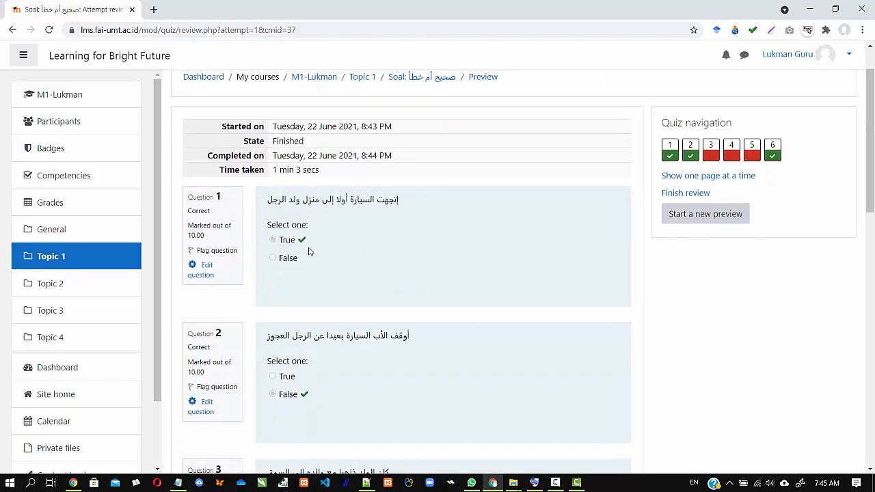
pyautogui.scroll(-5, 308, 252)
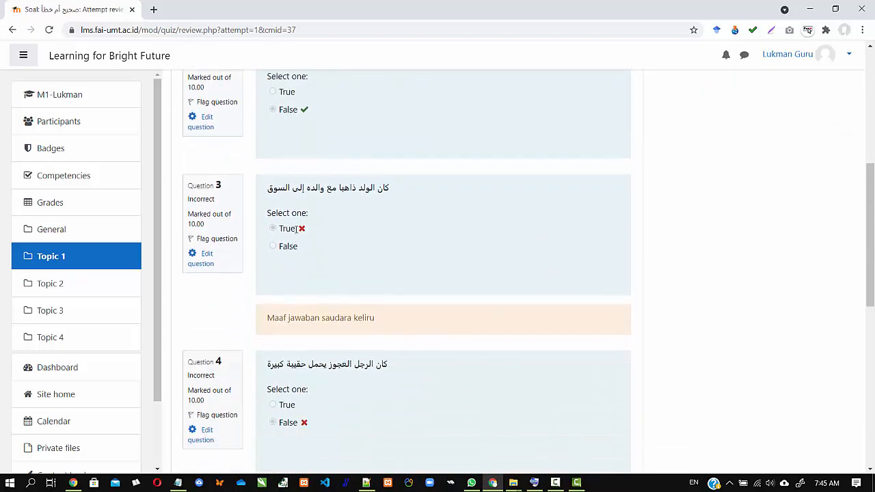
pyautogui.scroll(-8, 313, 321)
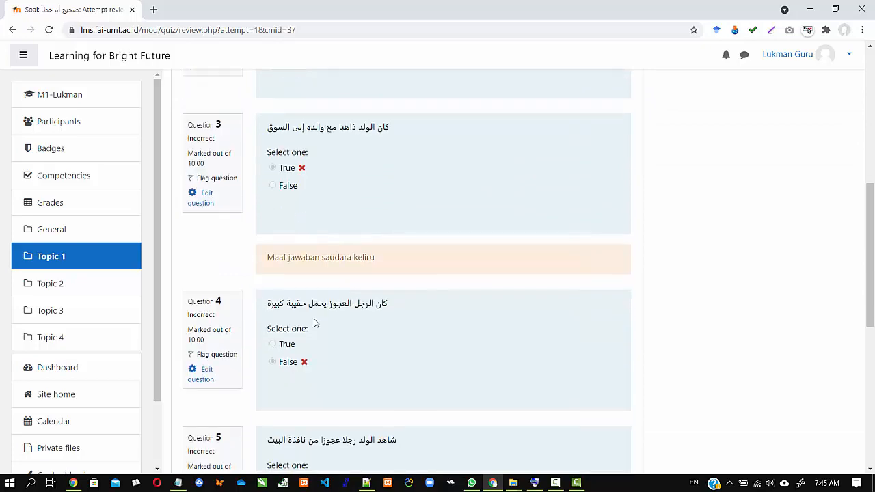
pyautogui.scroll(10, 313, 324)
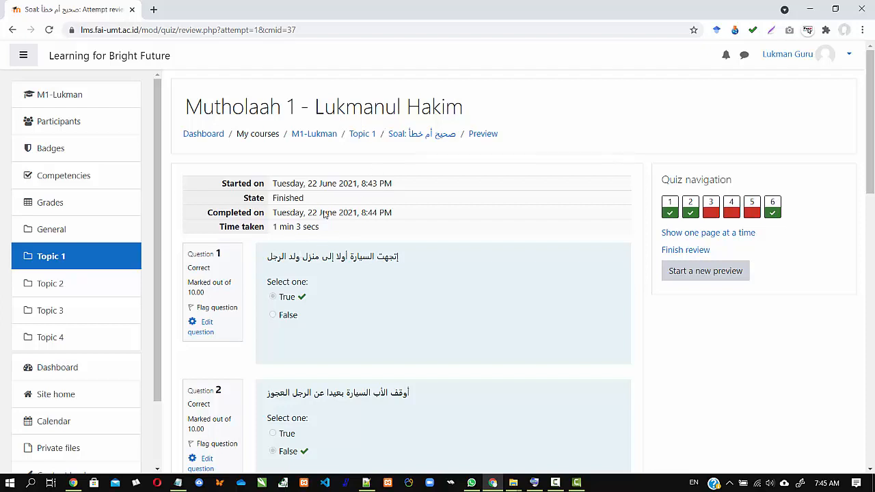
# - Leave the attempt review through the quiz's main page and return to the Topic 1 activities of the course
pyautogui.click(410, 137)
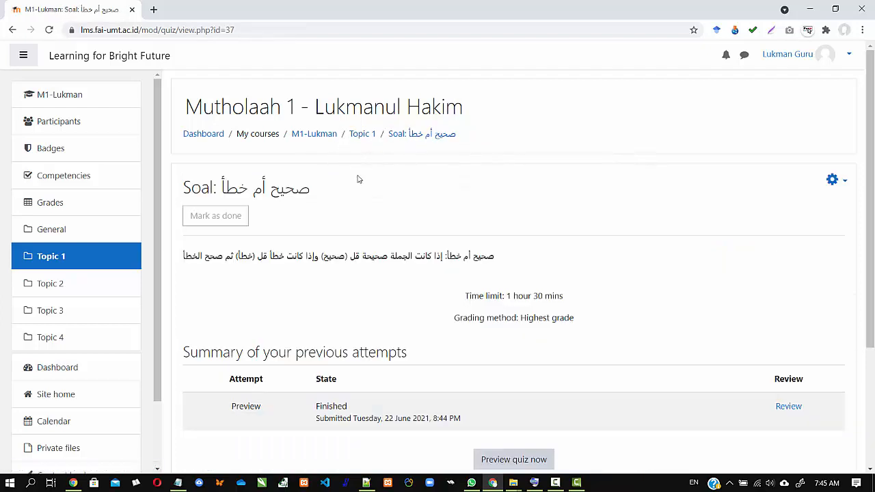
pyautogui.click(362, 135)
pyautogui.scroll(-3, 326, 285)
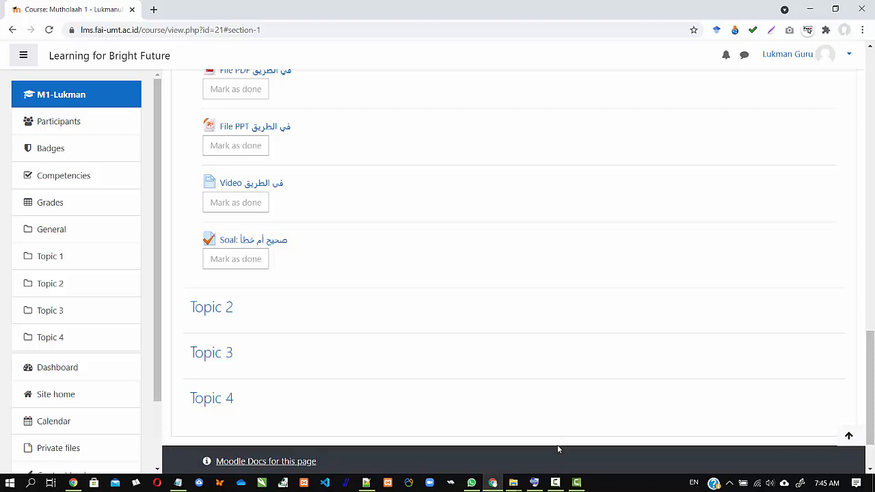
pyautogui.click(555, 483)
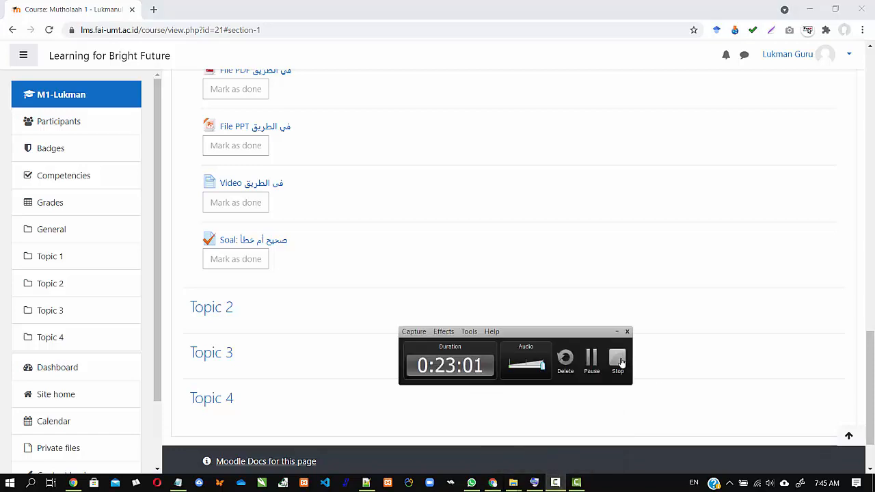